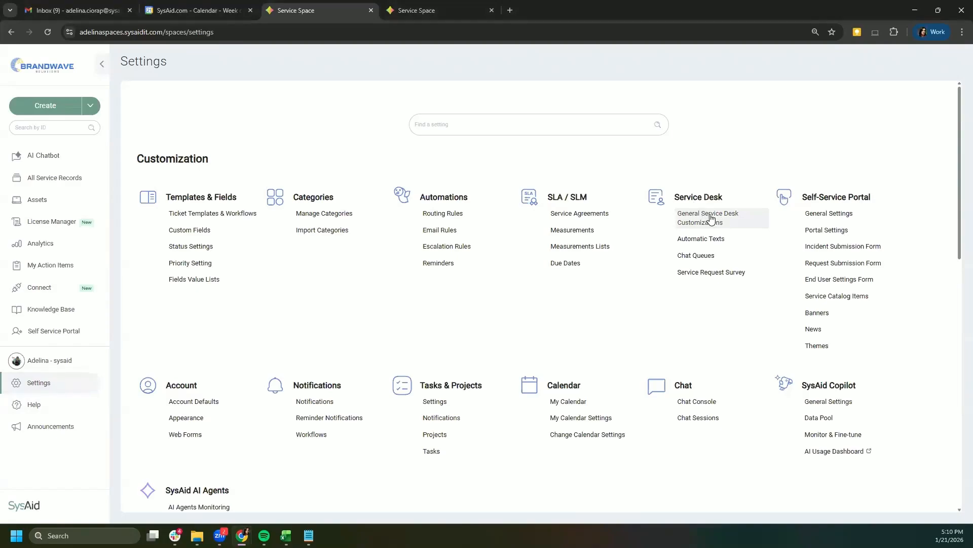
Step: Open the General Service Desk Customizations settings page
left_click(711, 220)
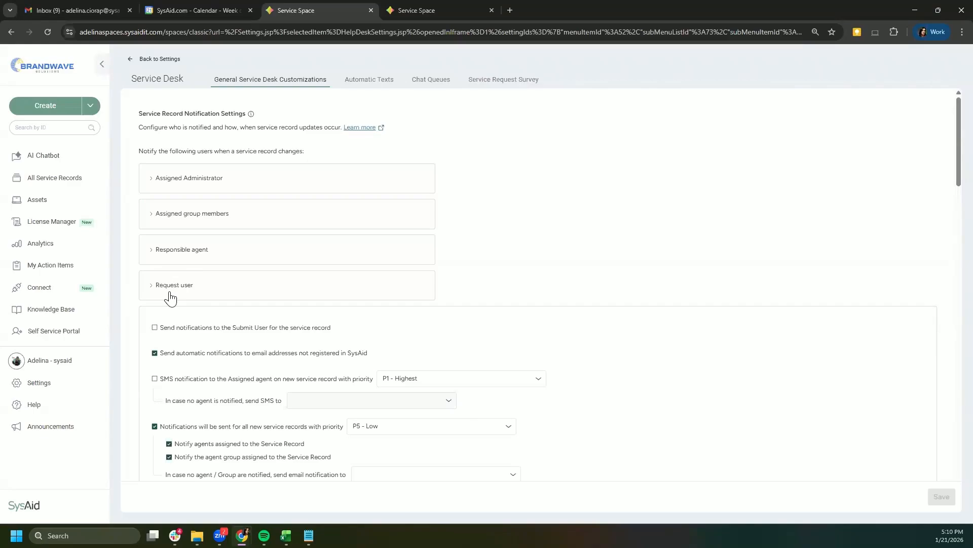
Step: Check the Responsible agent, Assigned group members and Assigned Administrator options, then leave only Request user expanded
left_click(152, 250)
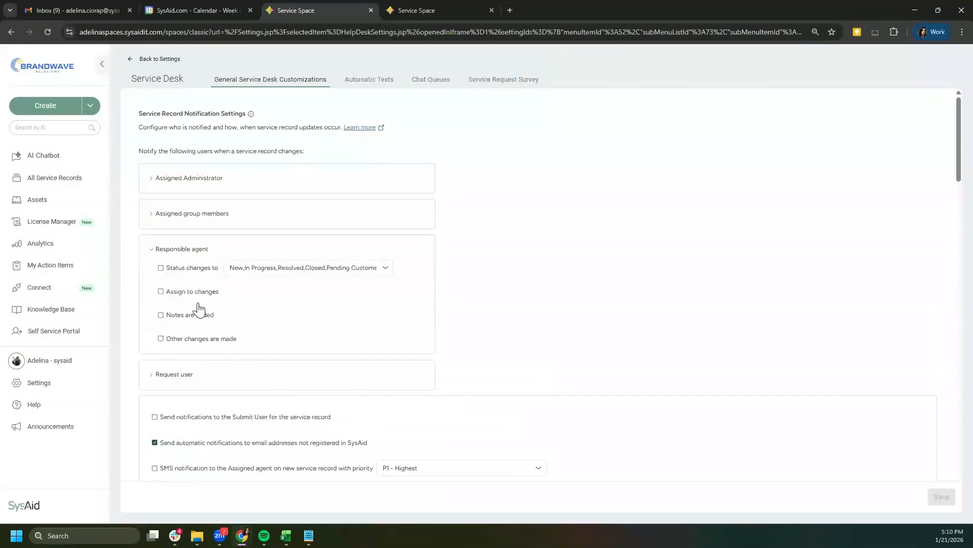
left_click(156, 213)
left_click(152, 178)
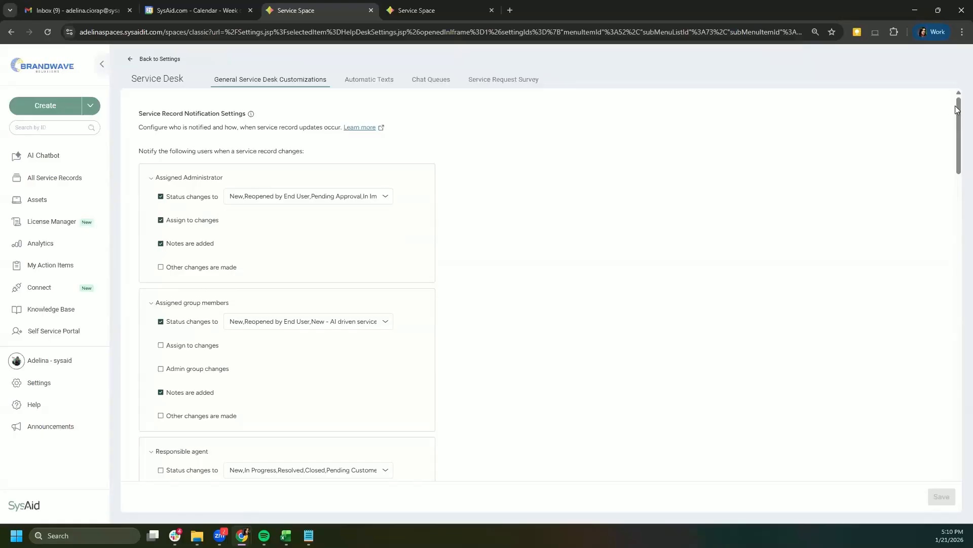
scroll(959, 112, "down", 1)
scroll(958, 112, "down", 1)
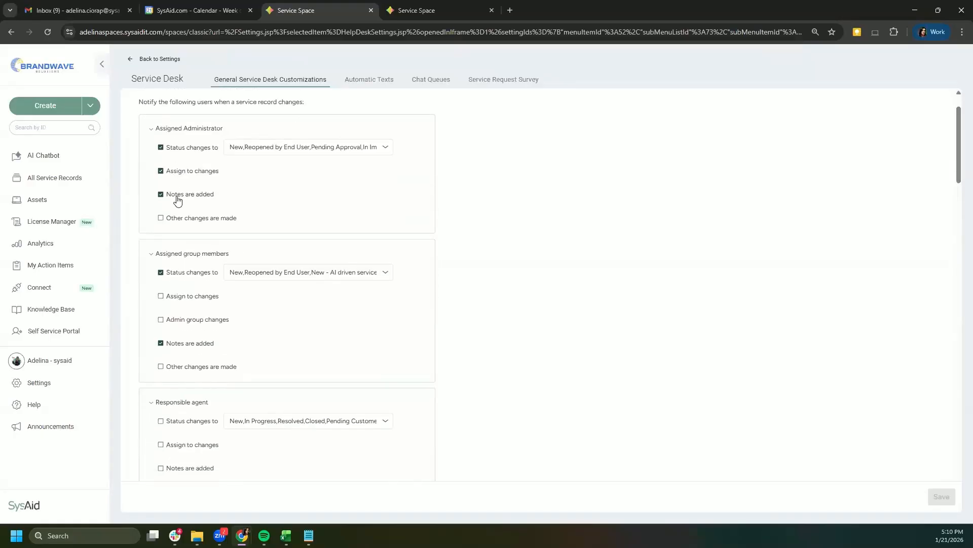
left_click(152, 131)
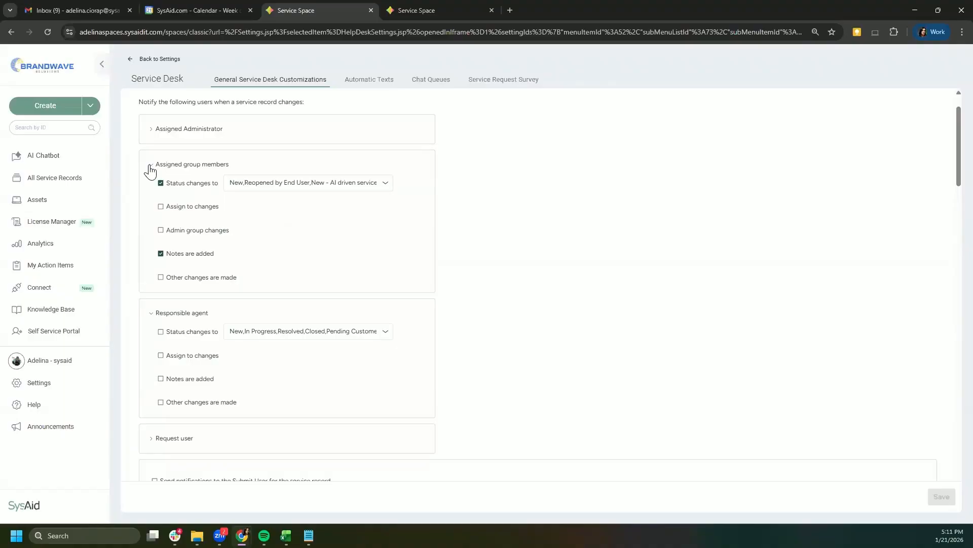
left_click(150, 167)
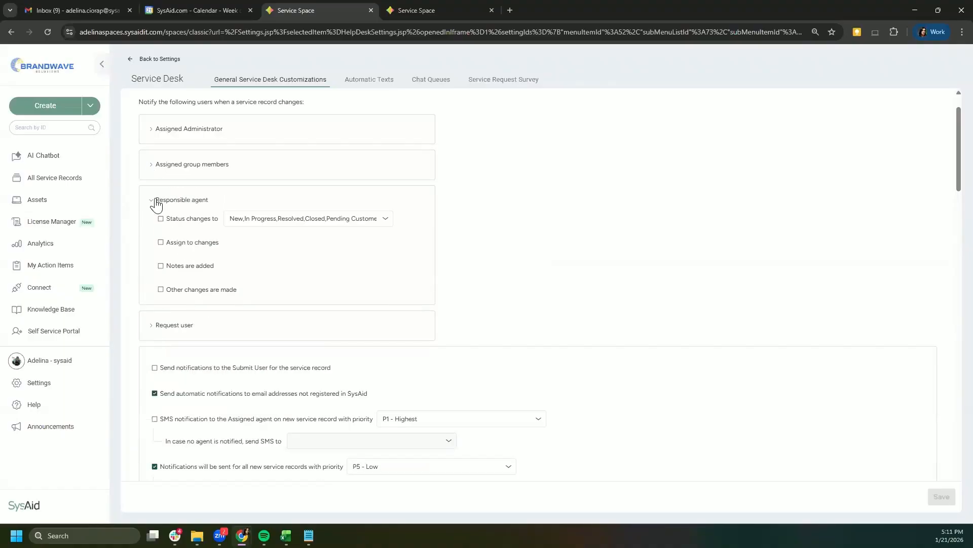
left_click(152, 201)
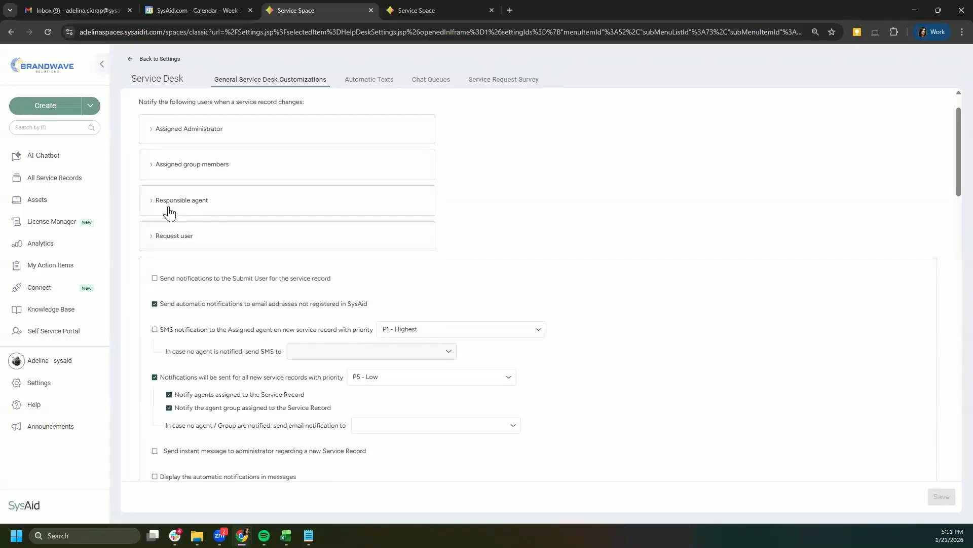
left_click(150, 237)
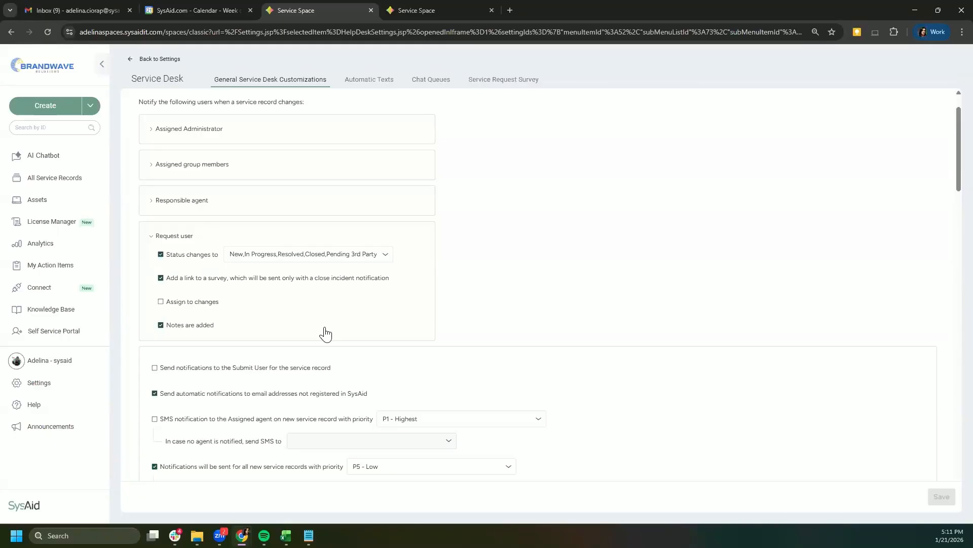
Step: Open the Request user 'Status changes to' list and scroll through the notifying statuses
left_click(328, 260)
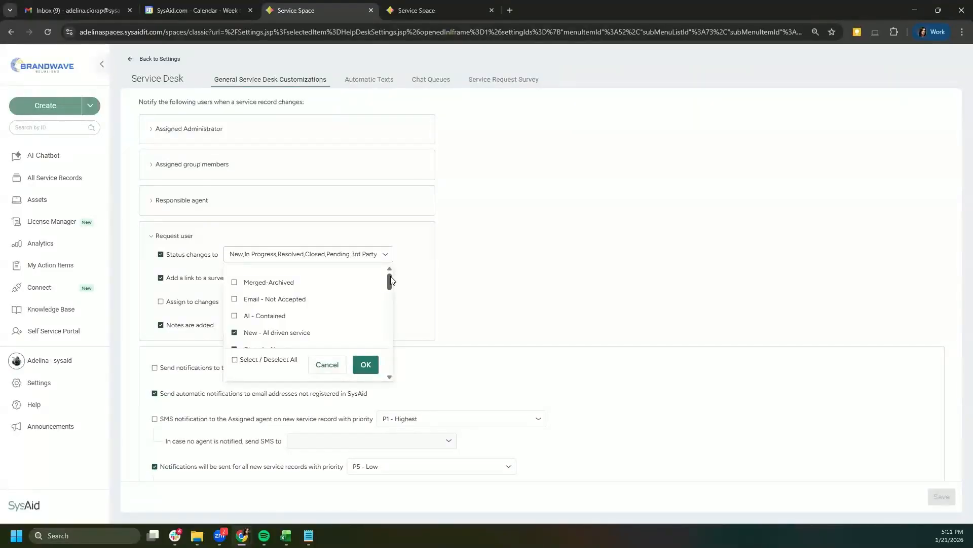
left_click_drag(391, 288, 391, 291)
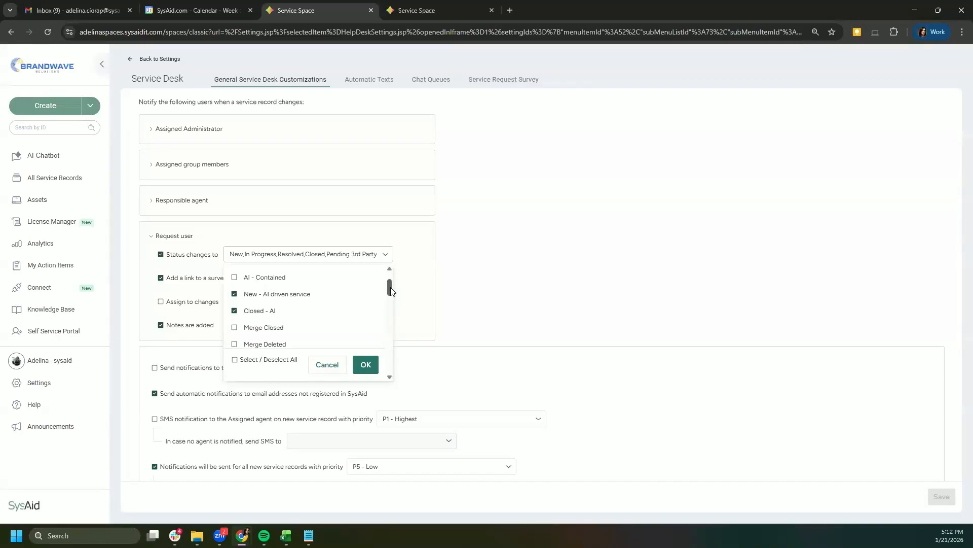
mouse_move(391, 290)
left_mouse_down()
mouse_move(391, 299)
mouse_move(393, 282)
mouse_move(392, 305)
left_mouse_up()
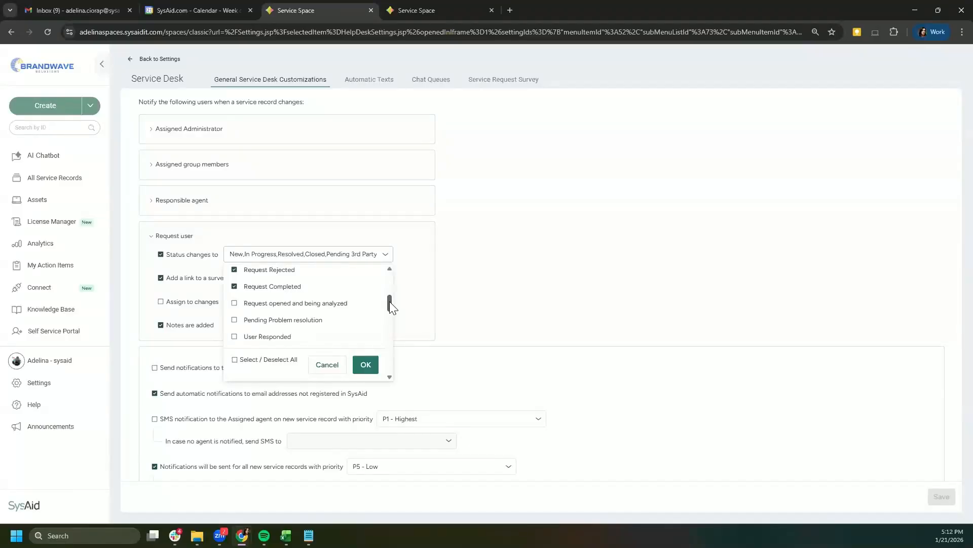
left_click_drag(389, 301, 389, 307)
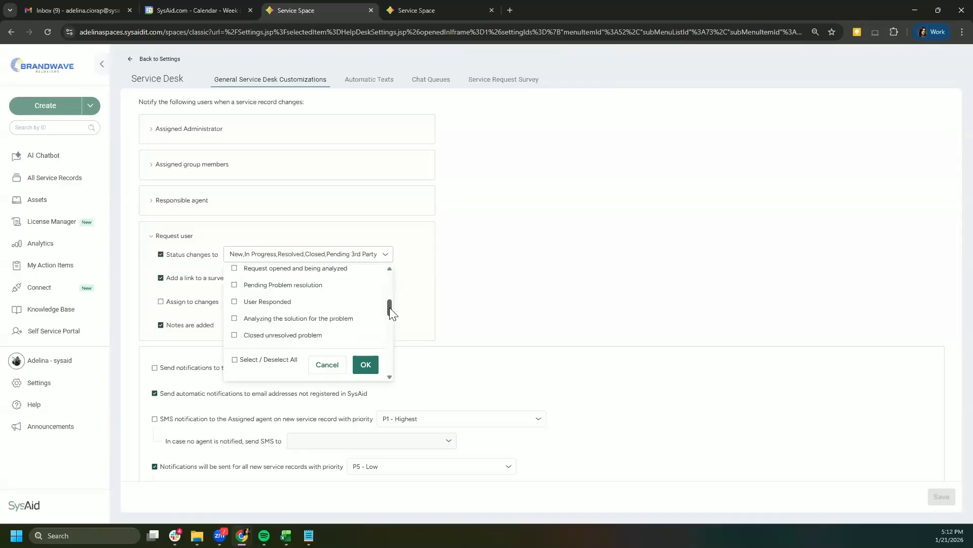
scroll(390, 307, "down", 1)
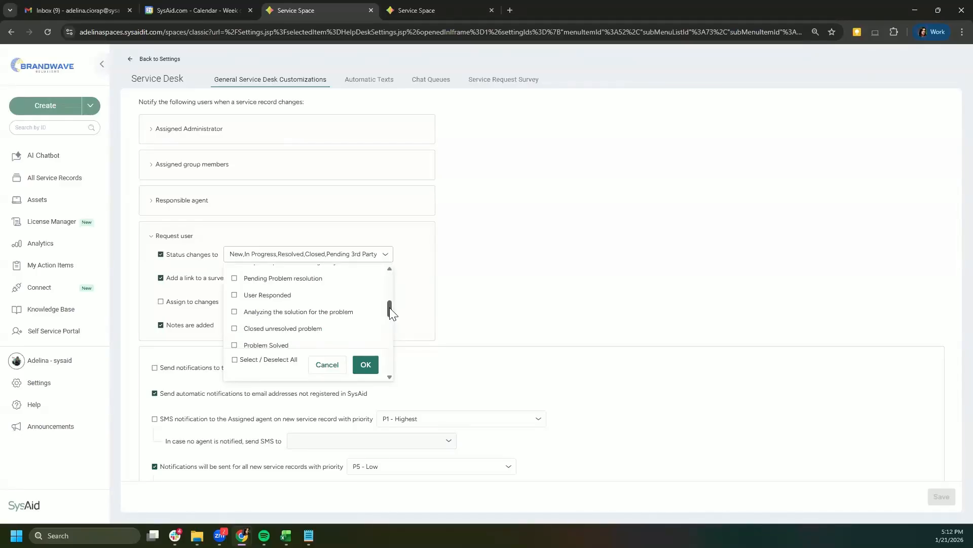
left_click_drag(389, 307, 390, 352)
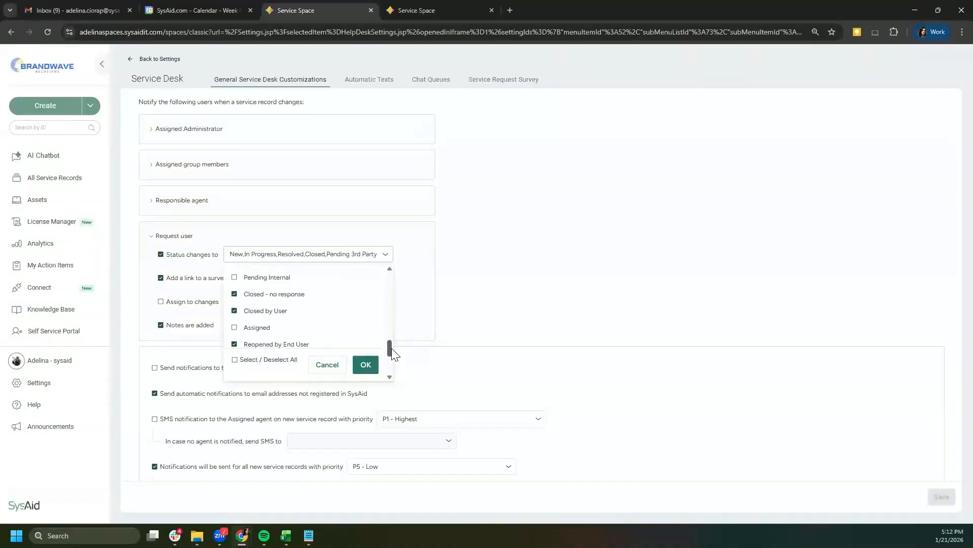
scroll(388, 348, "down", 1)
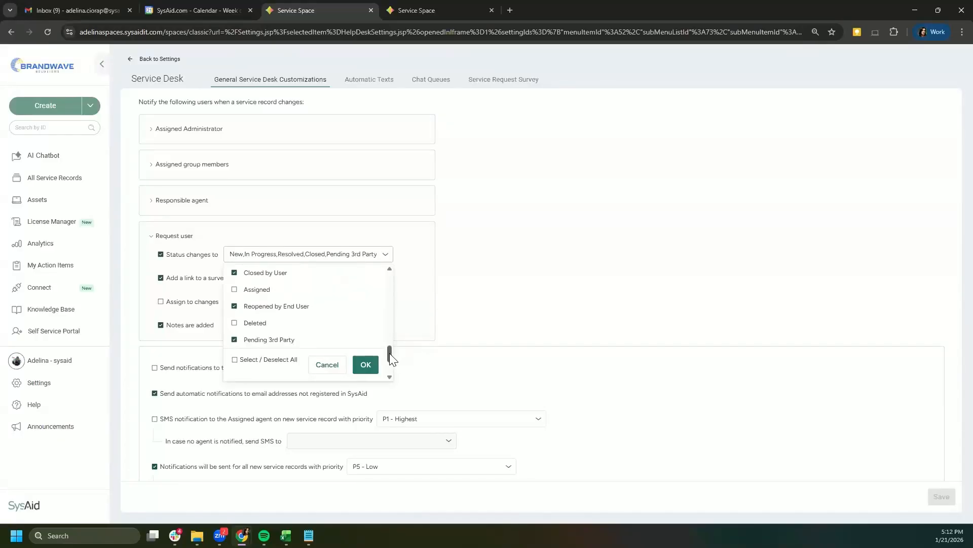
scroll(389, 359, "down", 1)
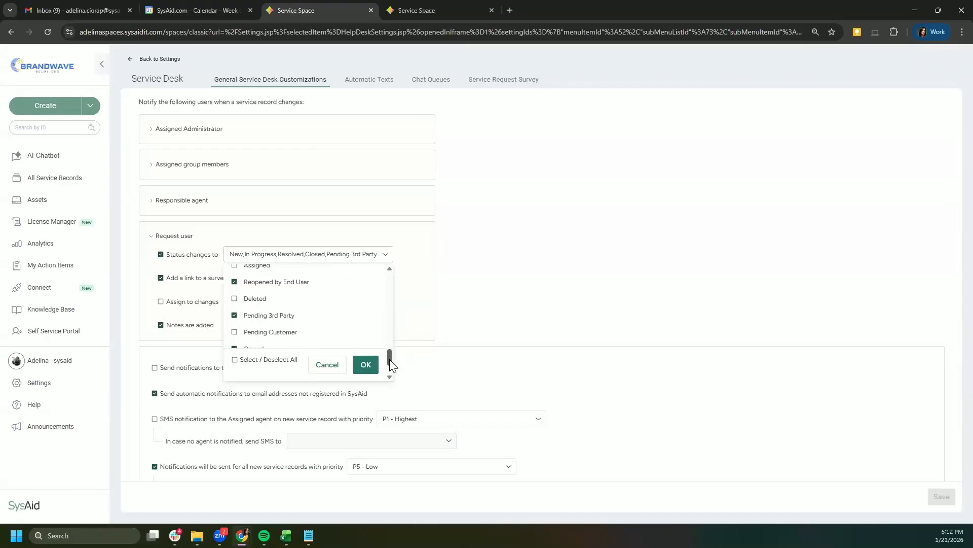
scroll(389, 358, "up", 1)
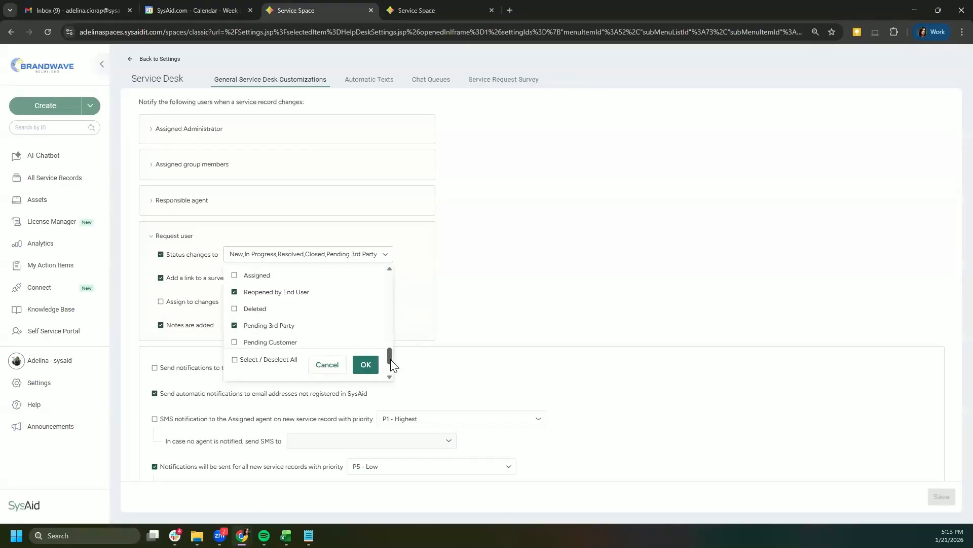
scroll(391, 359, "down", 1)
scroll(390, 360, "down", 4)
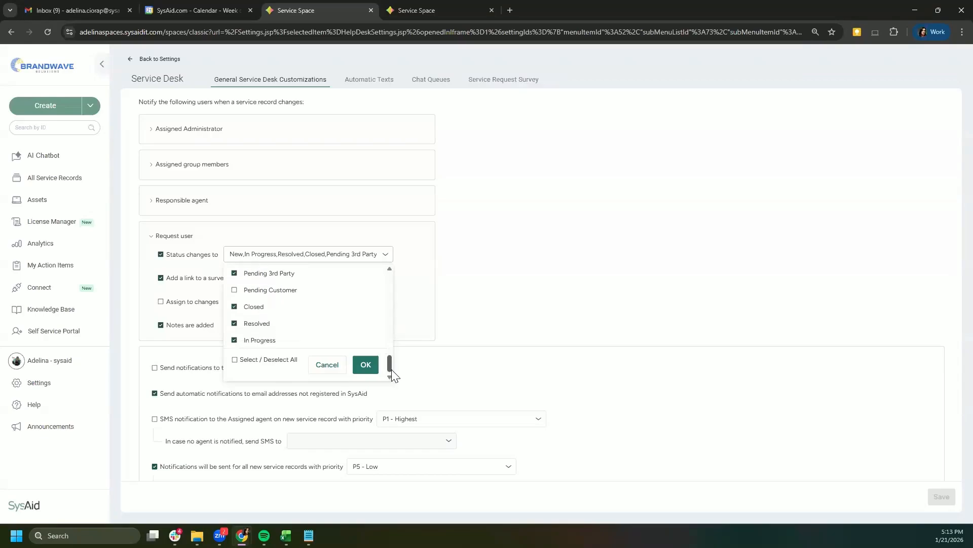
Step: Toggle Pending Customer and Closed, leaving Pending Customer unticked and Closed ticked
left_click(233, 291)
left_click(234, 307)
left_click(234, 290)
left_click(234, 307)
Step: Confirm the Request user statuses, then load the classic psadelinac help desk's Settings in a new tab
left_click(366, 365)
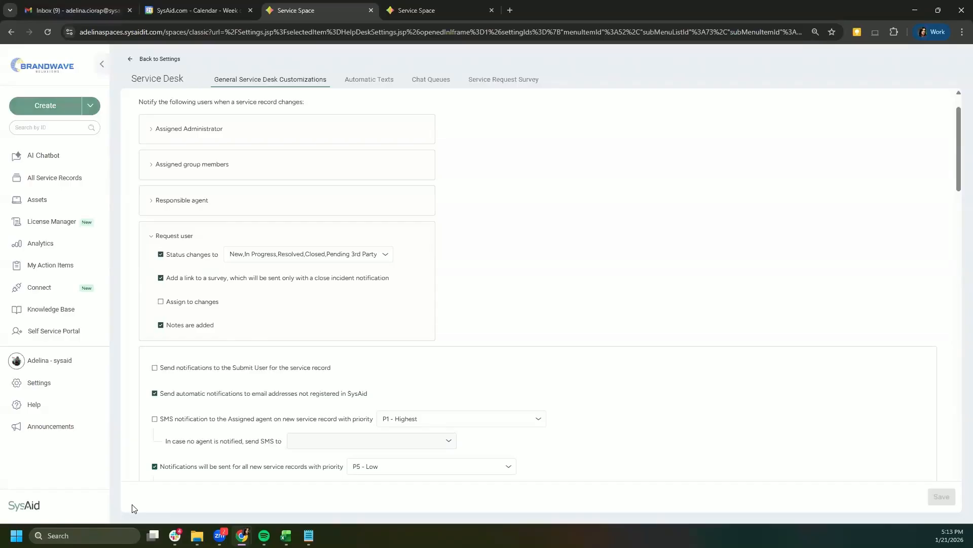
left_click(510, 10)
type("ps")
key("Return")
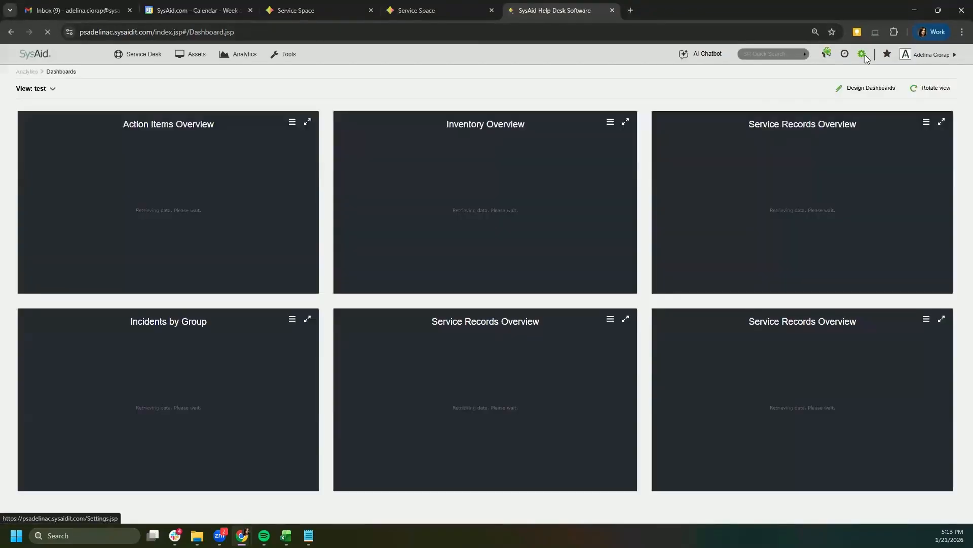
left_click(863, 54)
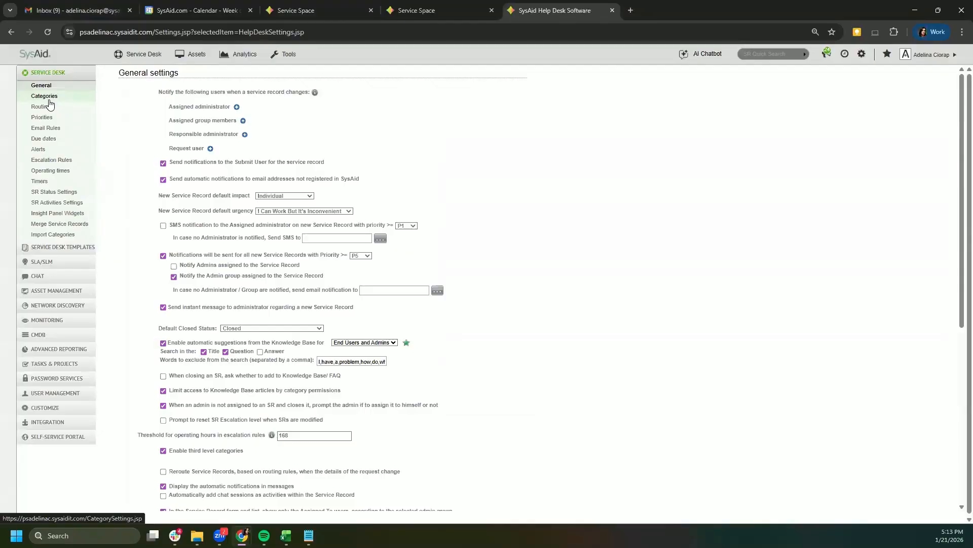
Step: Expand Customize, compare with the Service Space tab, then expand the classic Service Desk settings
left_click(50, 409)
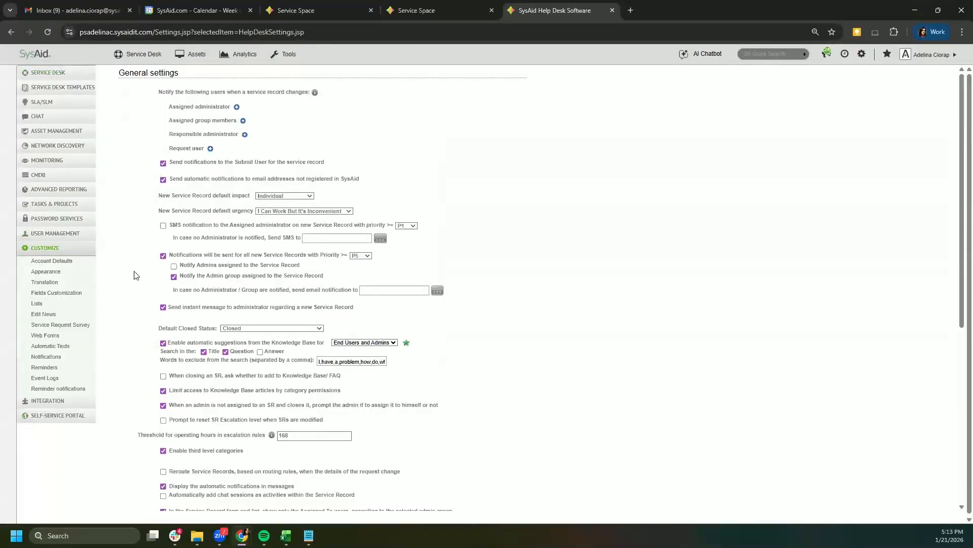
left_click(446, 5)
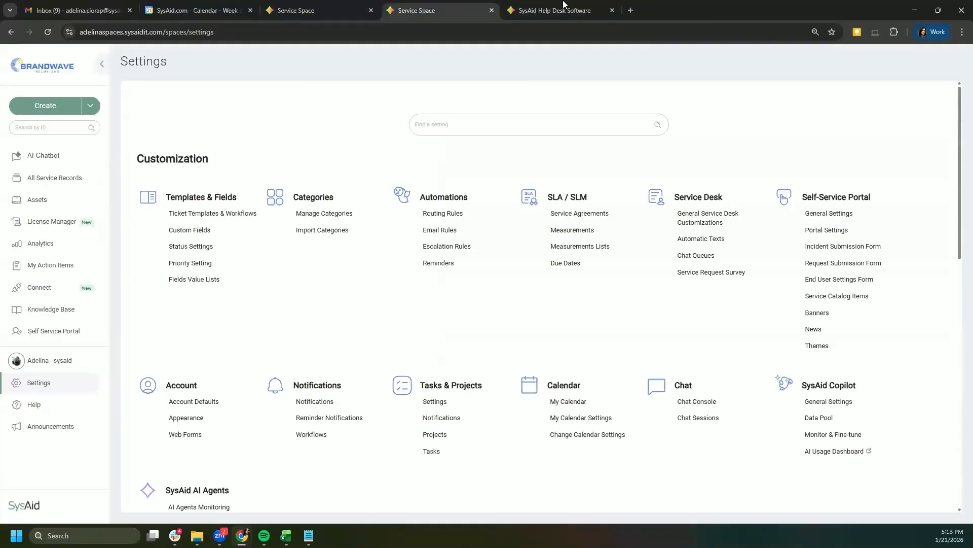
left_click(571, 7)
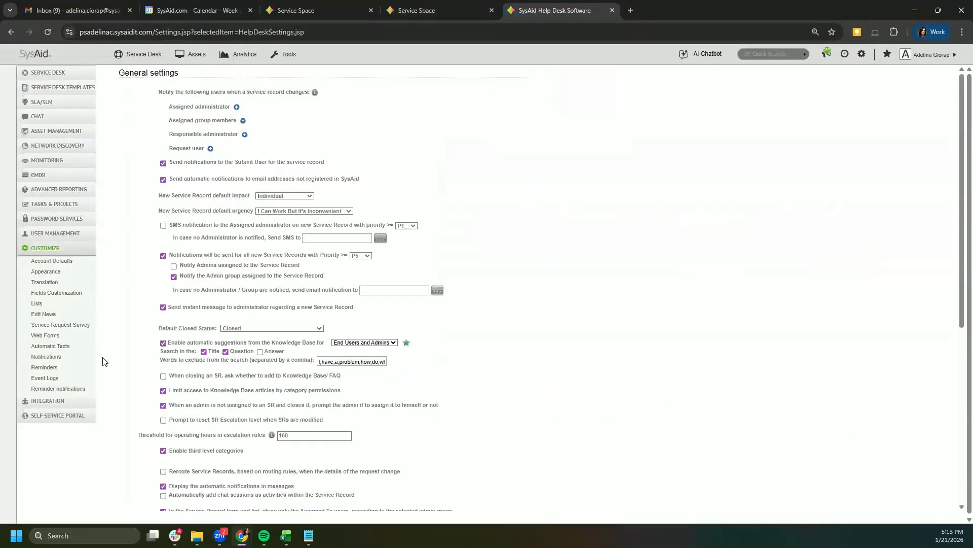
left_click(47, 72)
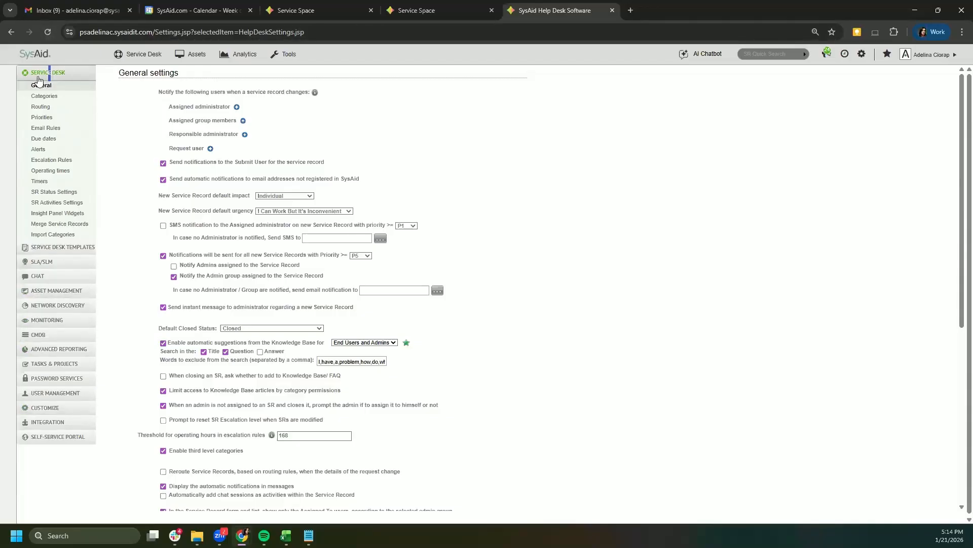
Step: Expand all four recipients' notification options and list the Request user's triggering statuses
left_click(236, 107)
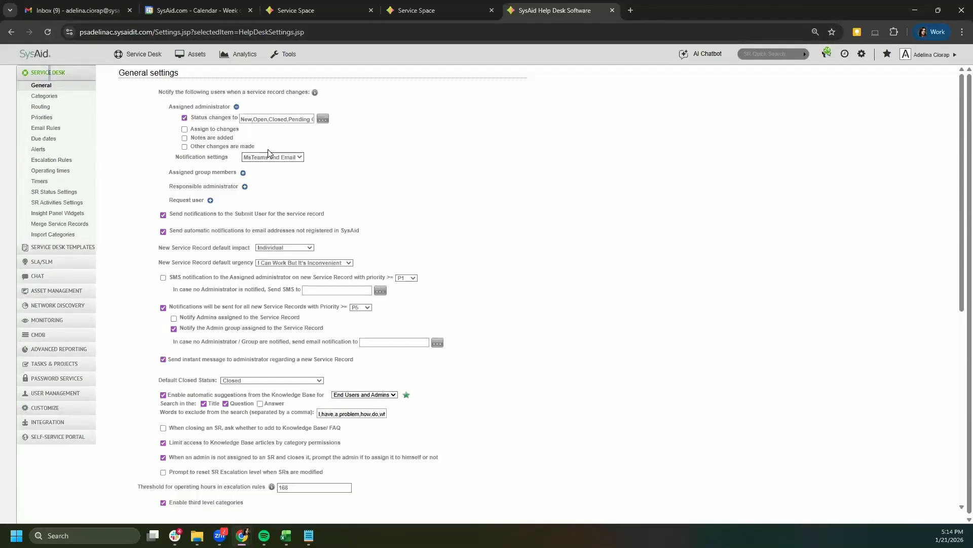
left_click(243, 173)
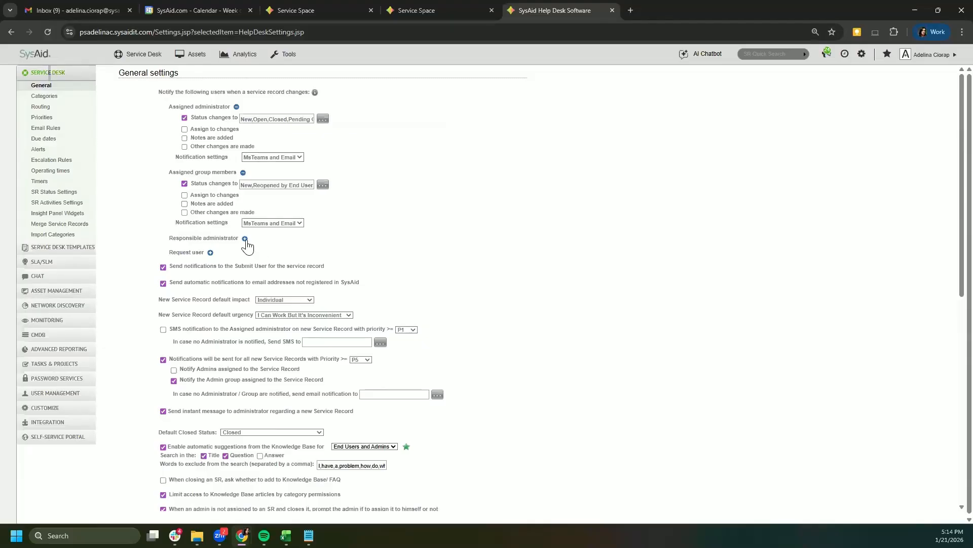
left_click(245, 238)
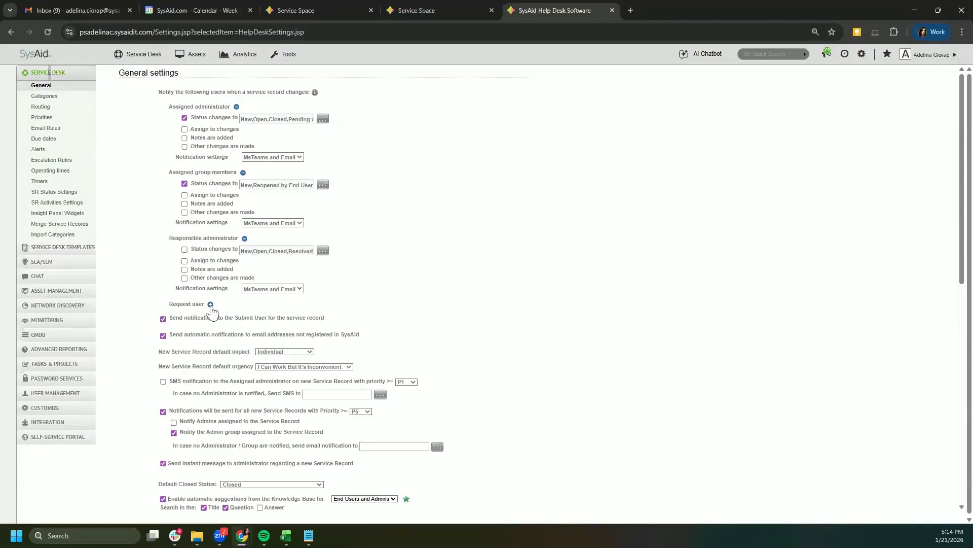
left_click(210, 303)
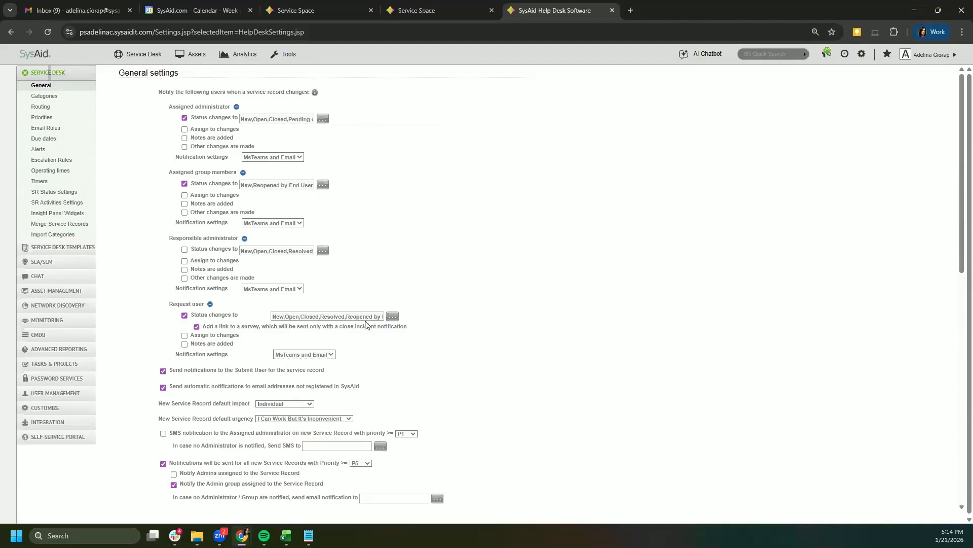
left_click(392, 317)
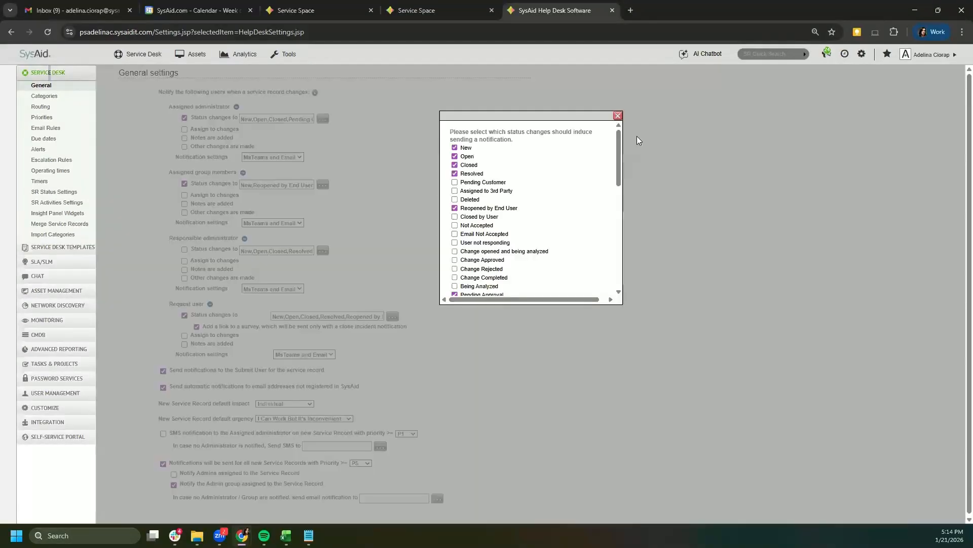
left_click_drag(619, 155, 613, 267)
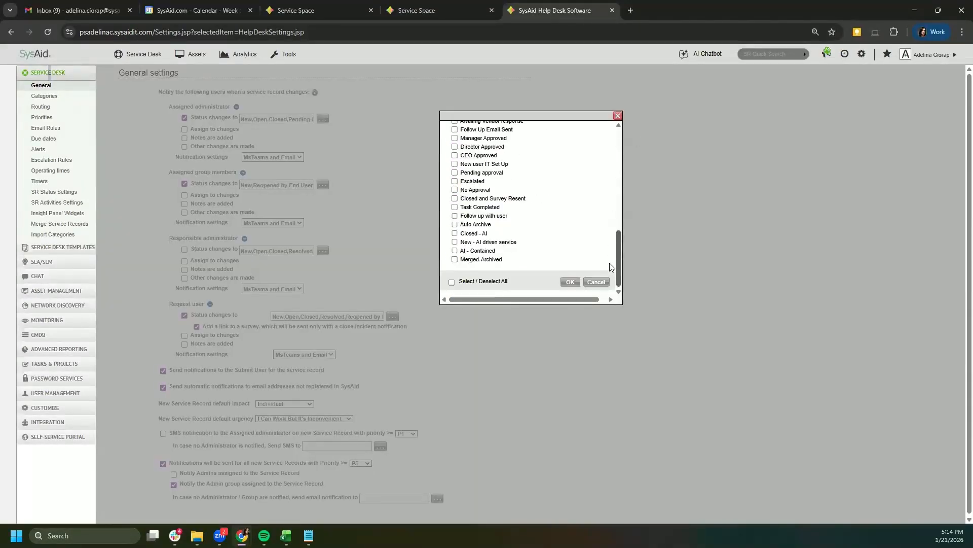
scroll(475, 210, "up", 5)
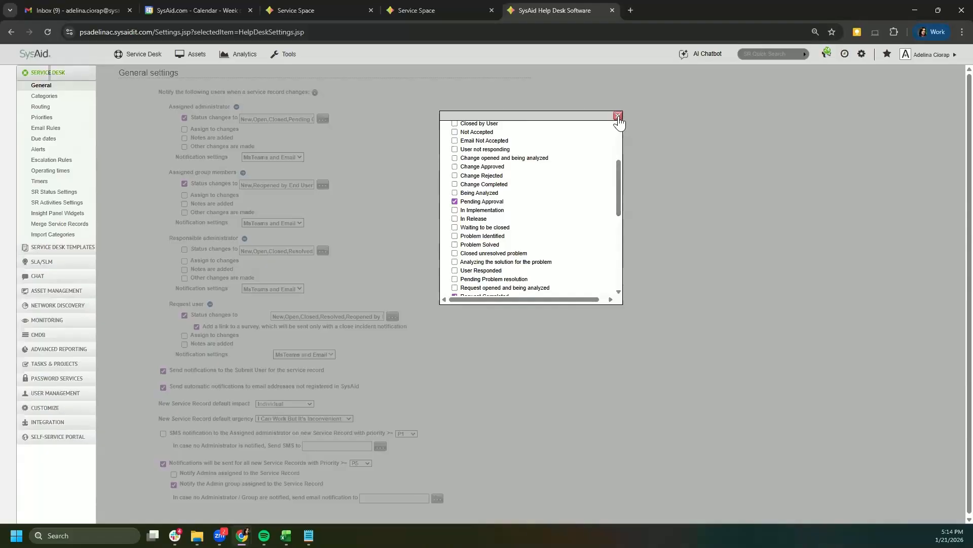
Step: Close the status list and expand, then collapse, the Responsible agent options in Service Space
left_click(618, 117)
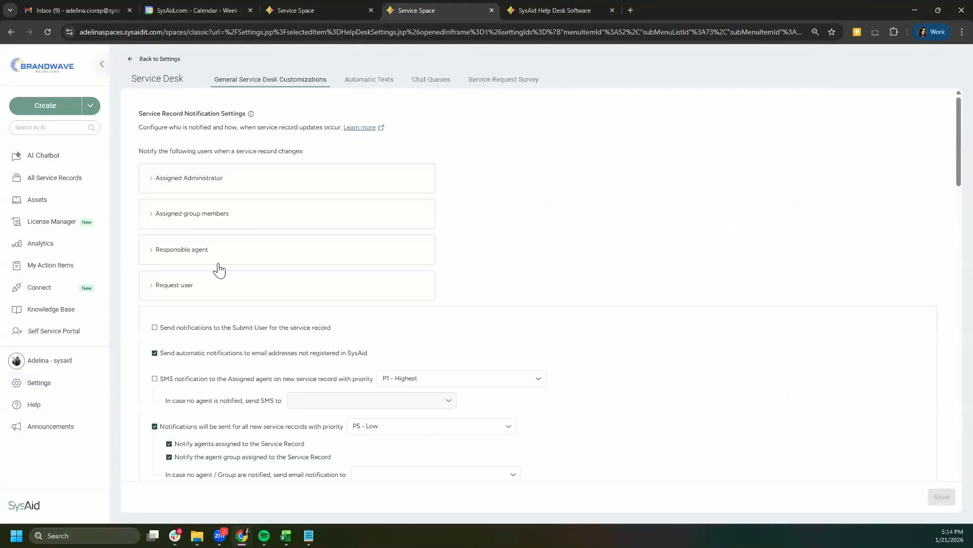
left_click(152, 256)
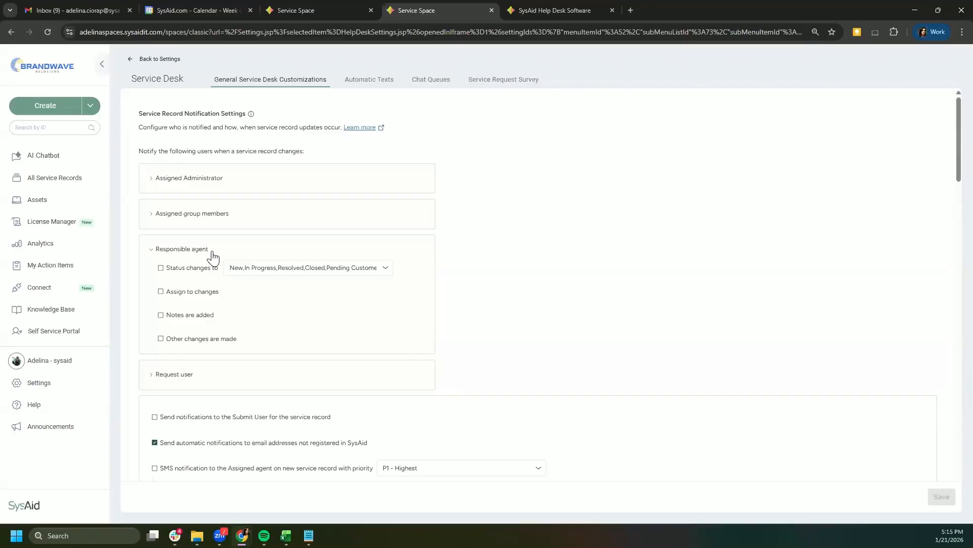
left_click(156, 253)
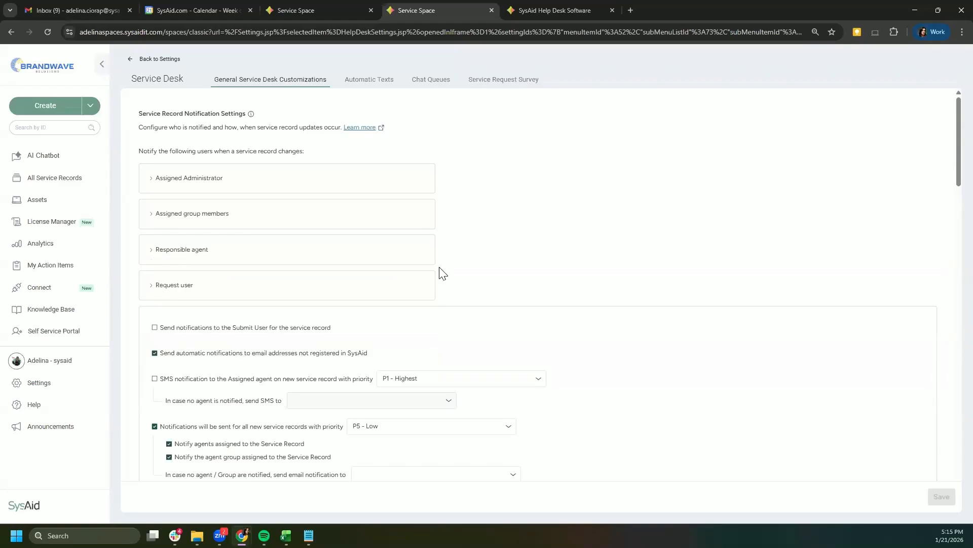
Step: Expand the Request user options showing status changes, survey link and notes added
left_click(169, 285)
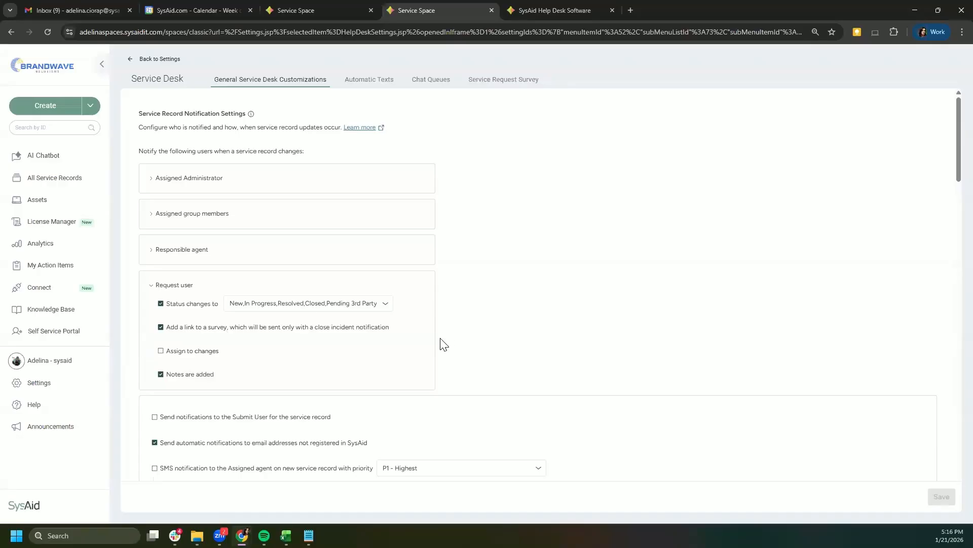
scroll(445, 345, "down", 1)
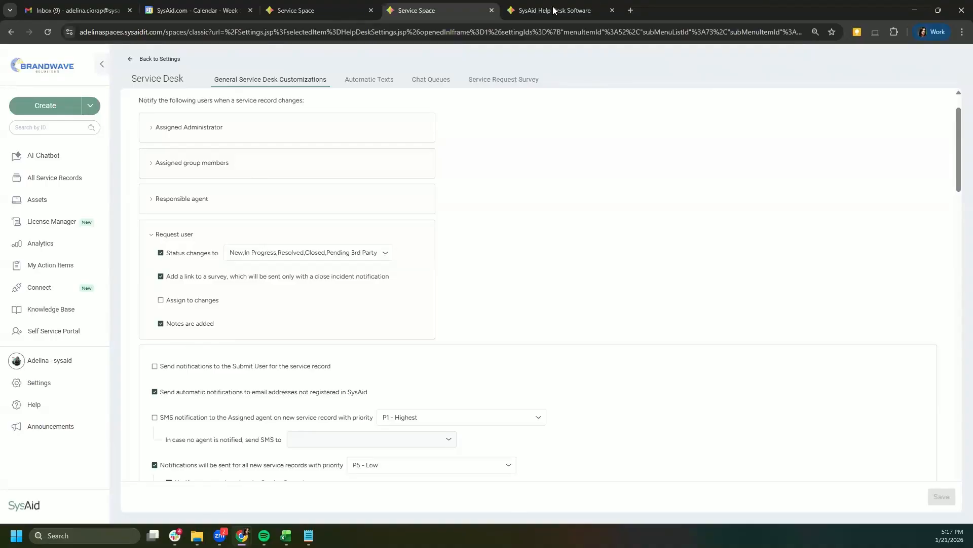
left_click(296, 10)
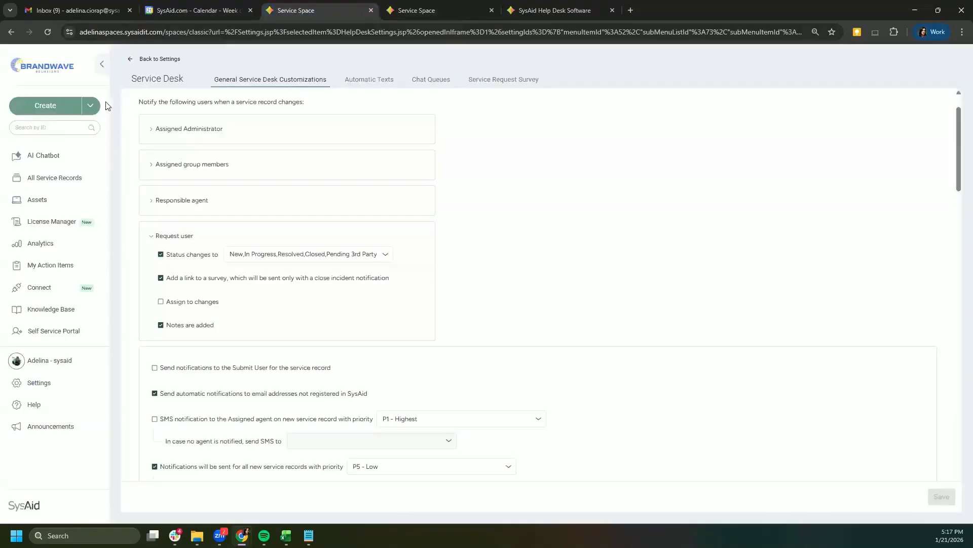
Step: Tick 'Add a link to a survey' for Request user notifications, then bring up request 10438
left_click(54, 180)
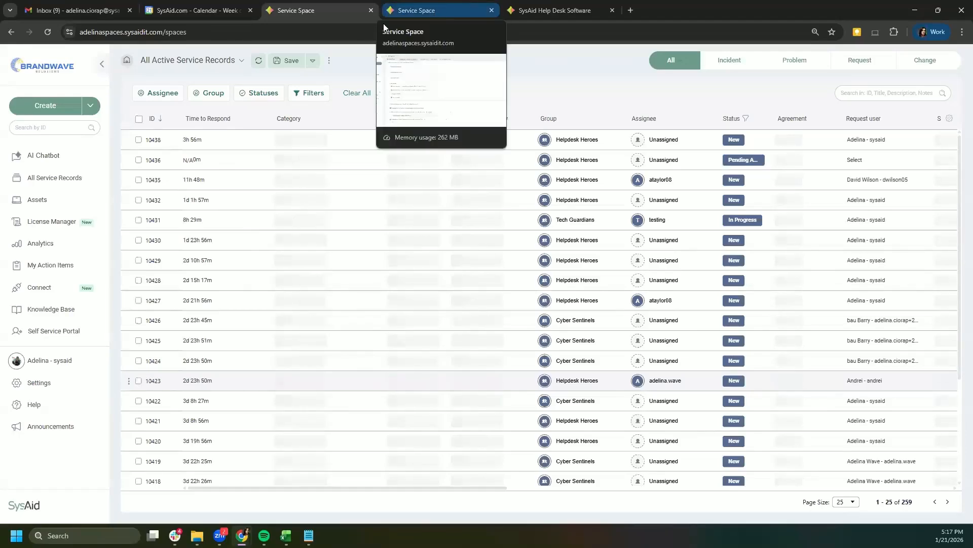
left_click(446, 9)
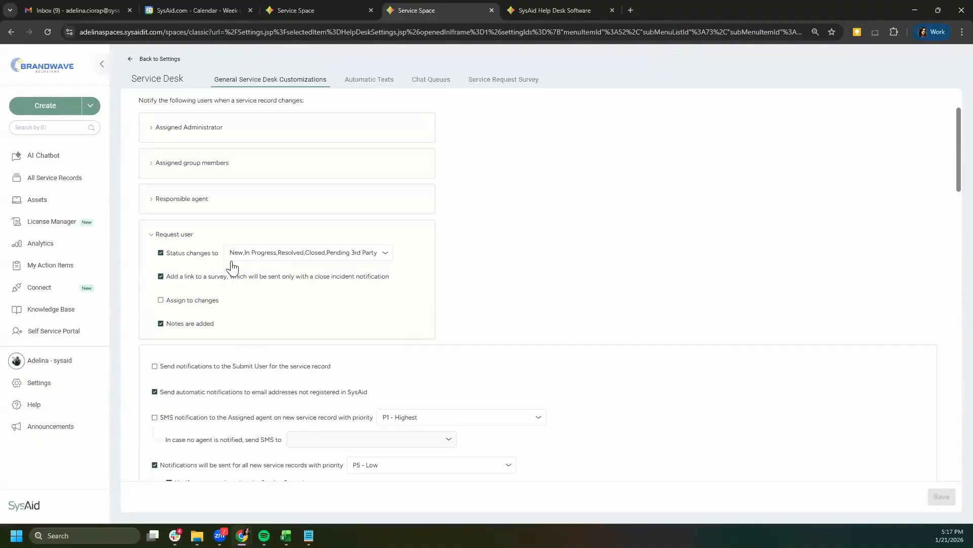
left_click(159, 277)
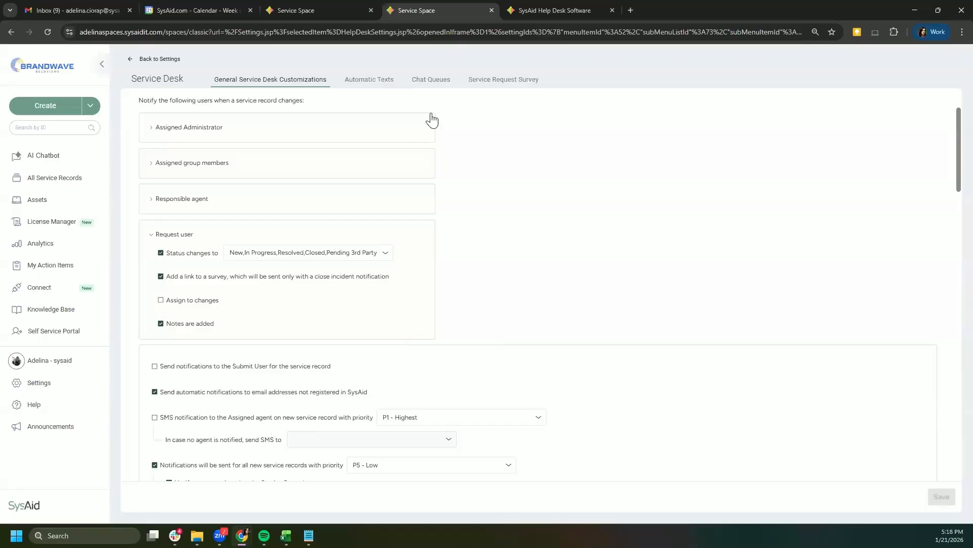
left_click(336, 10)
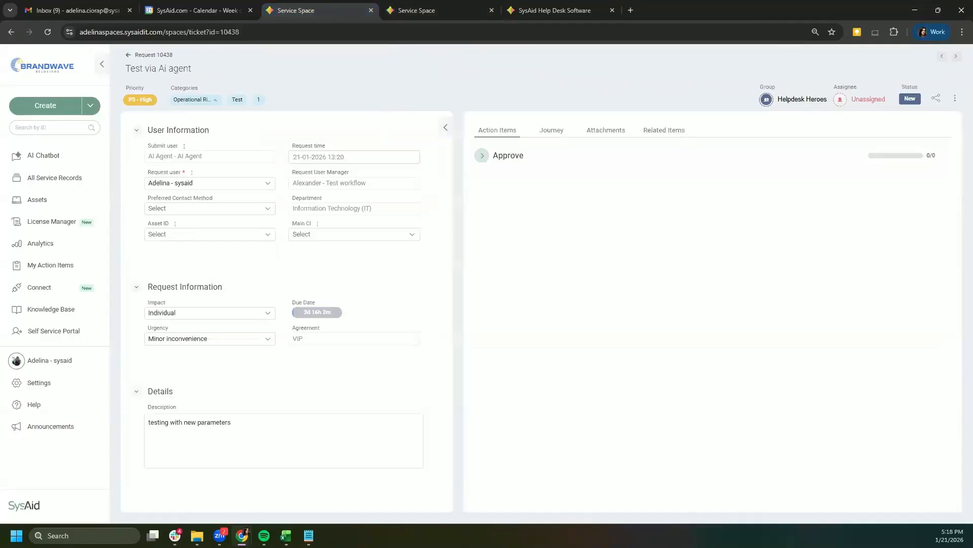
Step: Write the note 'please test again' in the request's Journey
left_click(552, 130)
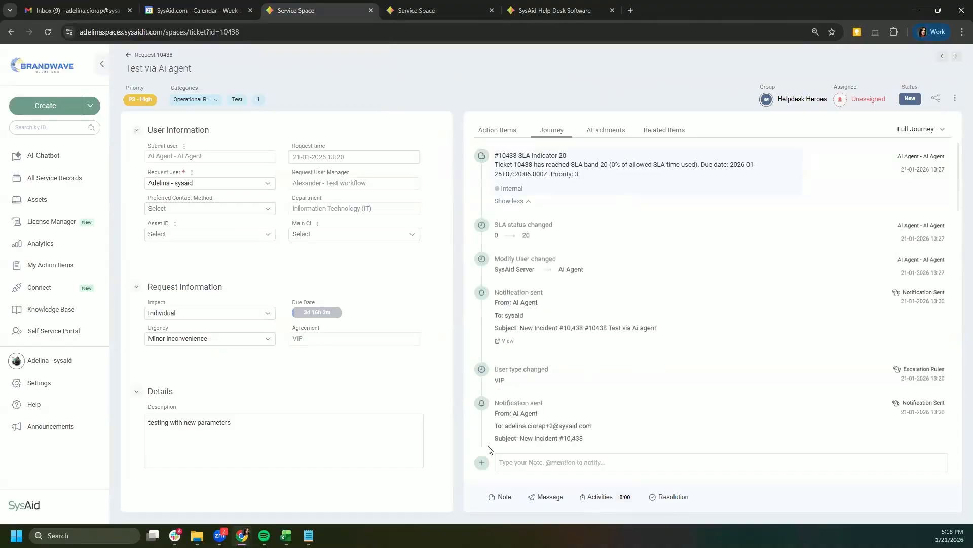
left_click(550, 461)
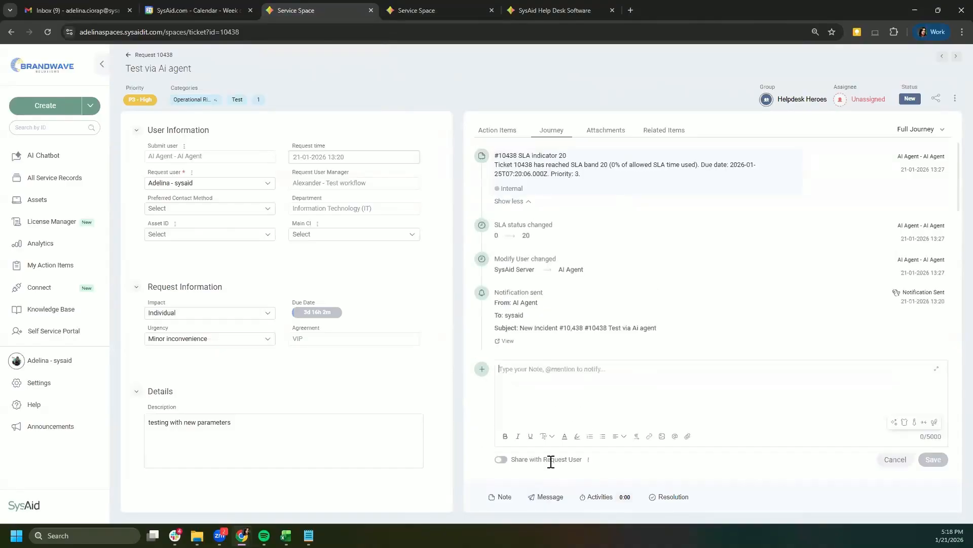
type("please etst")
key("BackSpace")
key("BackSpace")
key("BackSpace")
key("BackSpace")
key("BackSpace")
type("test againa")
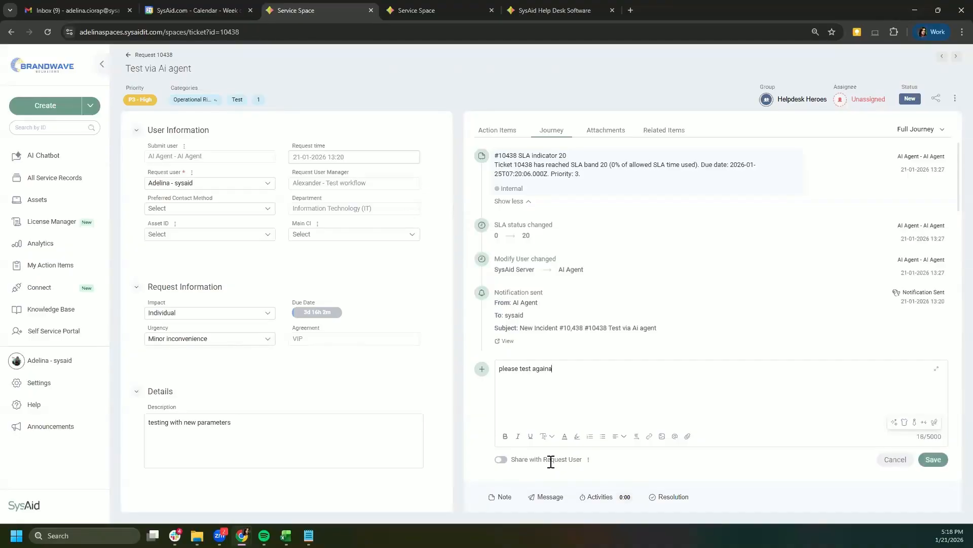
Step: Share the note with the Request user and make sharing the default
left_click(501, 459)
left_click(589, 460)
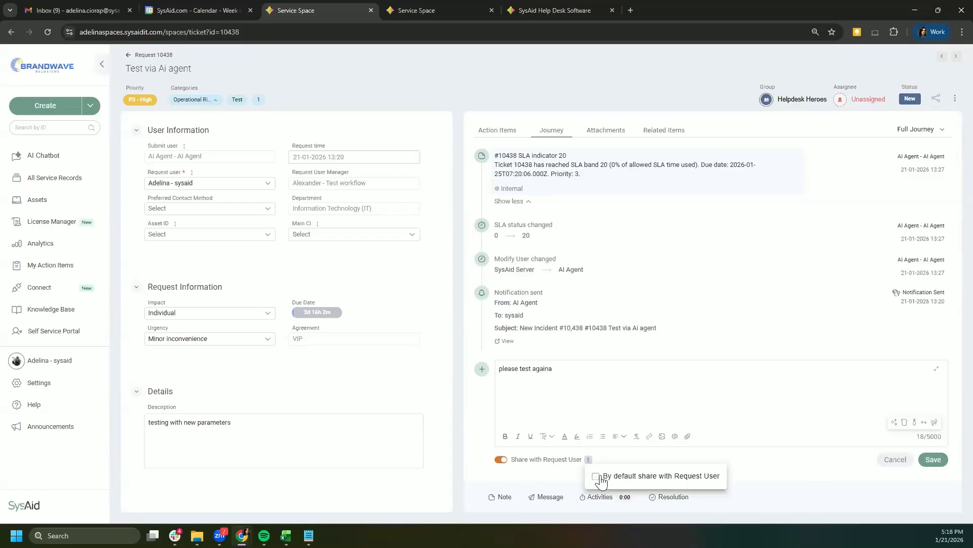
left_click(596, 476)
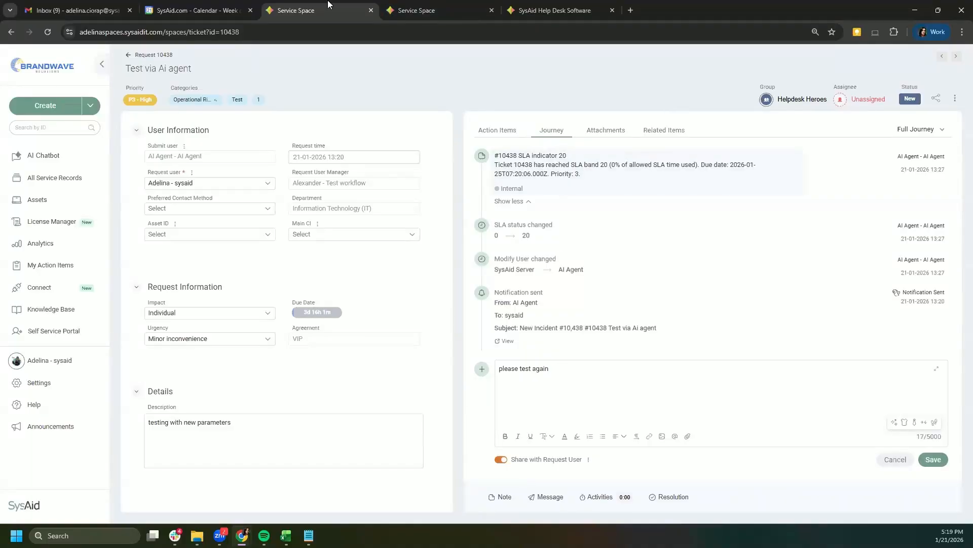
left_click(408, 4)
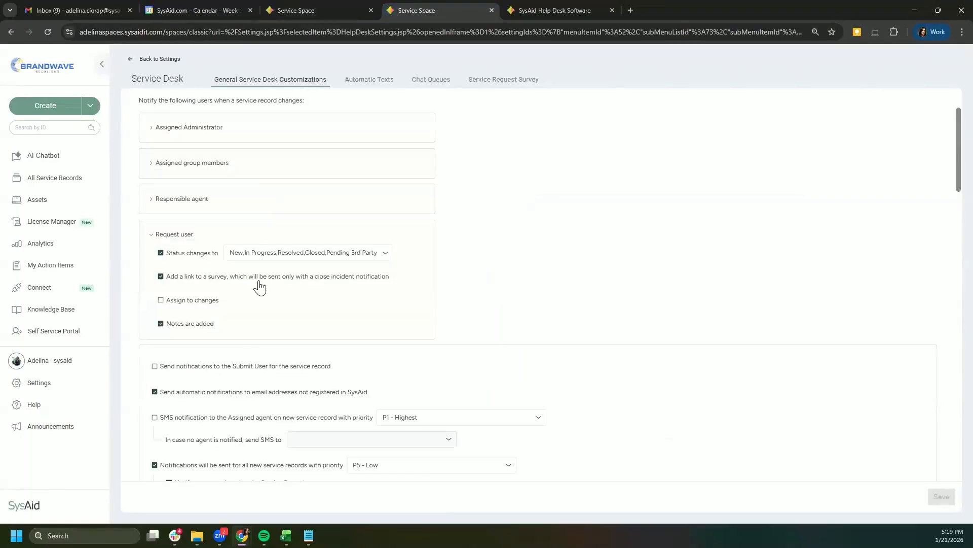
Step: Collapse the Request user notification options and return to the main Settings page
left_click(152, 238)
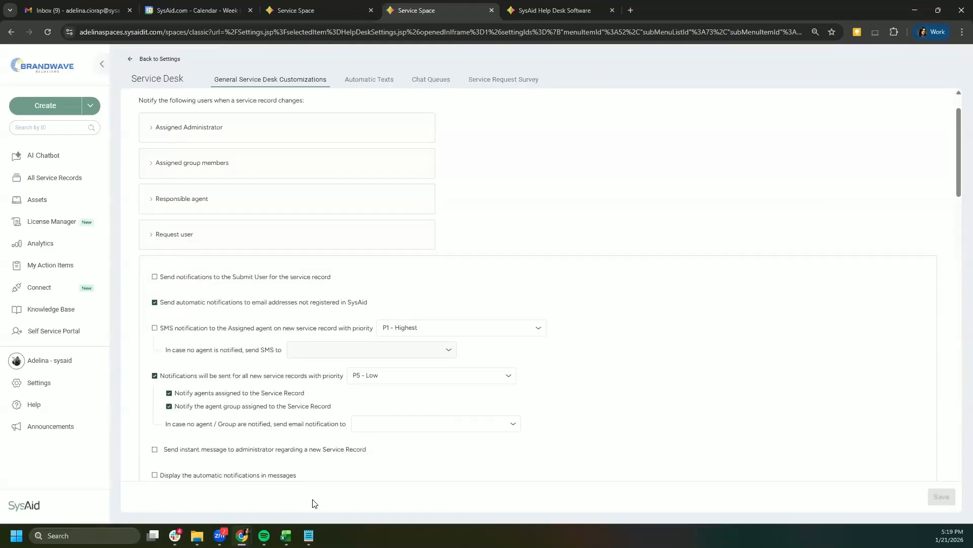
left_click(44, 387)
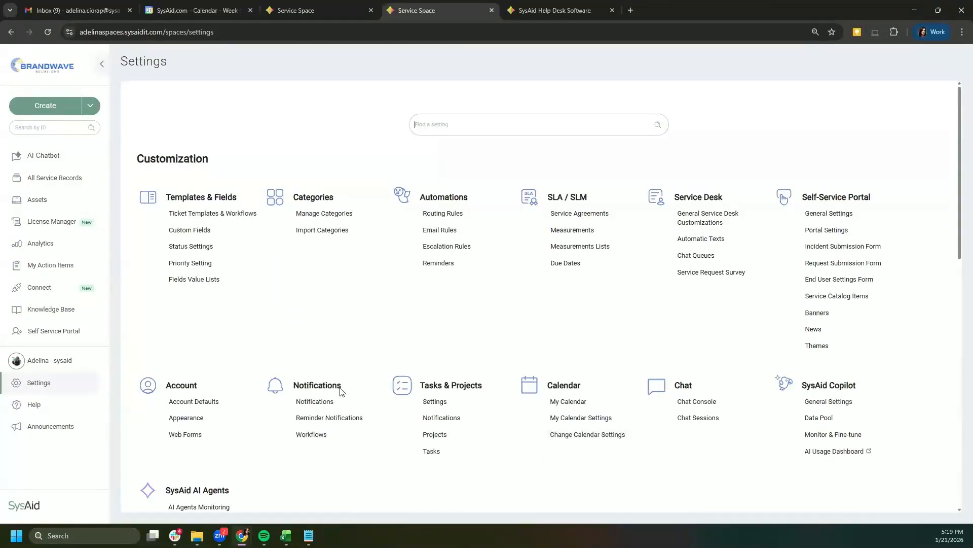
Step: In the custom notifications list, widen the Subject column and edit 'Email to end user regarding a Service Record'
left_click(315, 401)
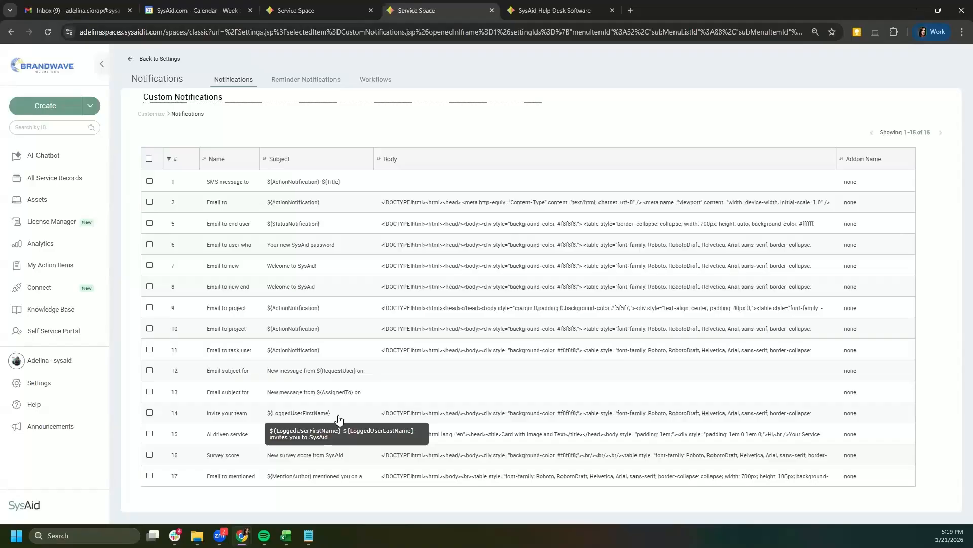
left_click_drag(281, 159, 442, 159)
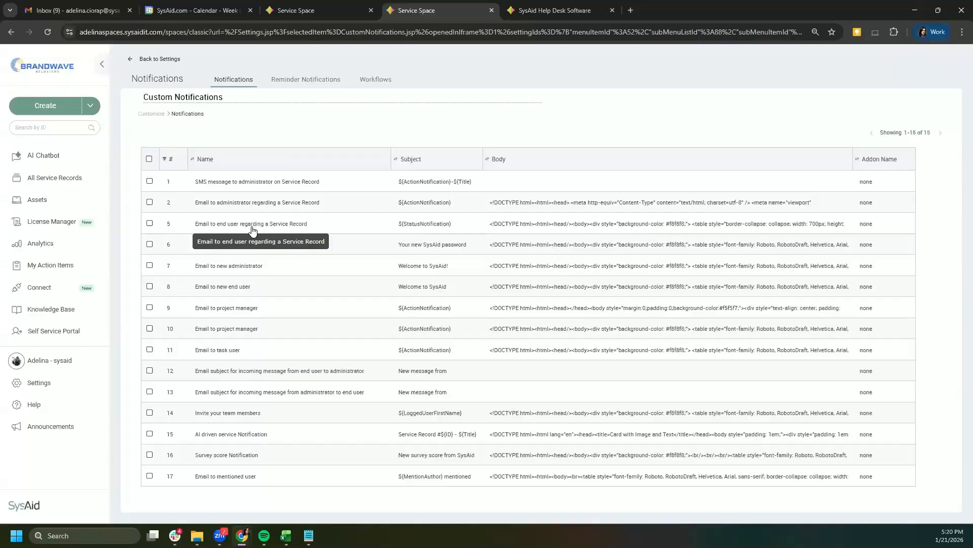
left_click(279, 228)
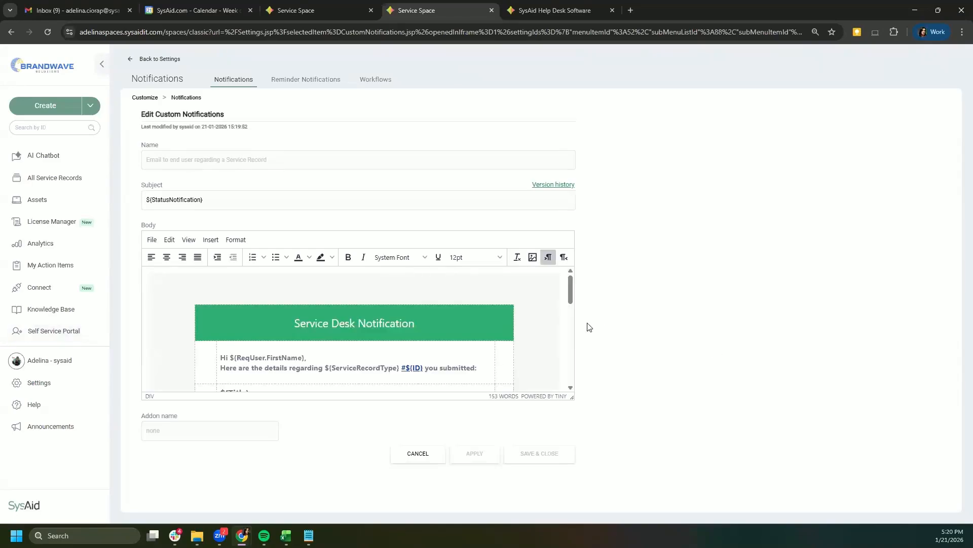
Step: Enlarge the body editor, scroll through the email, and show the template's Version history
left_click_drag(572, 397, 590, 505)
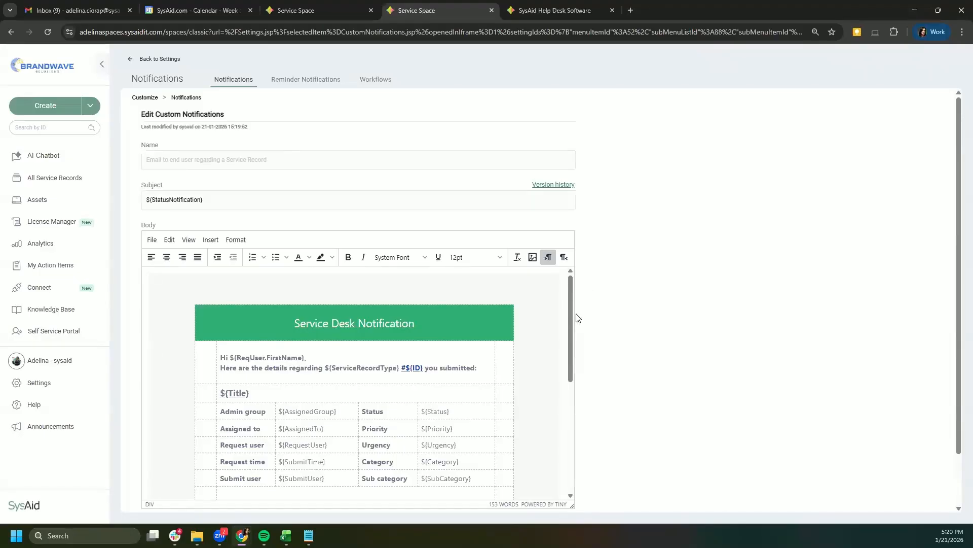
scroll(573, 312, "down", 1)
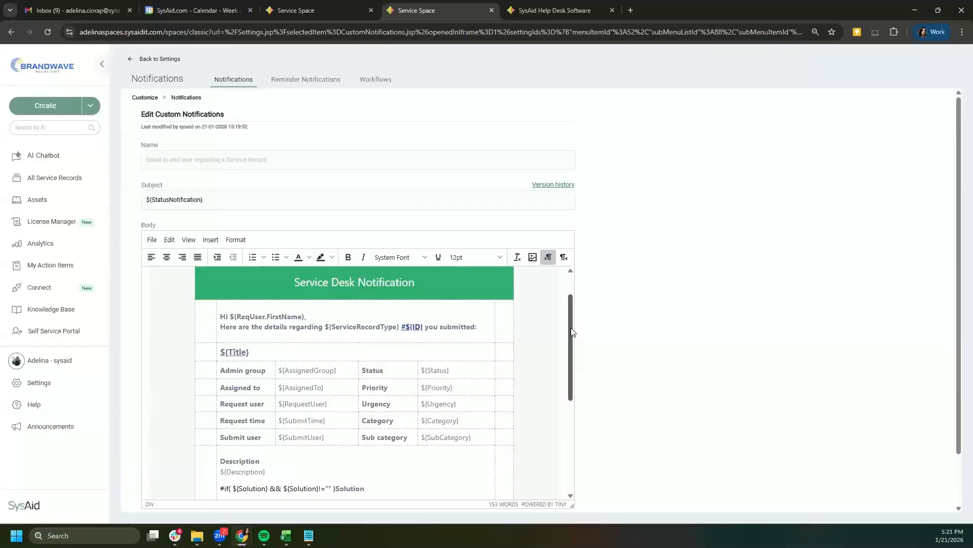
scroll(571, 328, "down", 4)
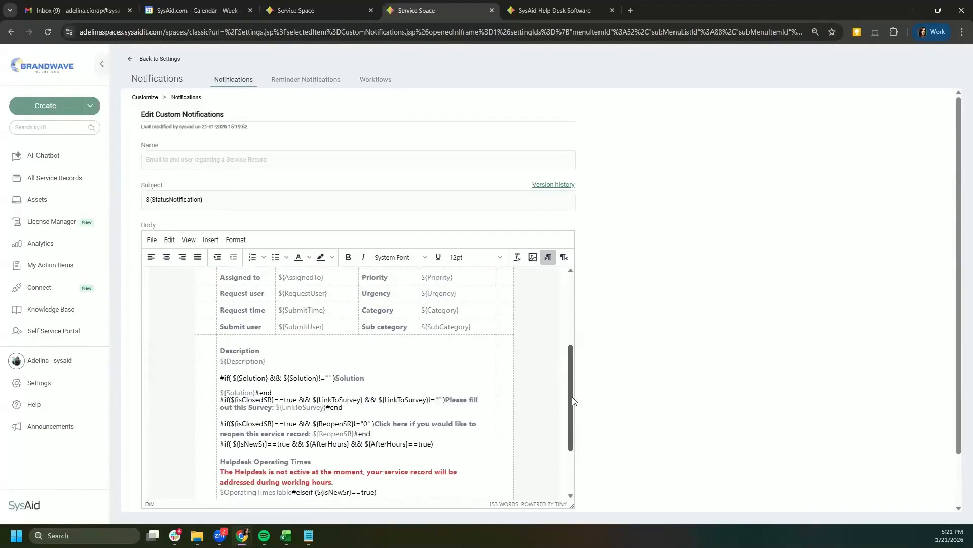
scroll(573, 401, "up", 5)
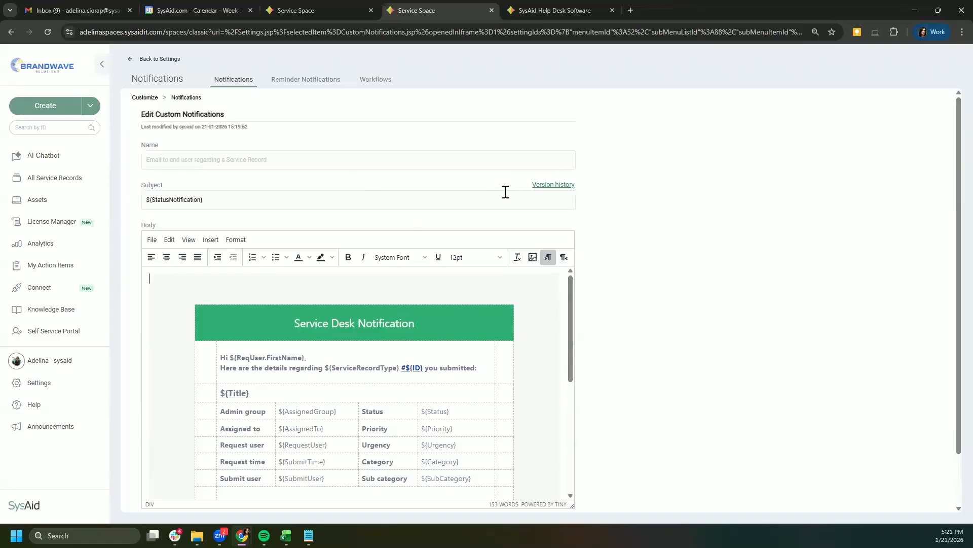
left_click(550, 185)
Step: Reset the template to its default content from Version history and apply the change
scroll(583, 247, "down", 5)
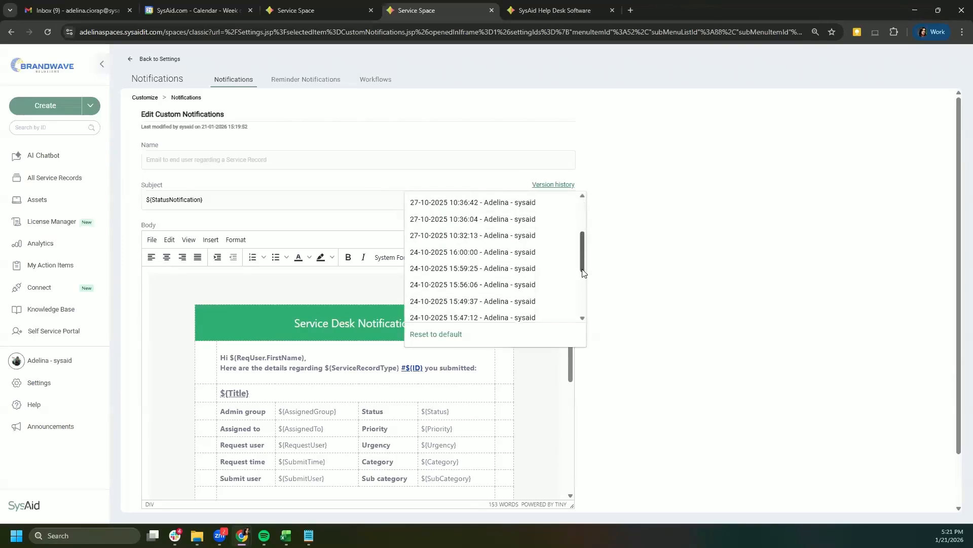
scroll(583, 218, "up", 4)
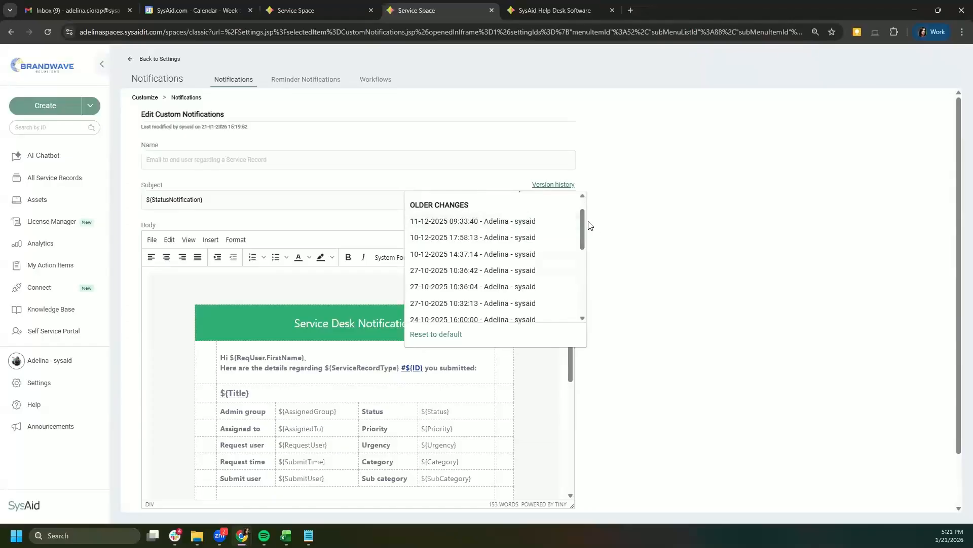
scroll(449, 309, "down", 1)
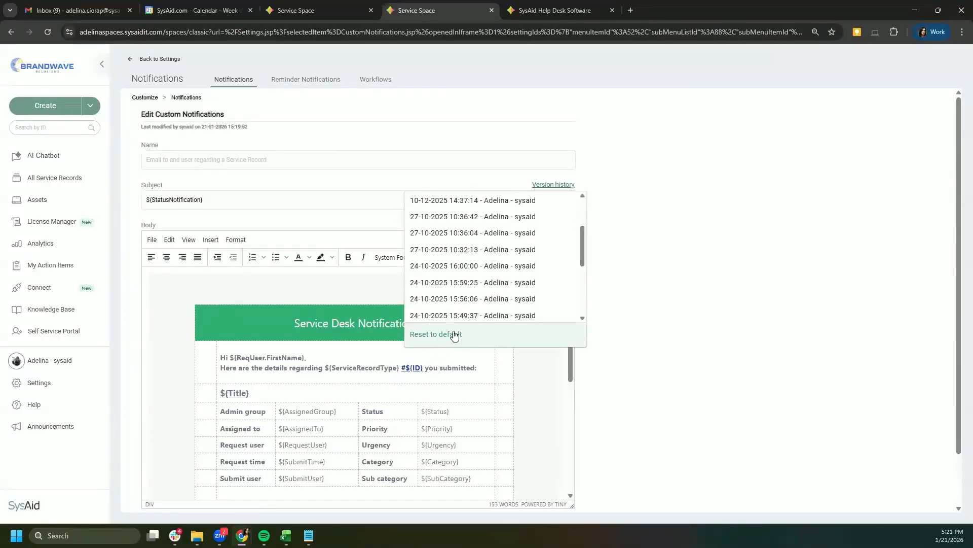
left_click(452, 334)
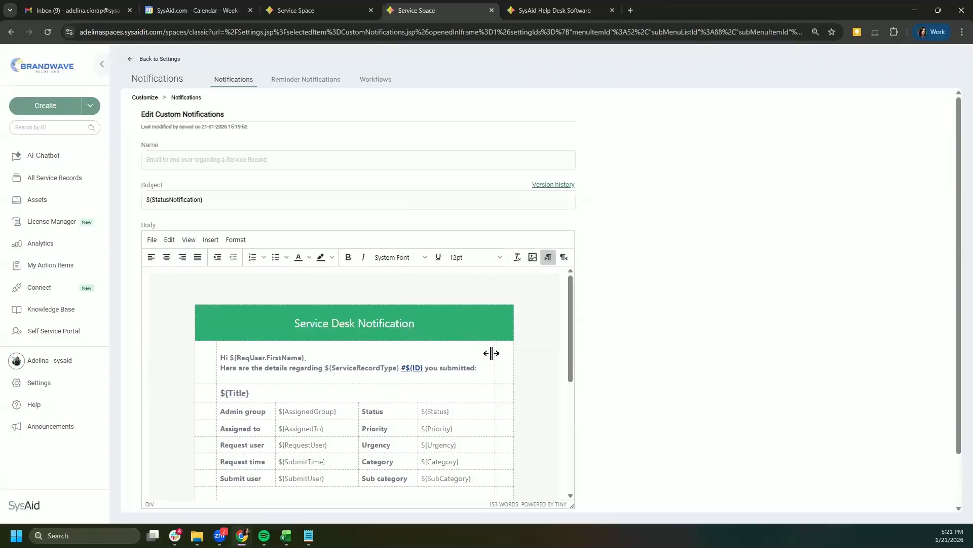
scroll(502, 373, "down", 5)
left_click(475, 503)
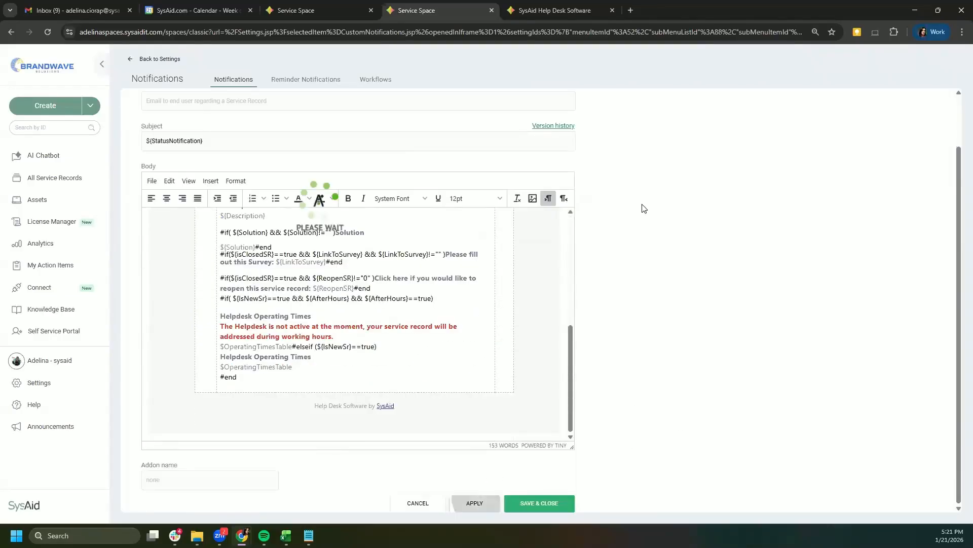
left_click_drag(174, 126, 157, 127)
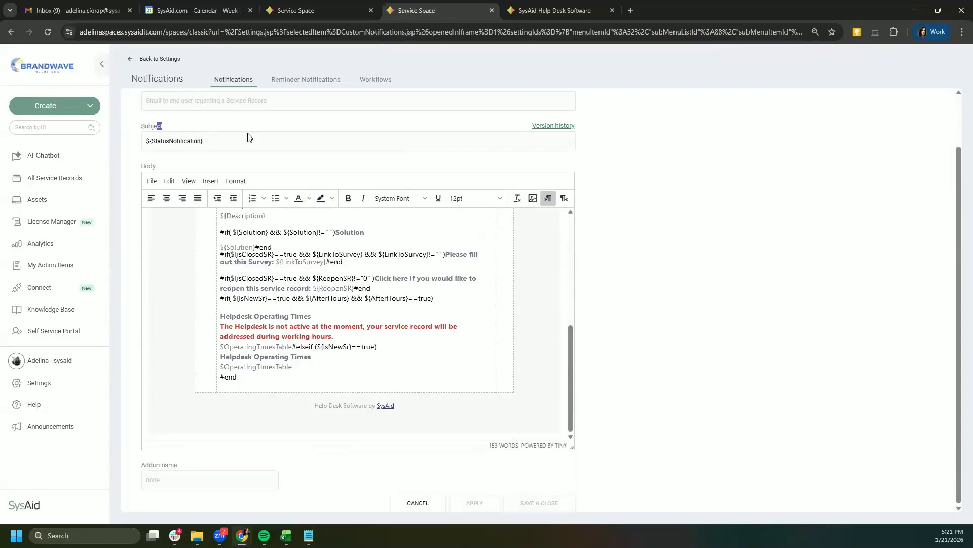
scroll(152, 152, "up", 2)
left_click(157, 178)
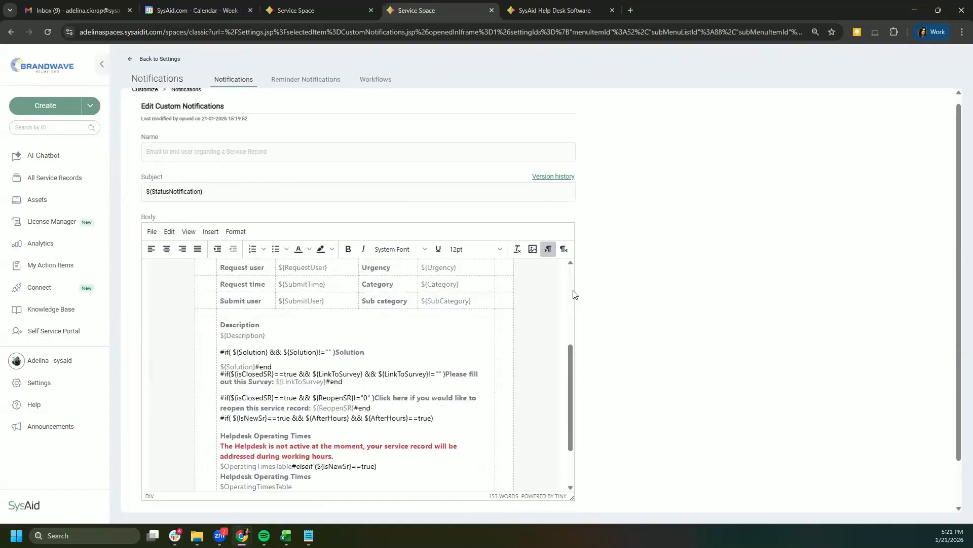
left_click_drag(147, 175, 141, 194)
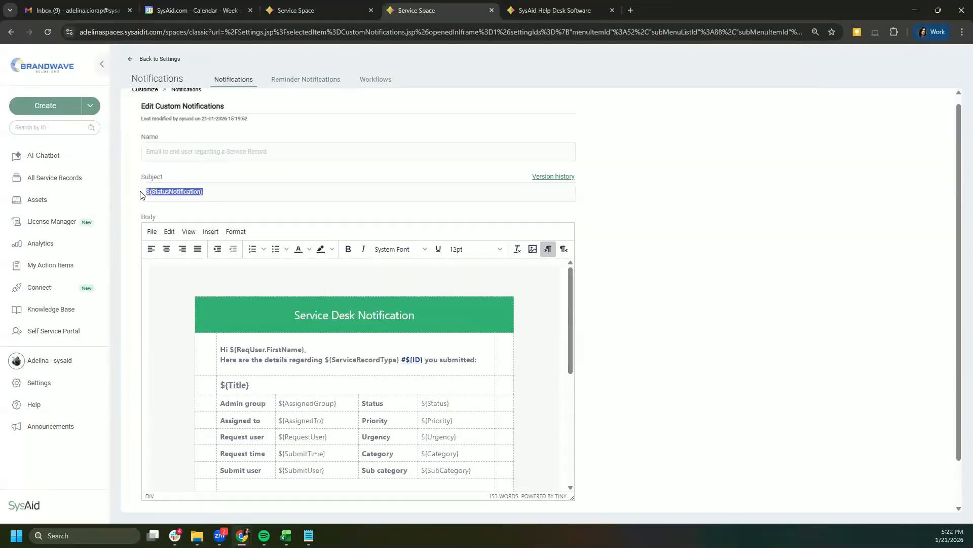
left_click(172, 191)
left_click_drag(203, 191, 147, 189)
left_click(219, 192)
triple_click(148, 192)
left_click(165, 191)
triple_click(213, 191)
key("BackSpace")
key("ctrl+z")
key("alt+Tab")
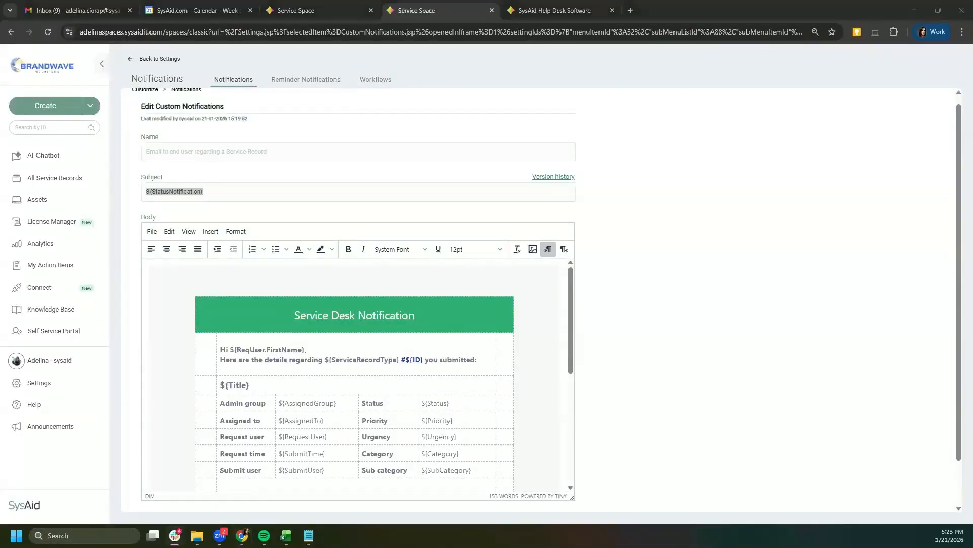
key("alt+Tab")
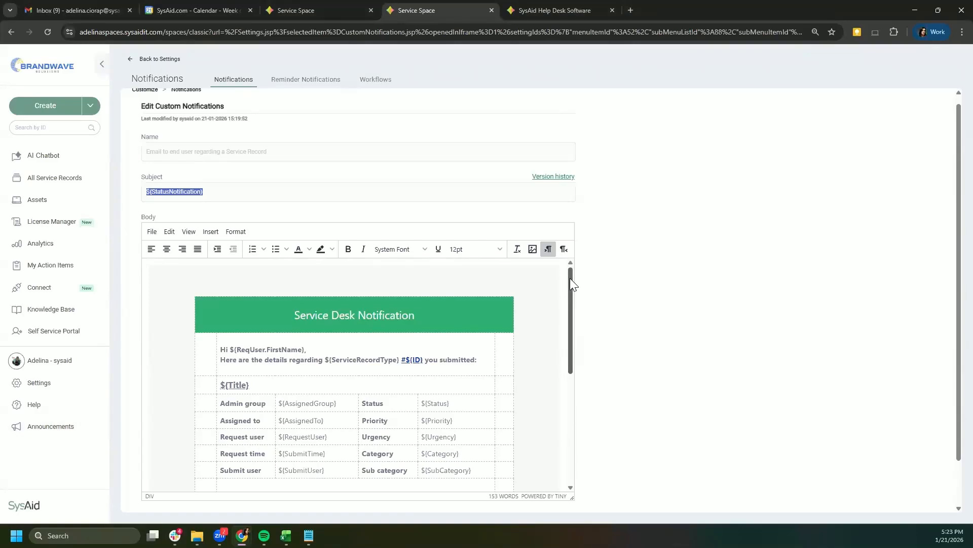
scroll(571, 284, "down", 2)
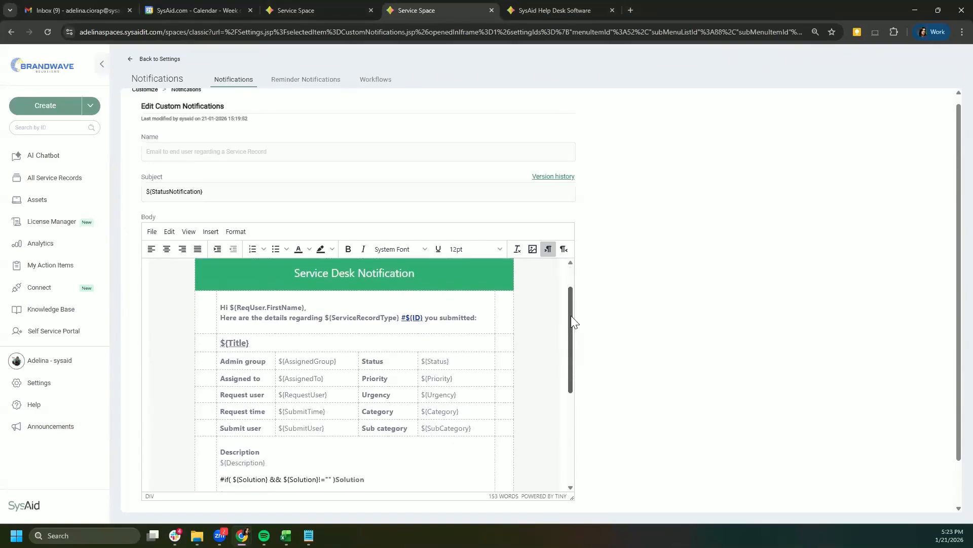
scroll(582, 364, "down", 4)
scroll(582, 304, "up", 4)
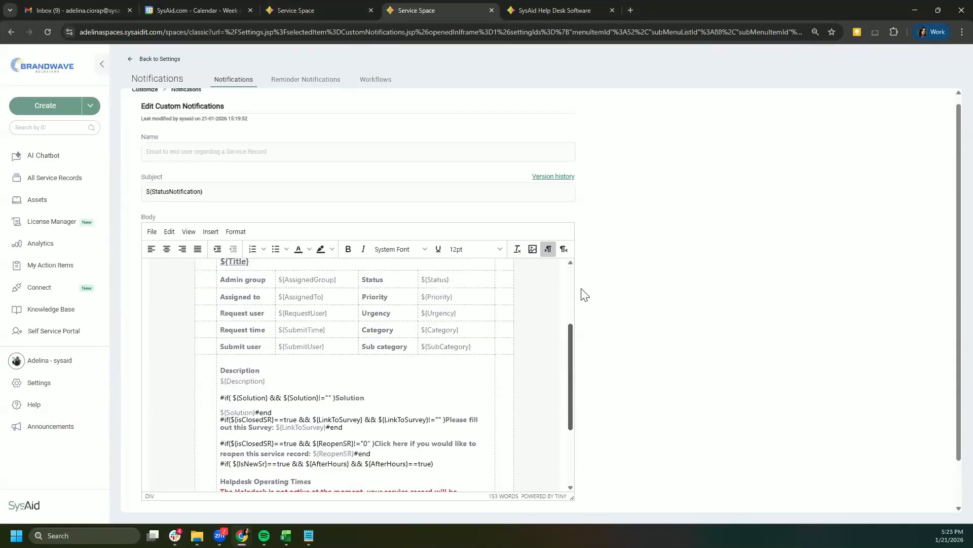
left_click_drag(146, 191, 203, 192)
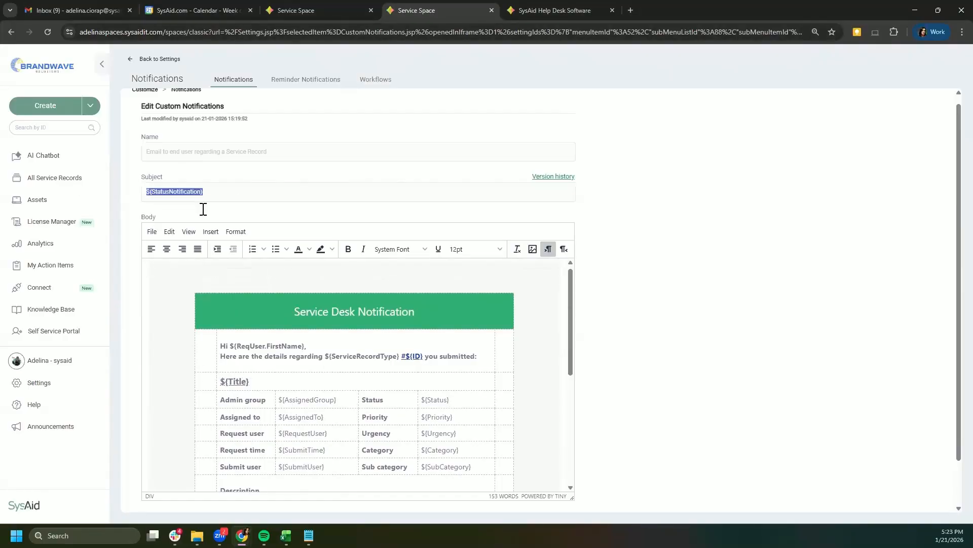
Step: Insert an empty line right after 'you submitted:' in the email body
left_click(226, 191)
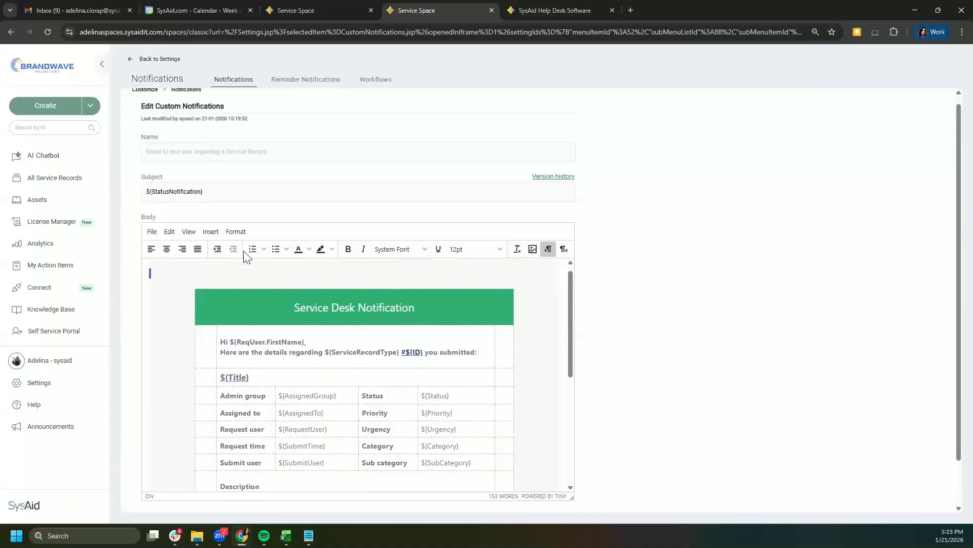
key("ctrl+a")
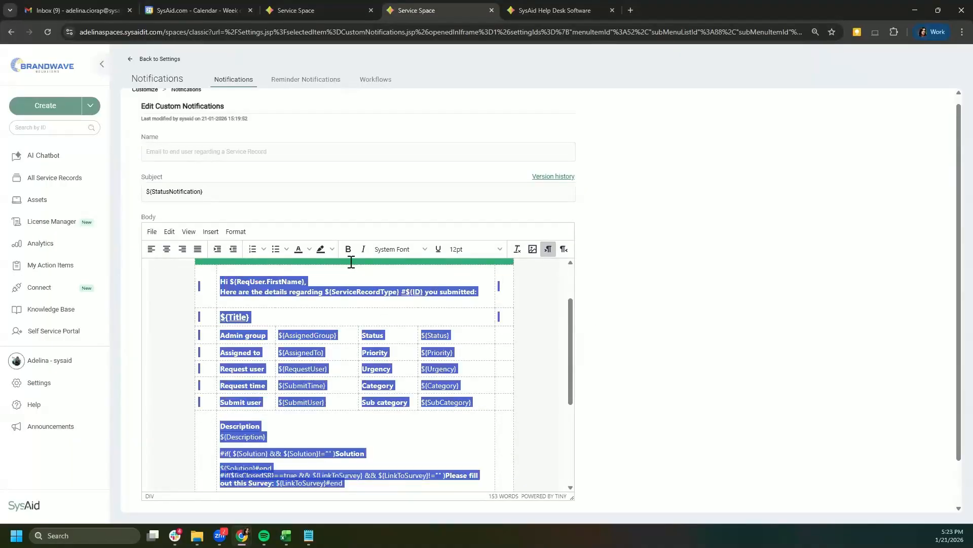
scroll(430, 300, "up", 1)
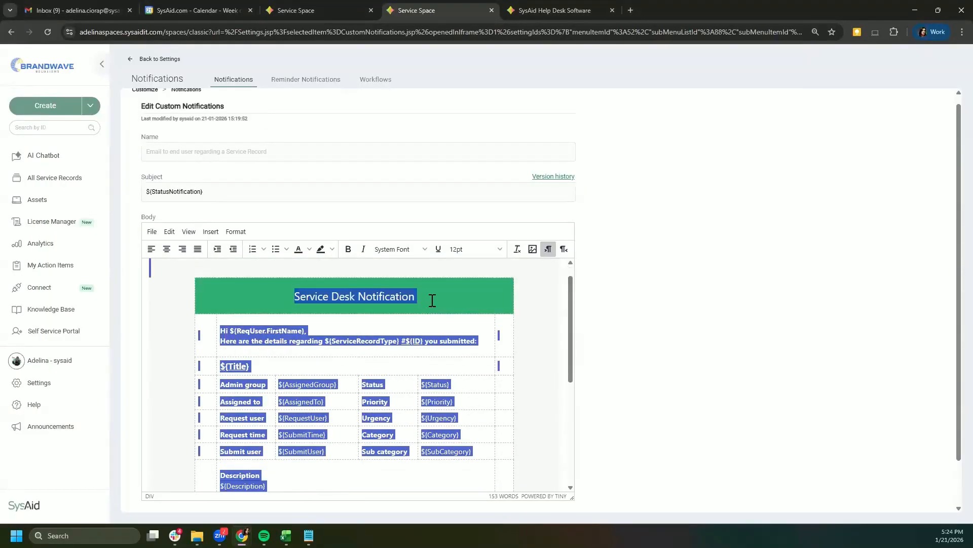
left_click(389, 294)
left_click(333, 330)
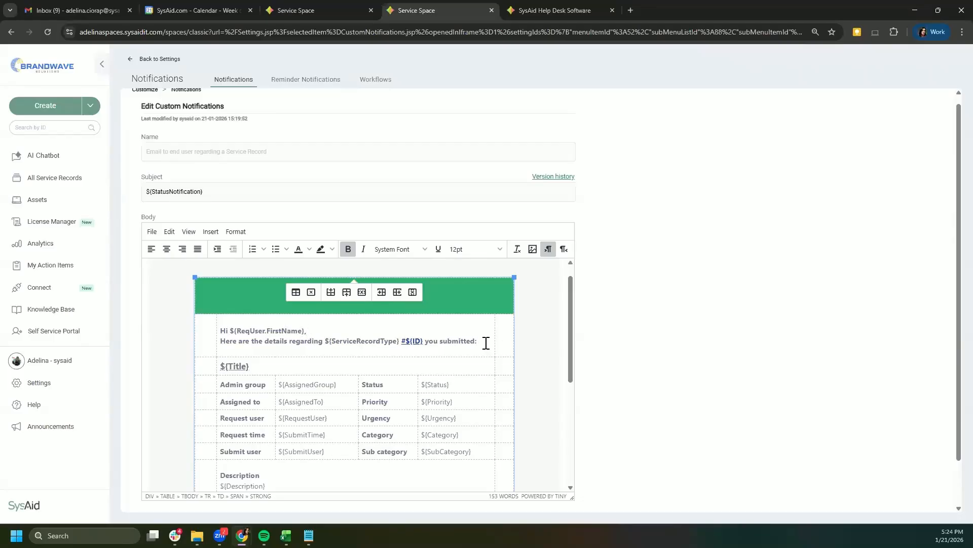
key("Return")
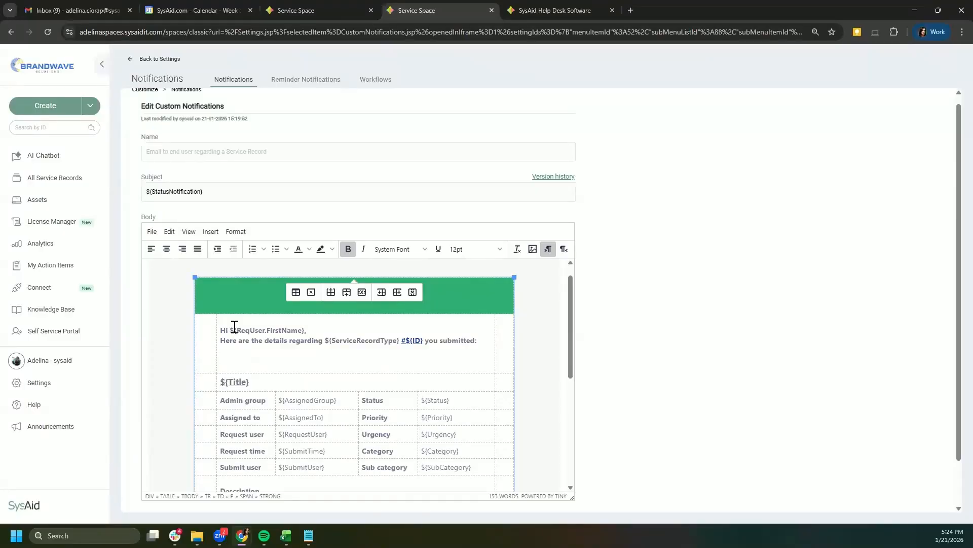
Step: Insert the ${Urgency} tag with the label 'Urgency: ' before it, then start another line
type("${")
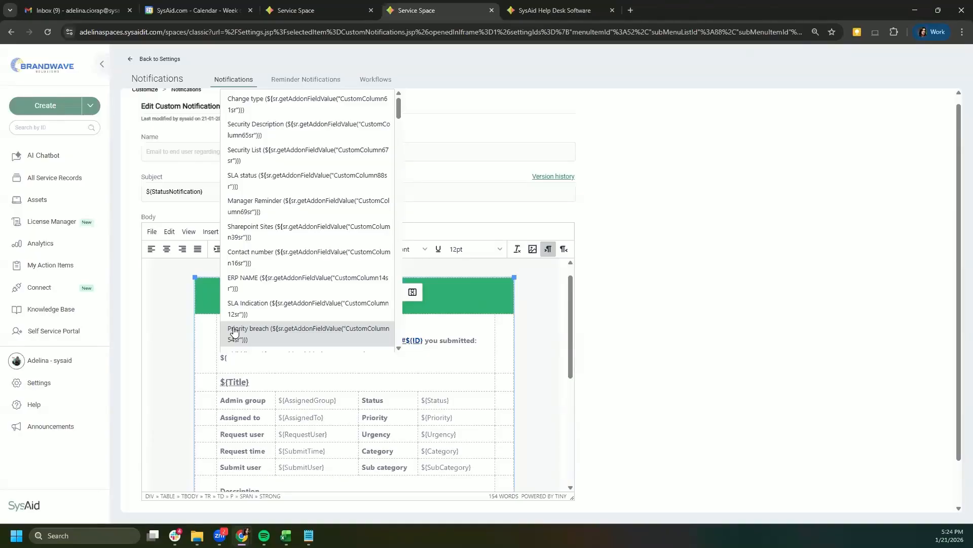
scroll(278, 213, "down", 8)
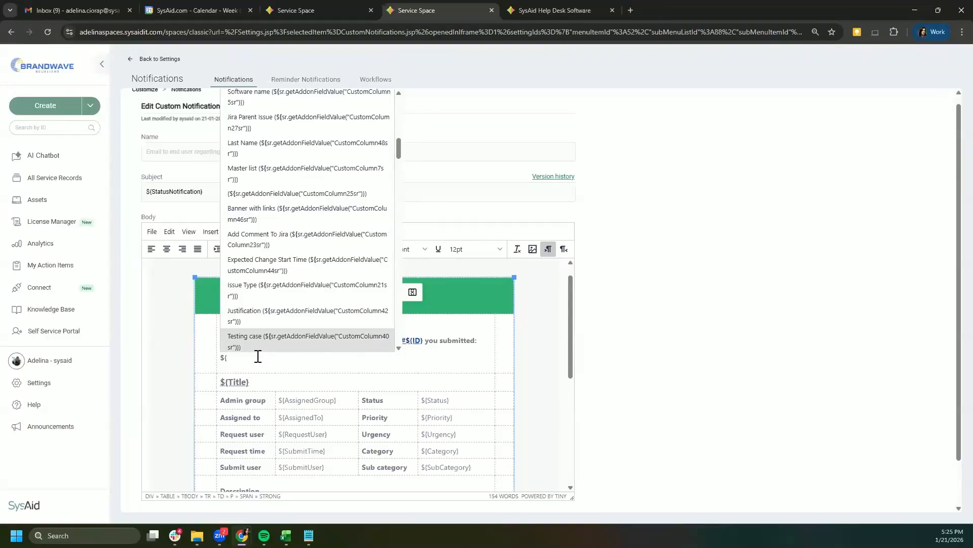
type("urgen")
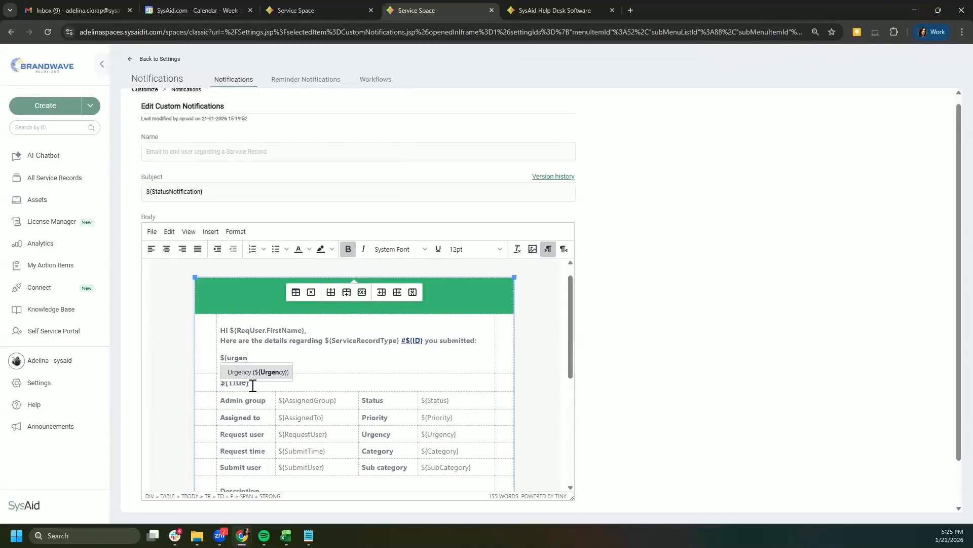
left_click(253, 372)
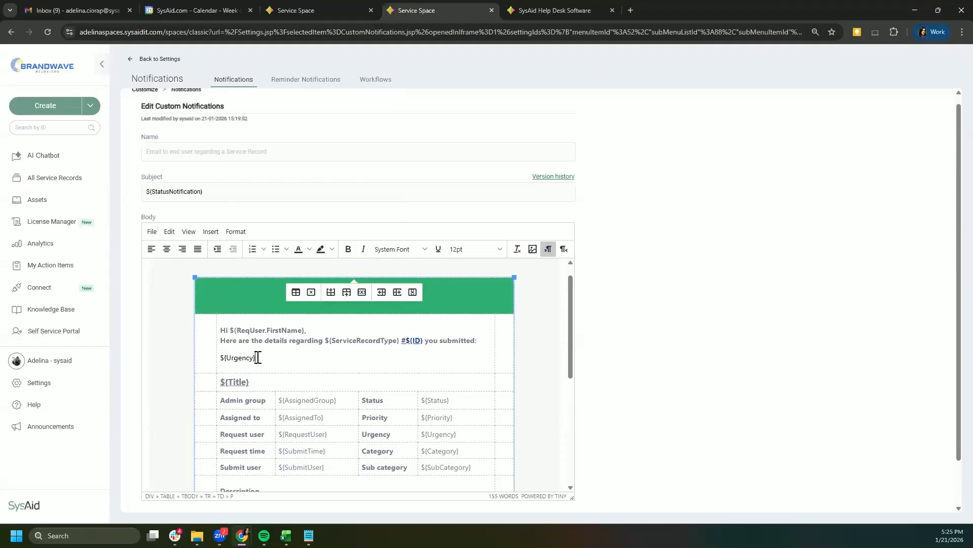
left_click_drag(217, 357, 254, 360)
left_click(223, 358)
type("Urgency:")
key("Return")
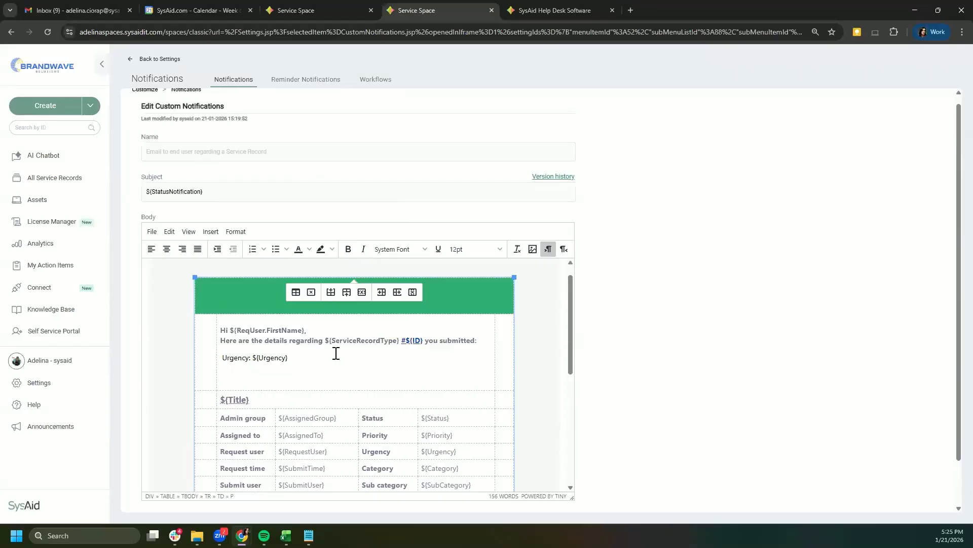
Step: Add a 'Company: ${Company}' line below Urgency and bring up the Custom Notification Form docs
type("${")
scroll(318, 301, "down", 6)
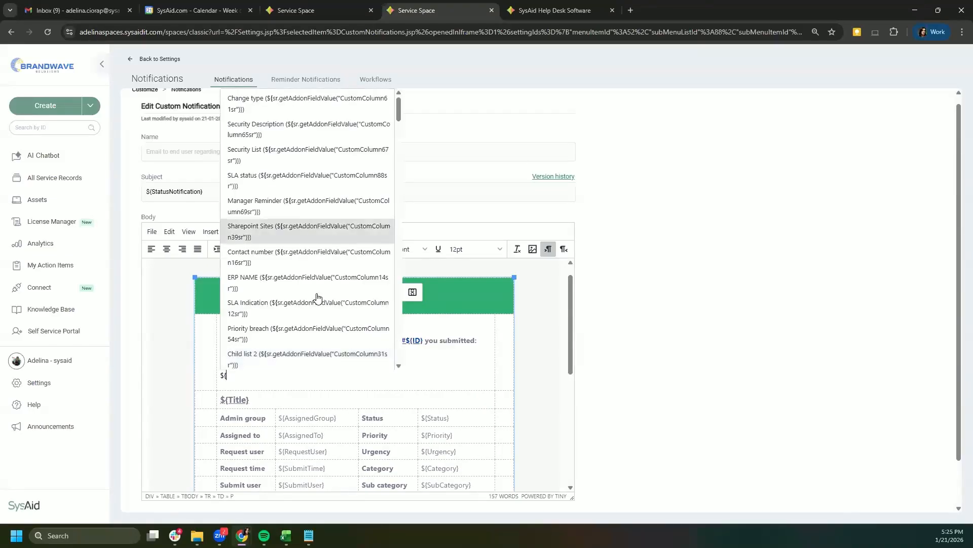
scroll(317, 301, "down", 8)
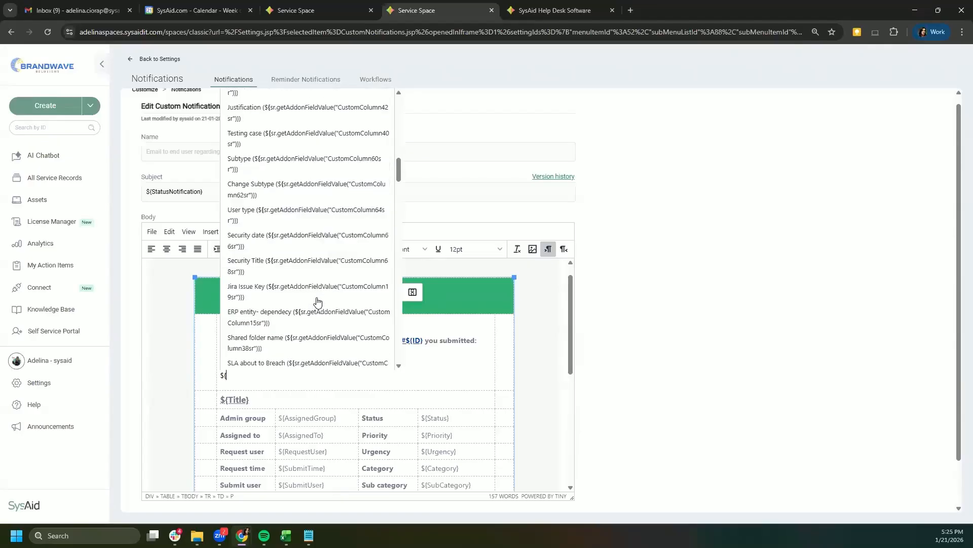
scroll(317, 301, "down", 10)
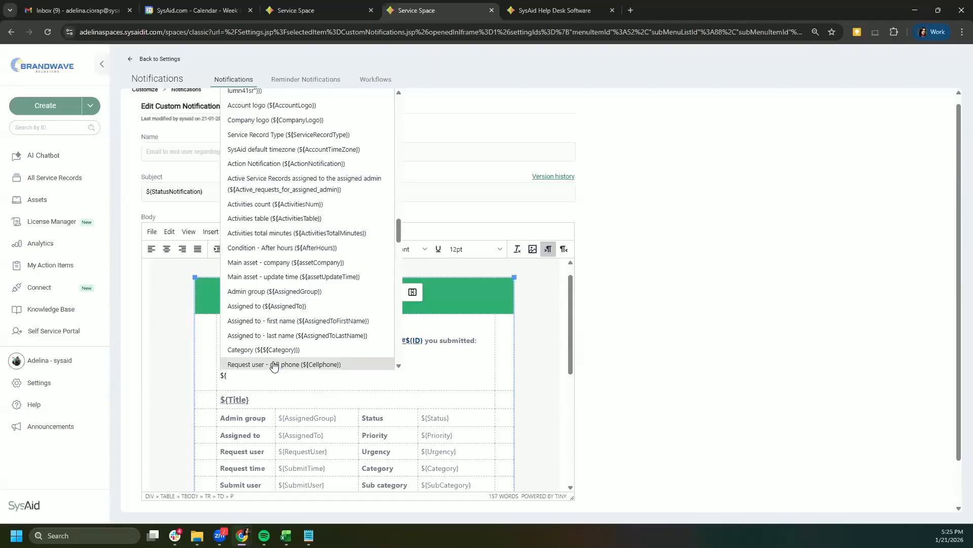
scroll(273, 363, "down", 3)
left_click(269, 256)
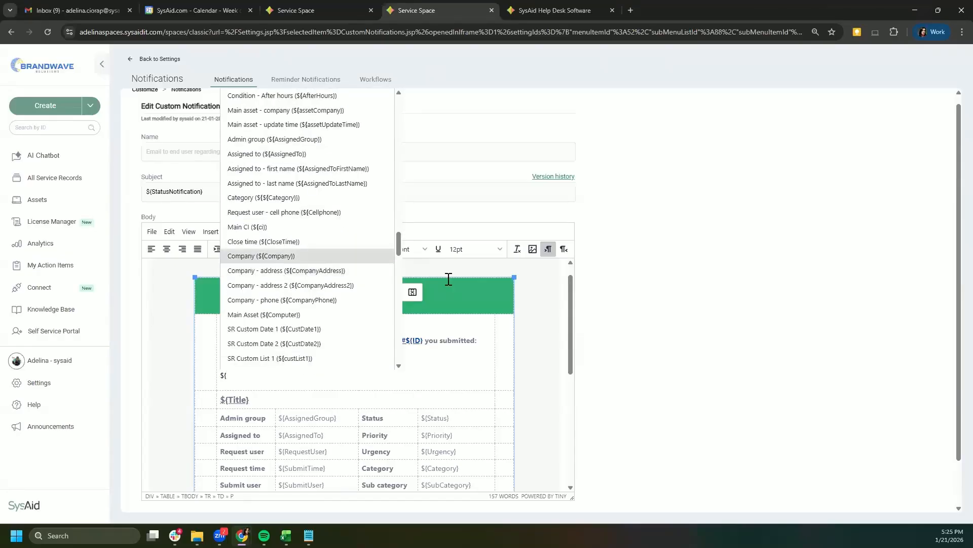
left_click(222, 374)
type("Company")
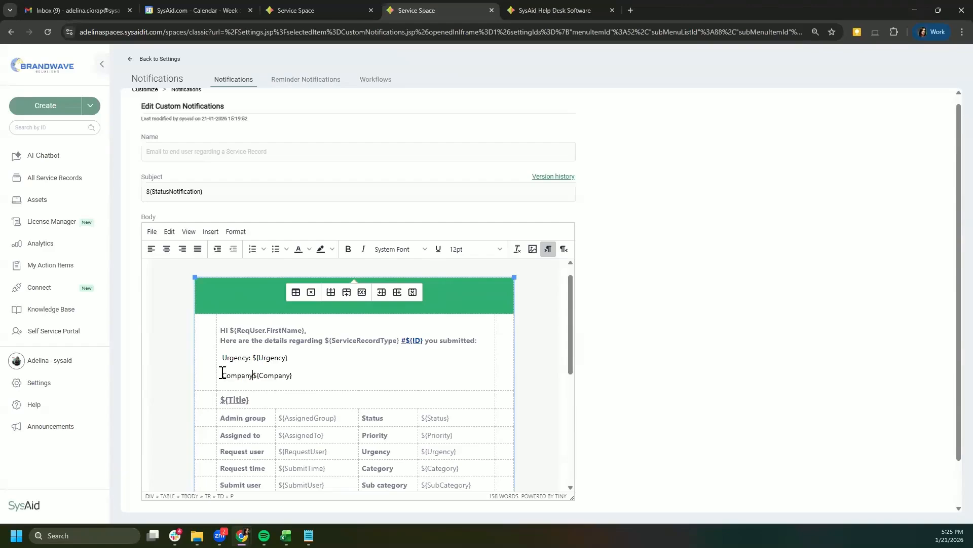
type(":")
left_click_drag(150, 191, 142, 197)
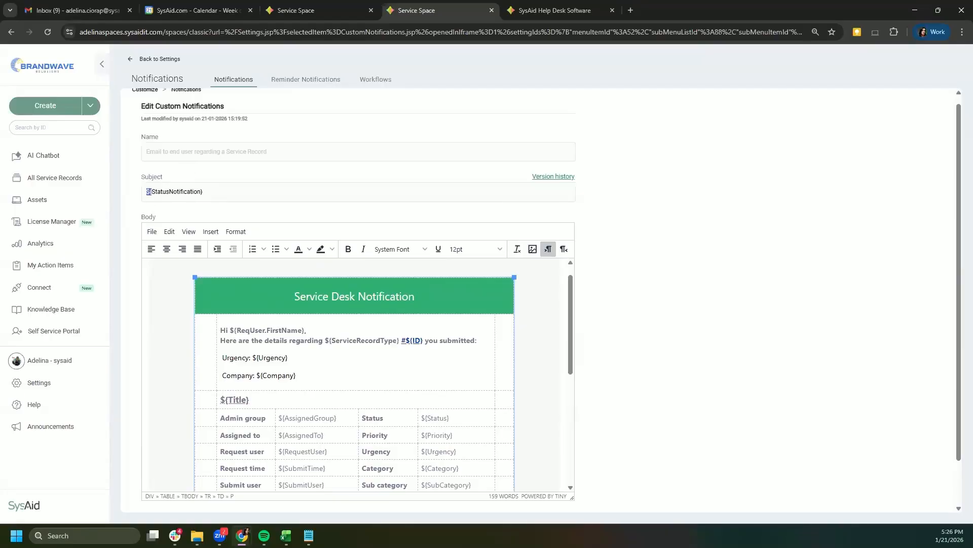
left_click_drag(680, 107, 661, 13)
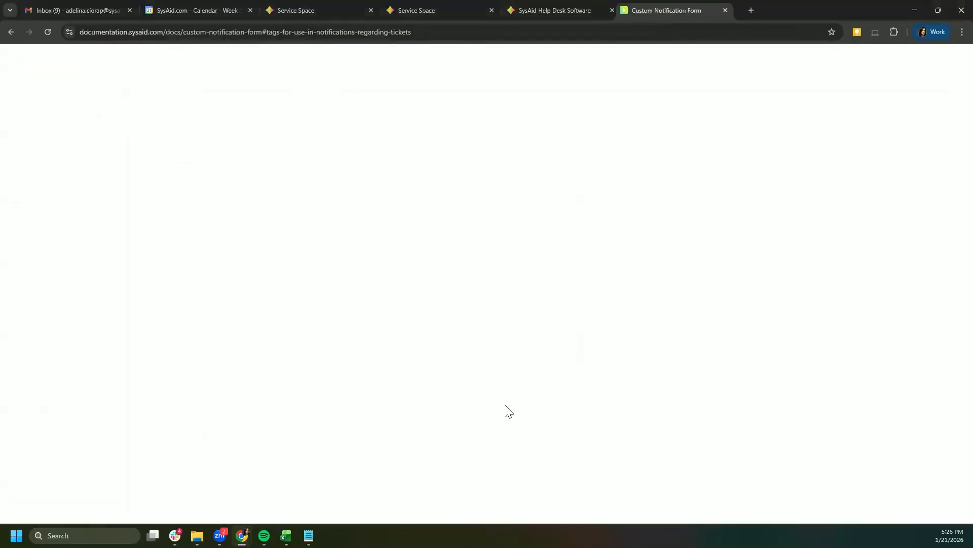
Step: Read the docs' survey-insertion steps and ticket tags table, then switch back to the editor
scroll(387, 228, "up", 15)
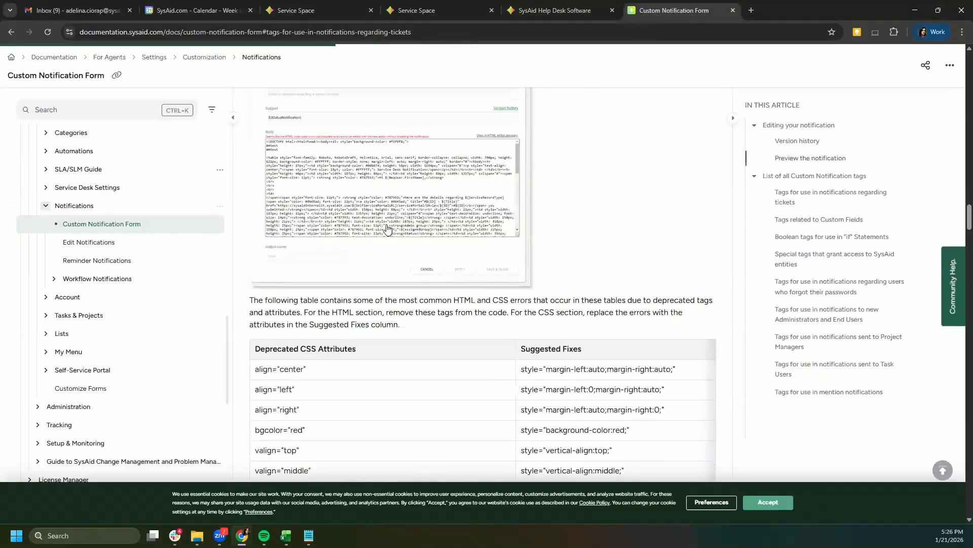
scroll(387, 228, "up", 15)
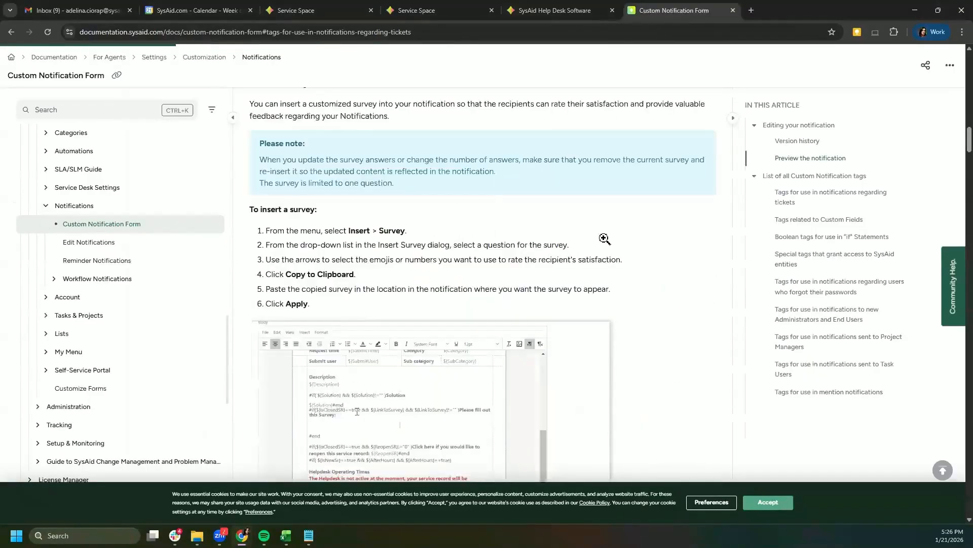
scroll(604, 238, "down", 20)
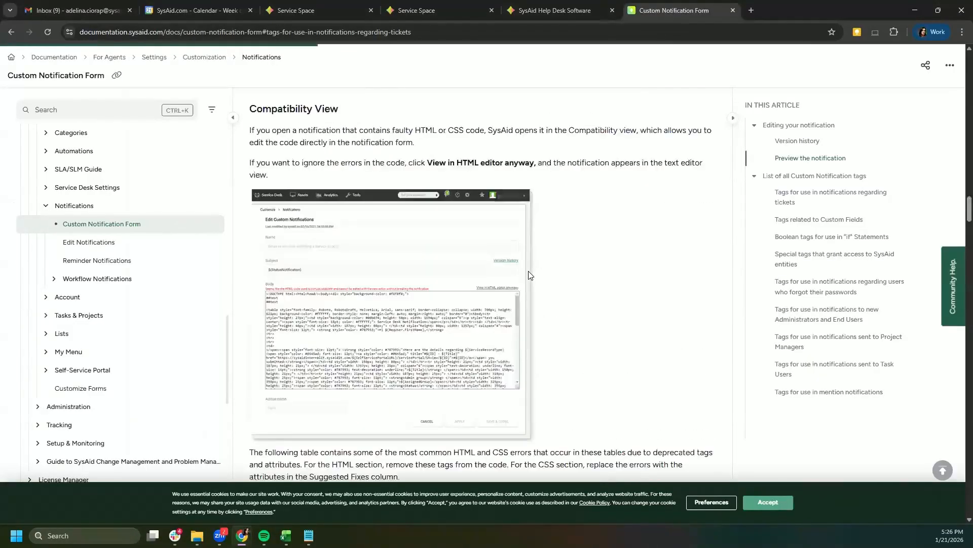
scroll(528, 273, "down", 20)
scroll(523, 270, "up", 7)
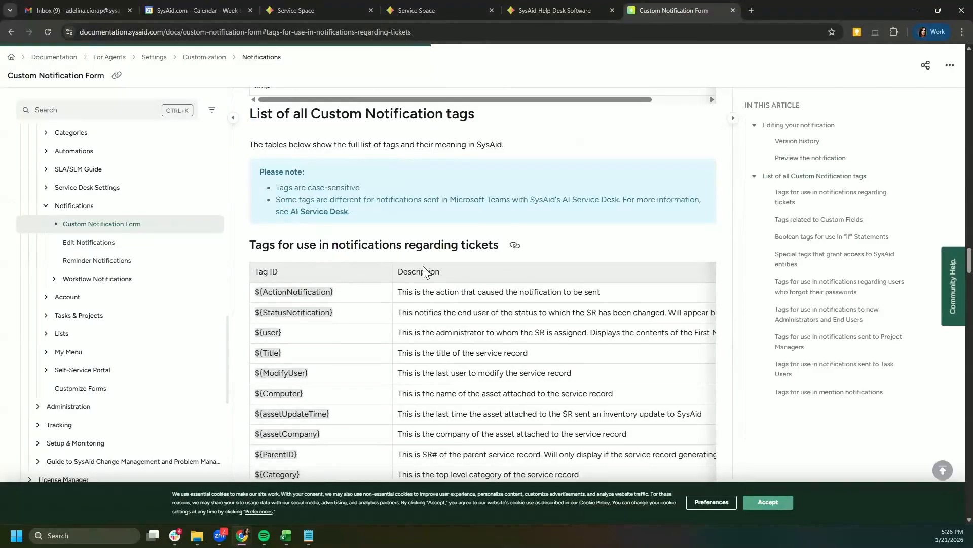
scroll(419, 272, "down", 12)
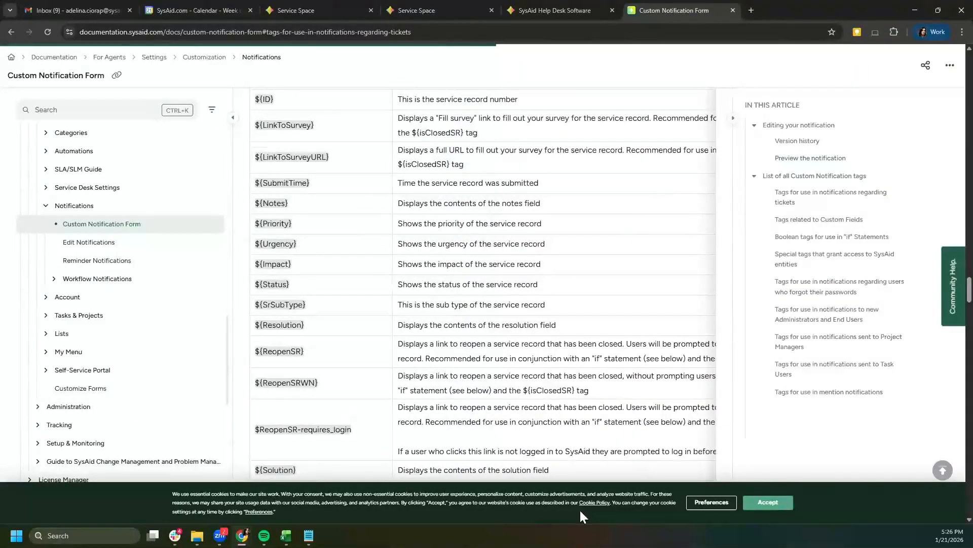
scroll(460, 337, "down", 3)
scroll(396, 331, "up", 1)
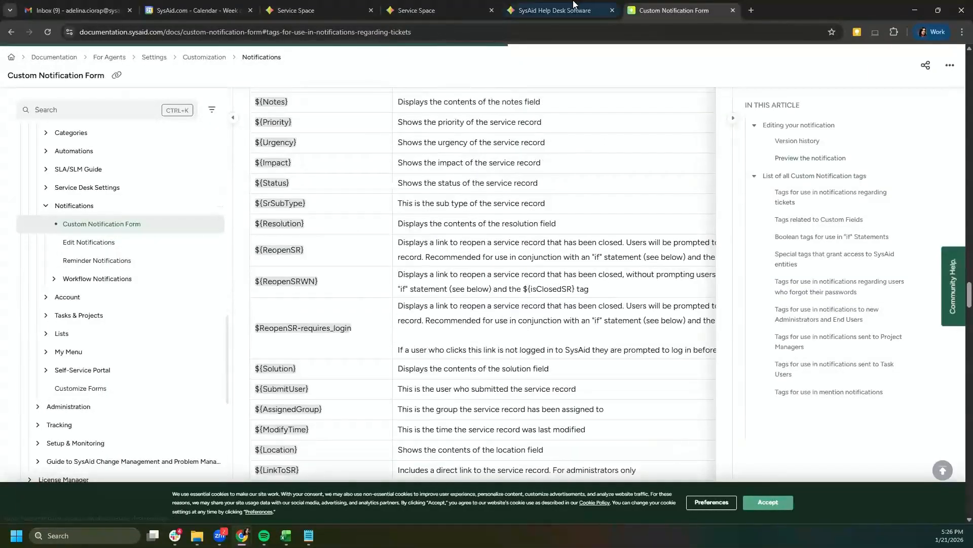
left_click(553, 6)
Step: Make a blank line above the Description heading and type '${no' to call up notes tags
left_click(477, 10)
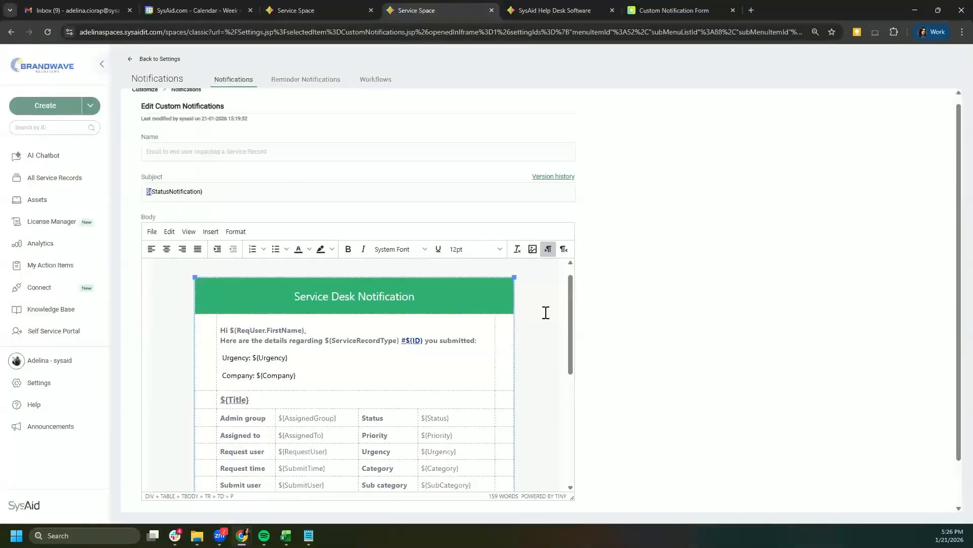
scroll(572, 355, "down", 3)
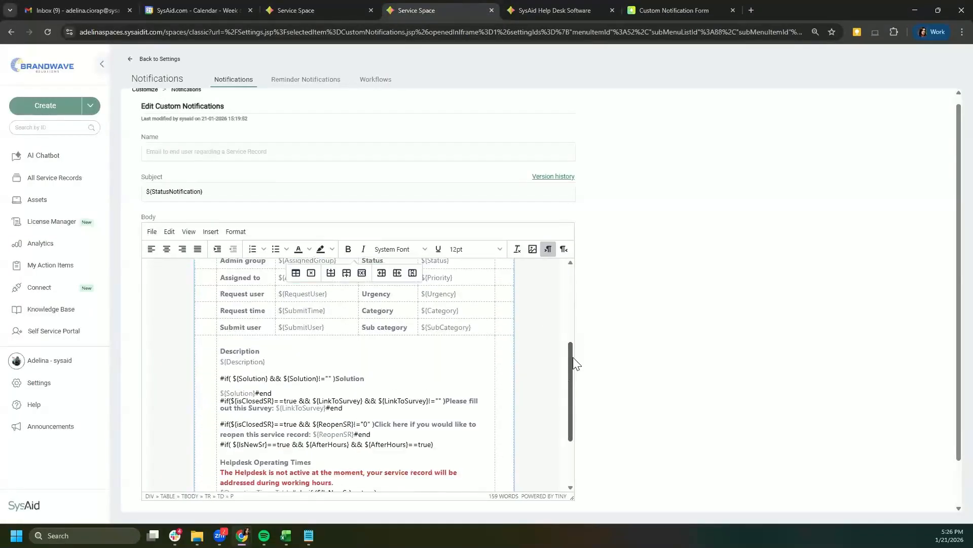
scroll(574, 294, "up", 3)
scroll(451, 371, "up", 2)
scroll(365, 365, "down", 5)
scroll(262, 304, "up", 1)
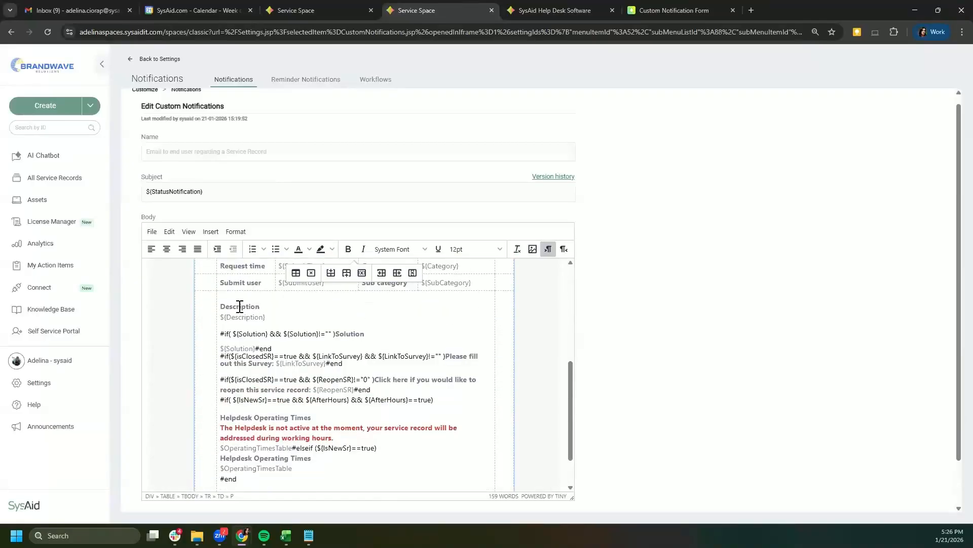
left_click(223, 304)
left_click(222, 298)
key("Return")
key("Return")
left_click(236, 307)
key("BackSpace")
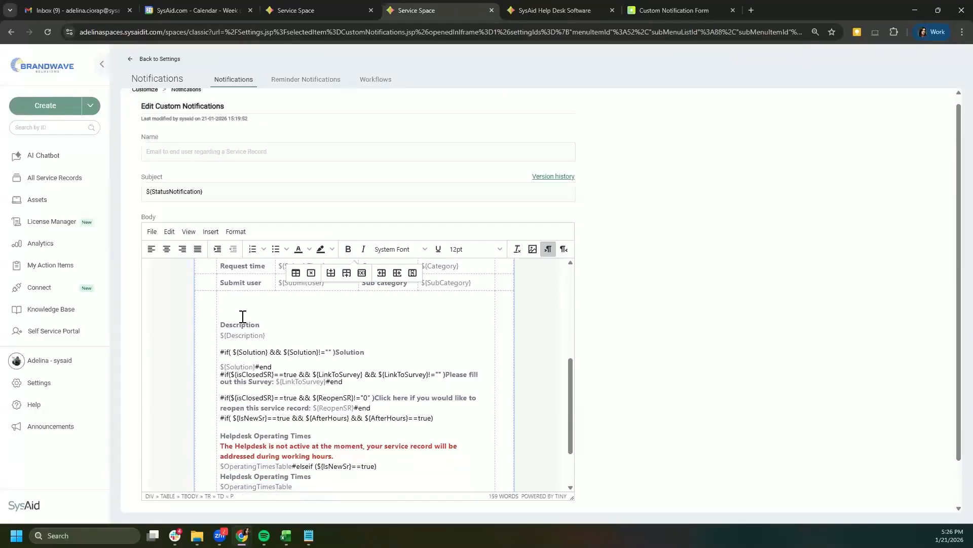
type("${no")
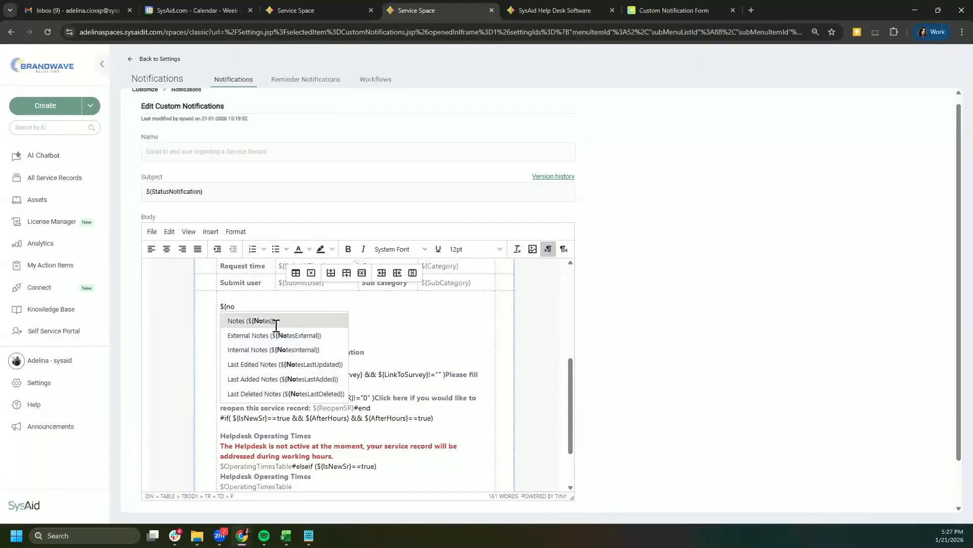
Step: Search the notes tag suggestions (ext, int, note) and insert the Internal Notes variable
left_click(260, 304)
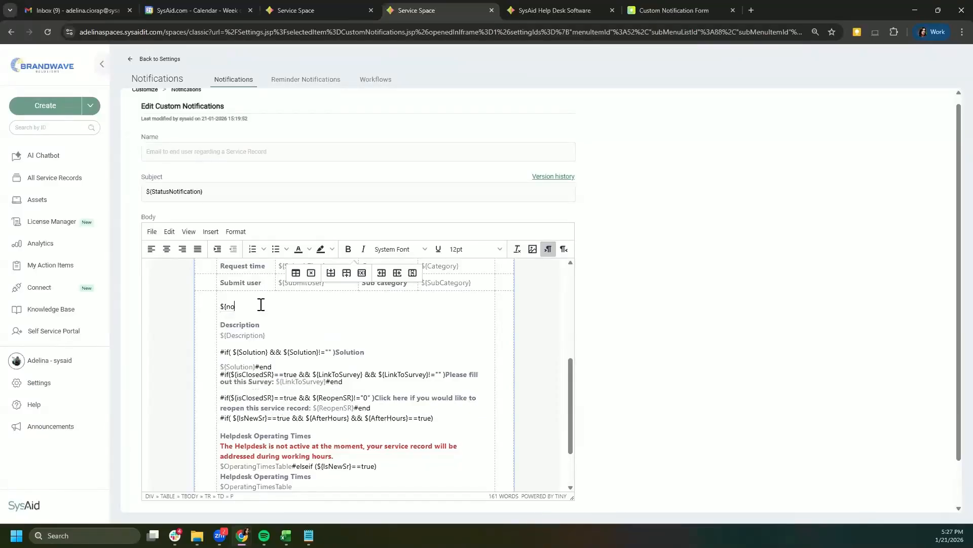
key("BackSpace")
key("BackSpace")
type("ext")
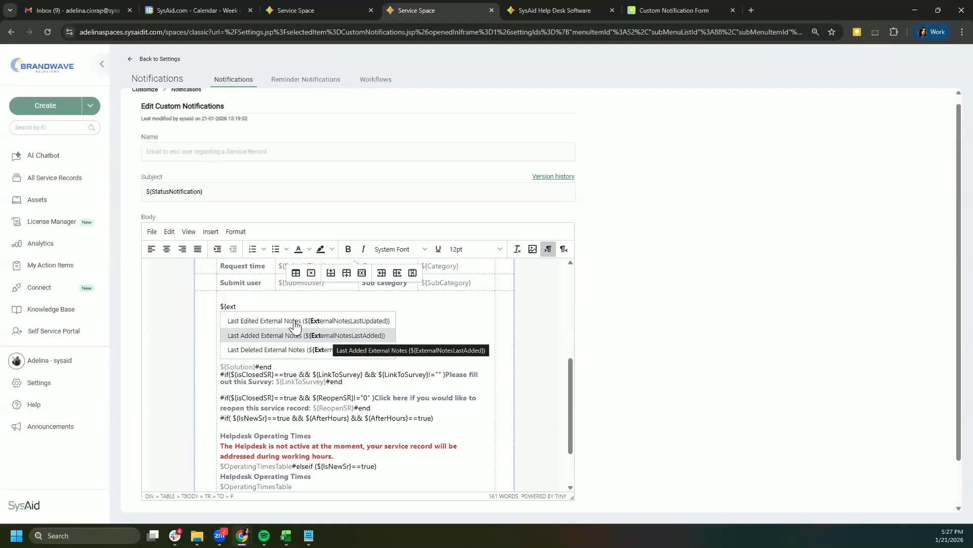
key("BackSpace")
key("BackSpace")
key("BackSpace")
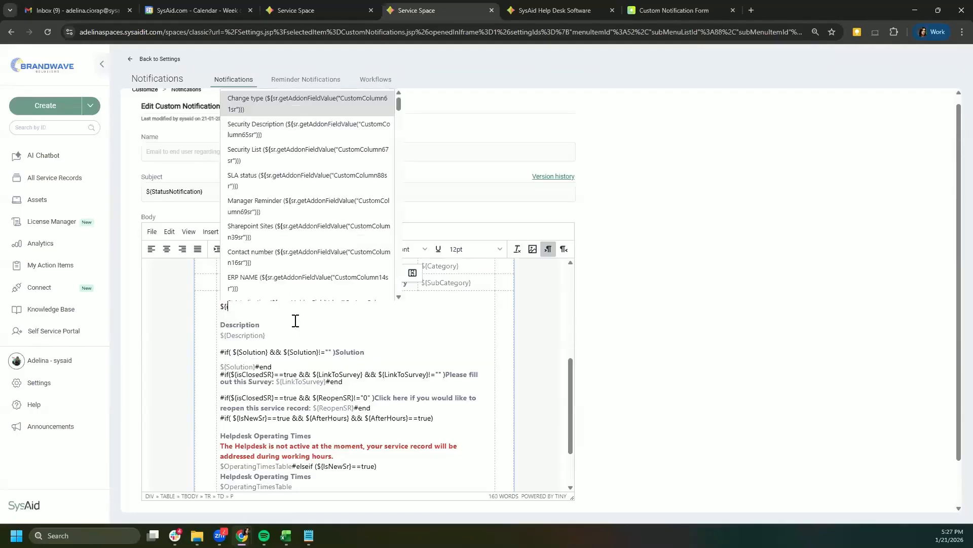
type("I")
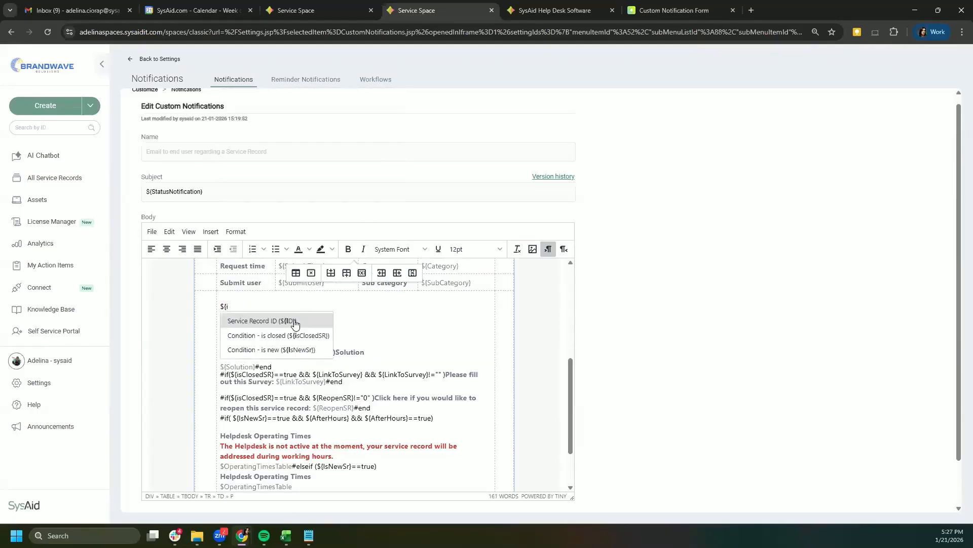
key("BackSpace")
type("int")
key("BackSpace")
key("BackSpace")
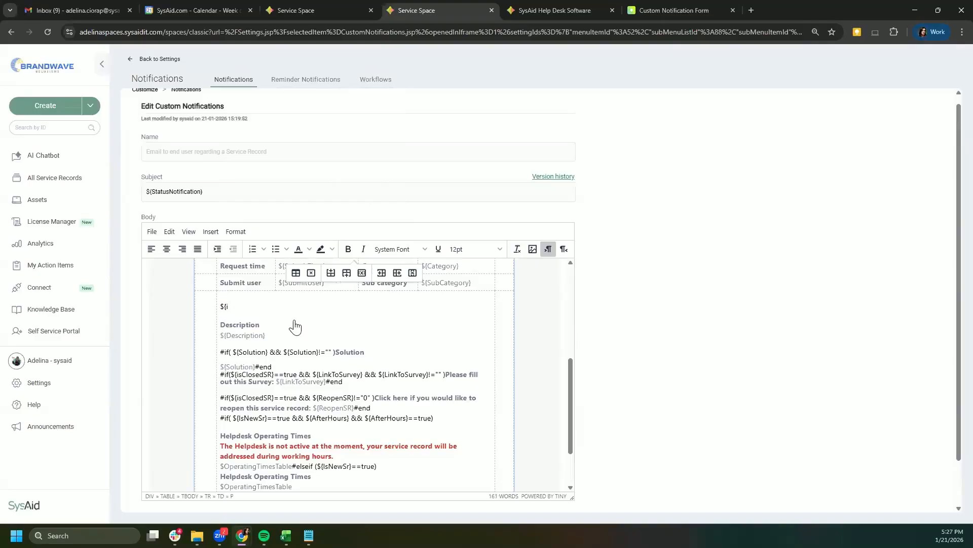
key("BackSpace")
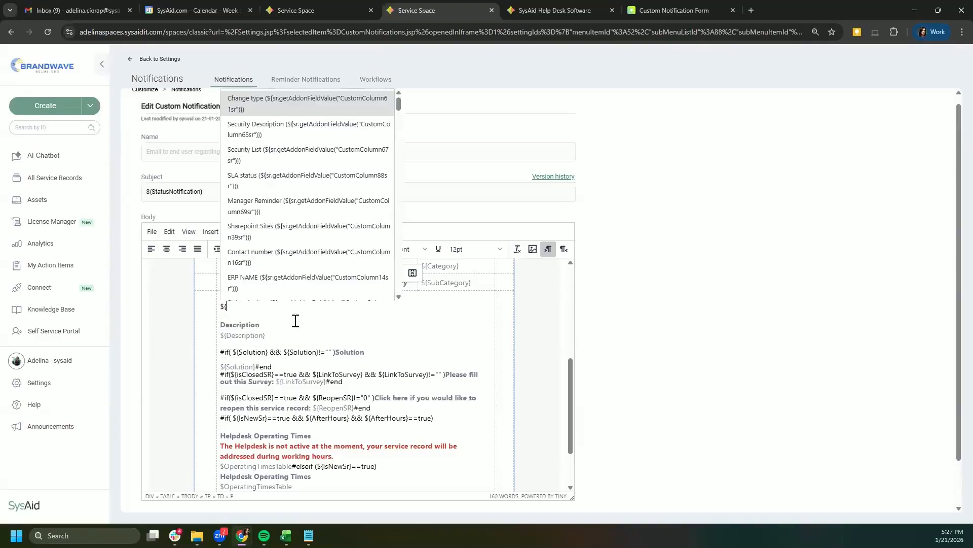
type("note")
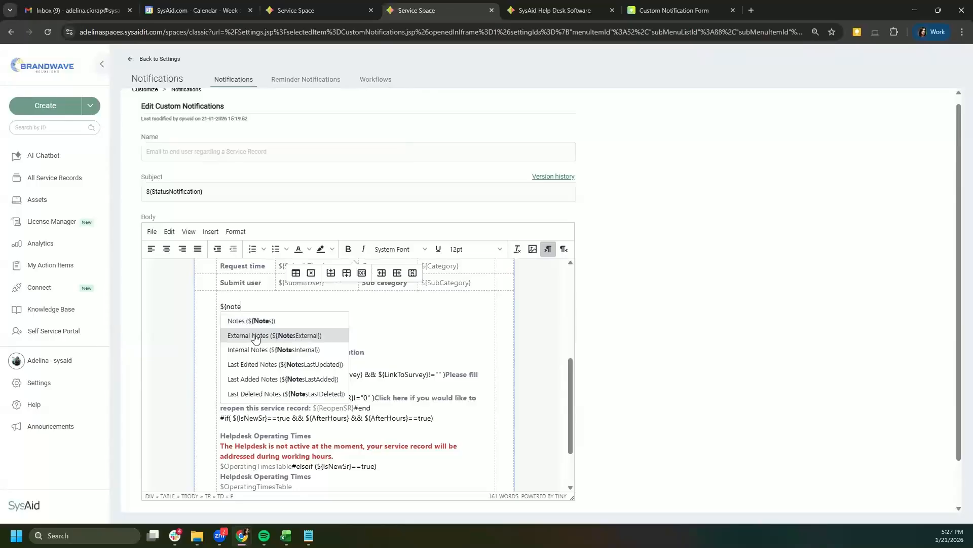
left_click(281, 350)
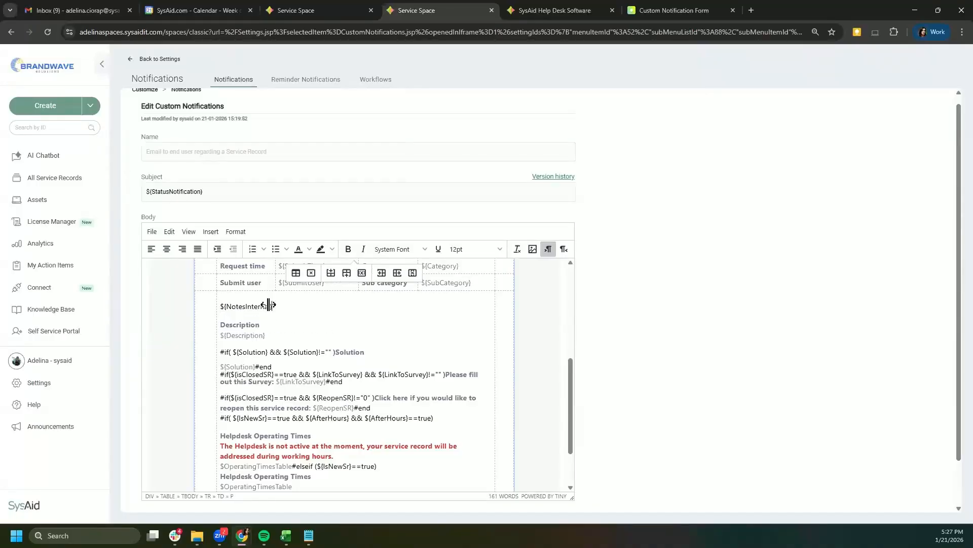
Step: Replace the Internal Notes variable with the Last Added Notes tag ${NotesLastAdded}
left_click(279, 307)
left_click_drag(279, 307, 229, 306)
key("BackSpace")
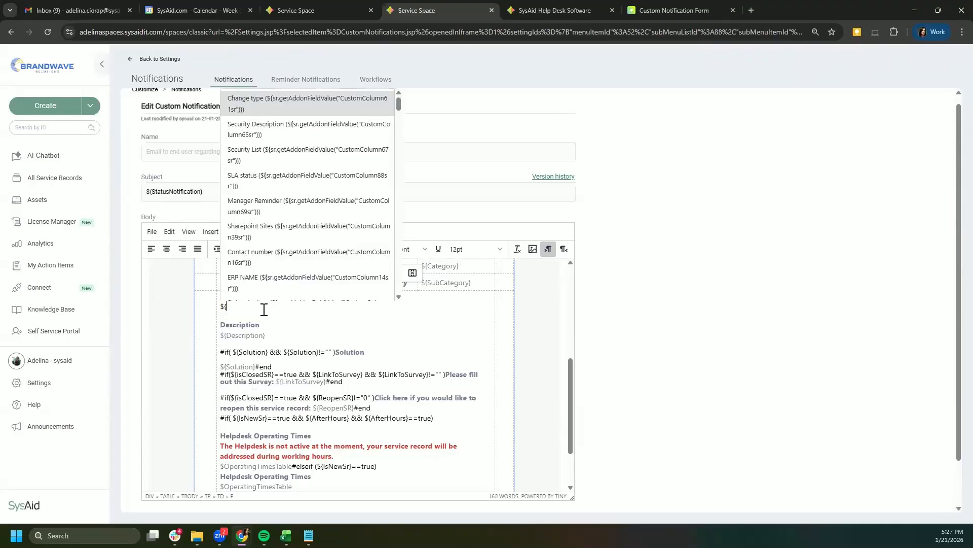
type("note")
left_click(314, 376)
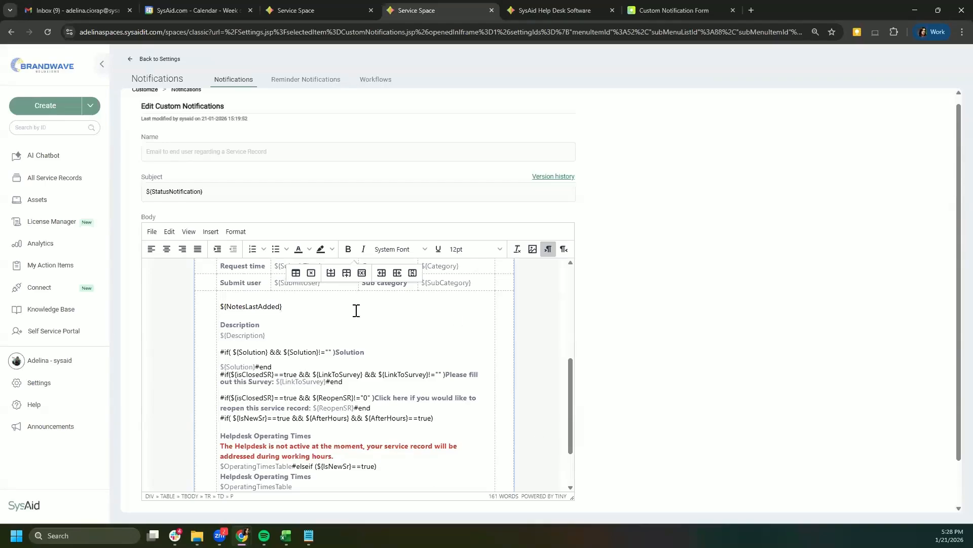
left_click_drag(569, 381, 580, 288)
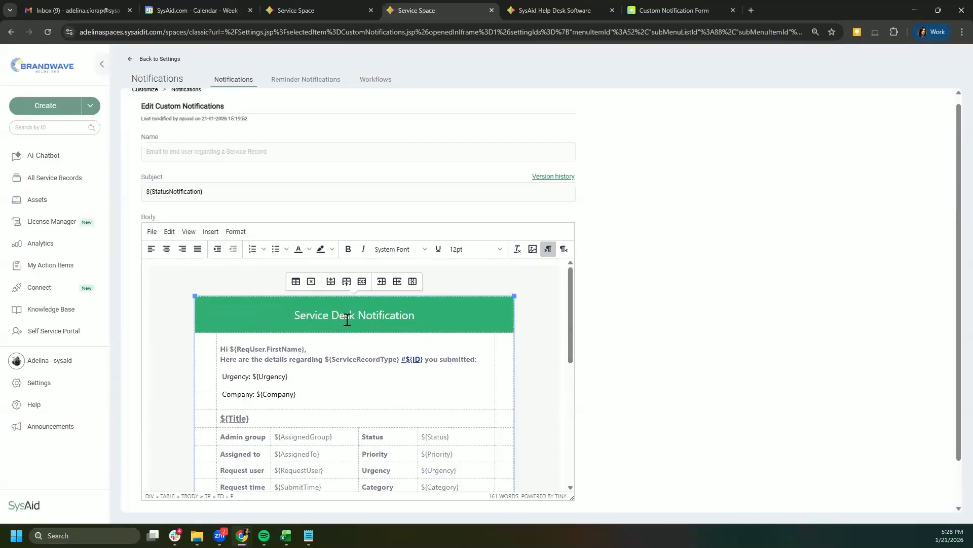
left_click(152, 248)
left_click(153, 231)
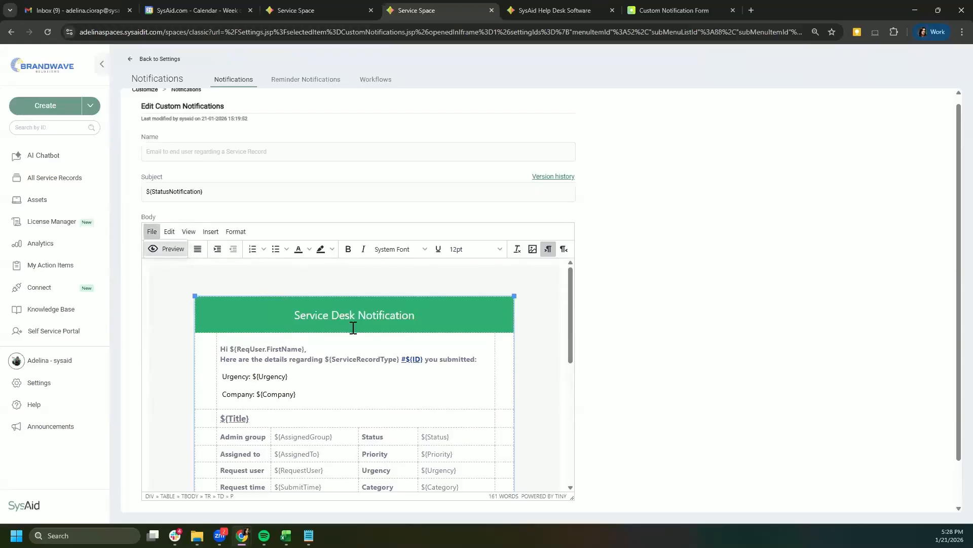
scroll(353, 328, "down", 3)
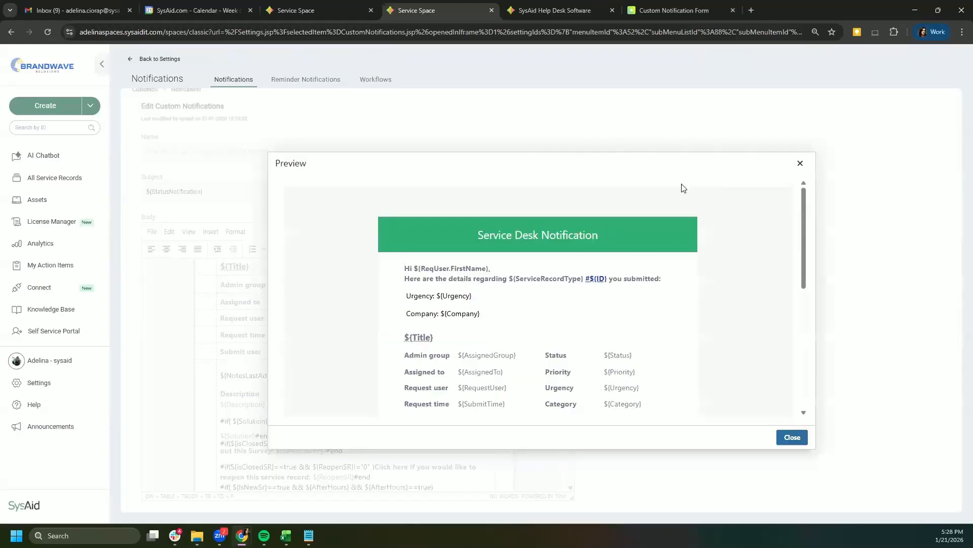
left_click(800, 163)
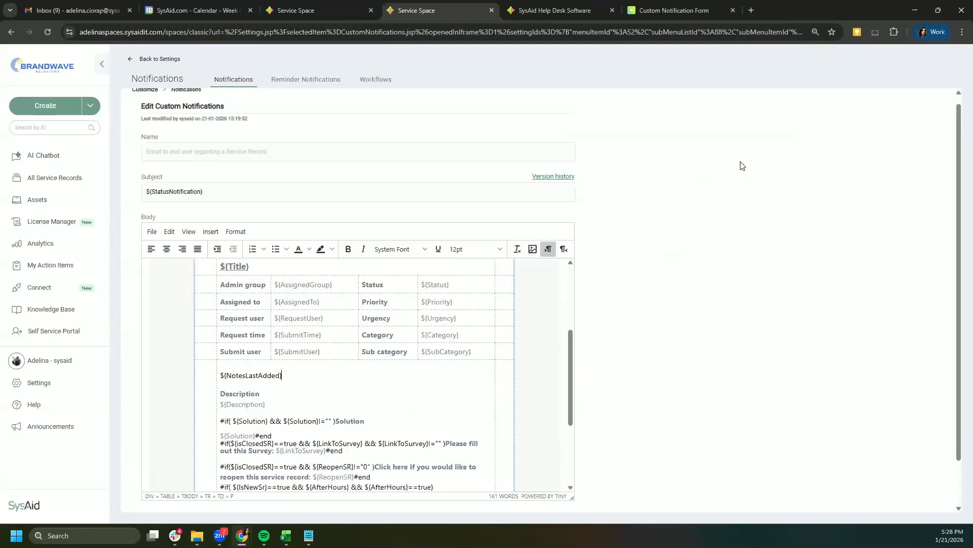
left_click(169, 231)
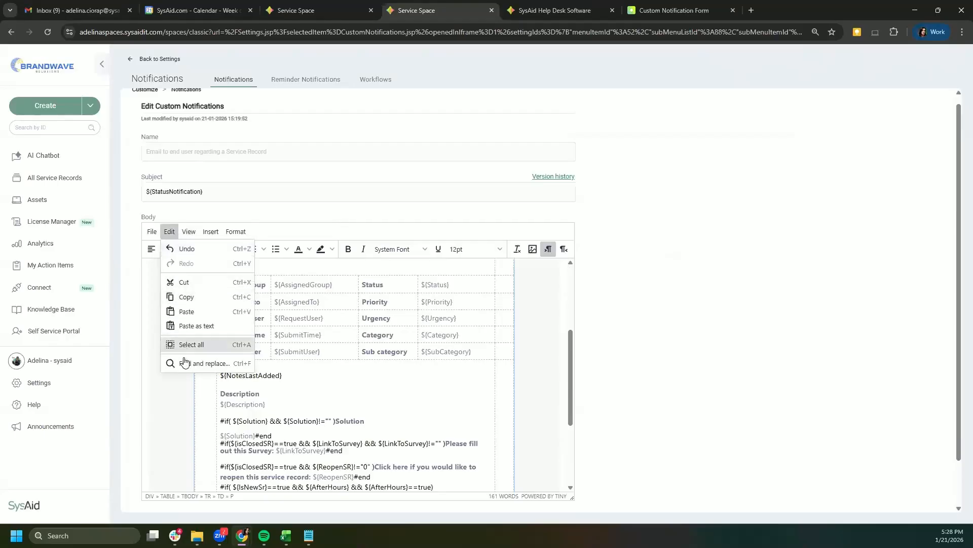
left_click(191, 232)
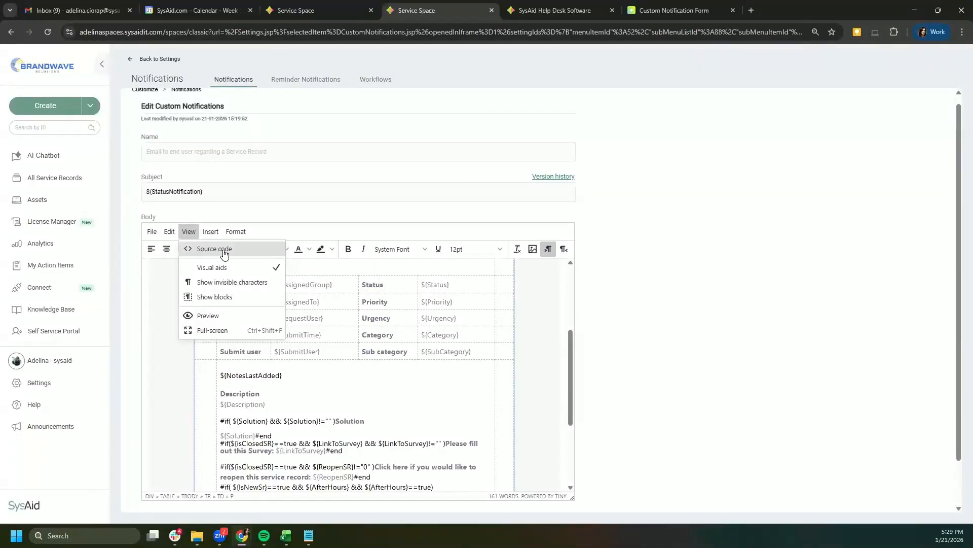
left_click(214, 248)
scroll(515, 255, "down", 1)
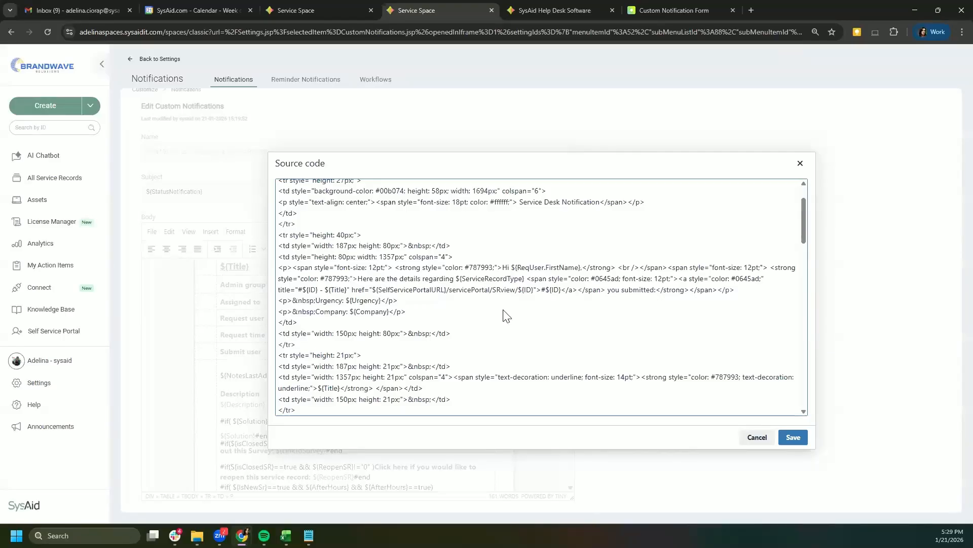
left_click(800, 164)
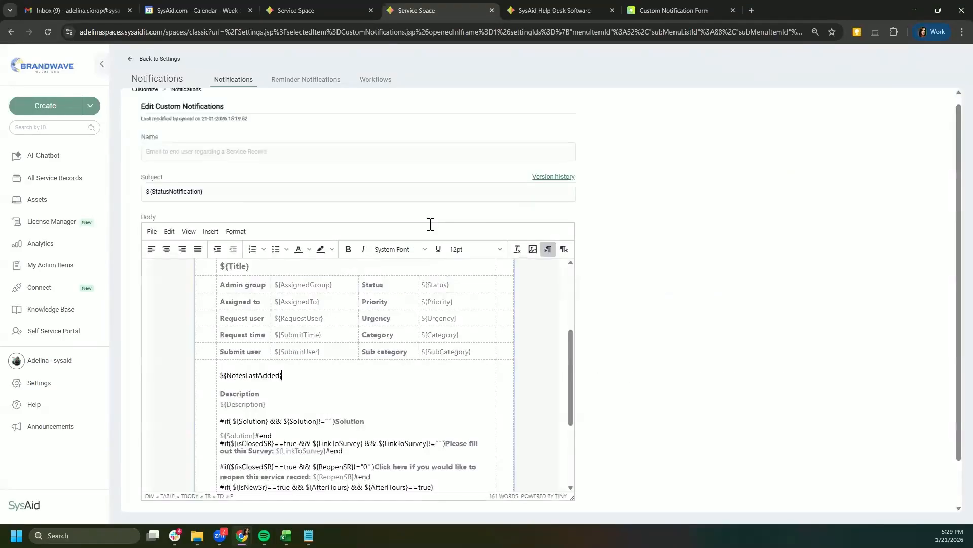
left_click(211, 231)
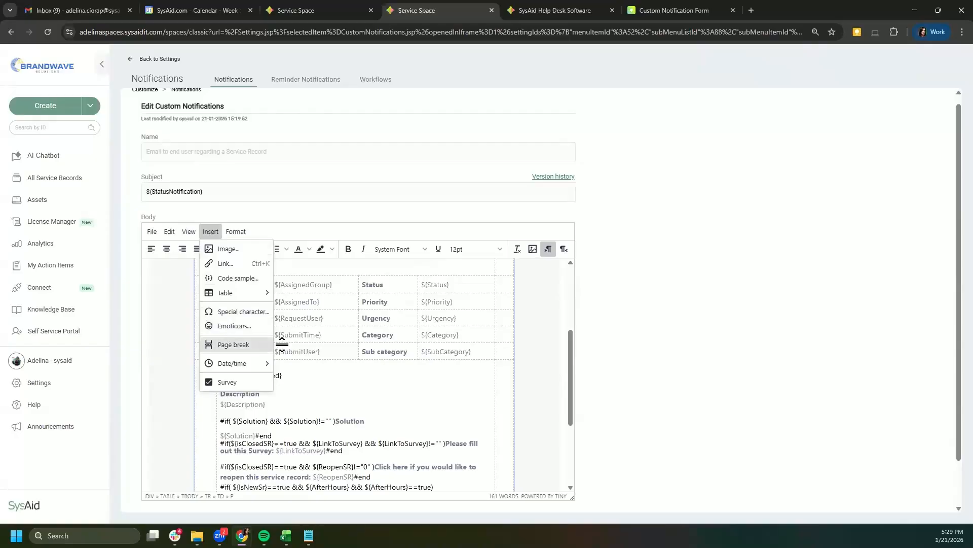
mouse_move(223, 371)
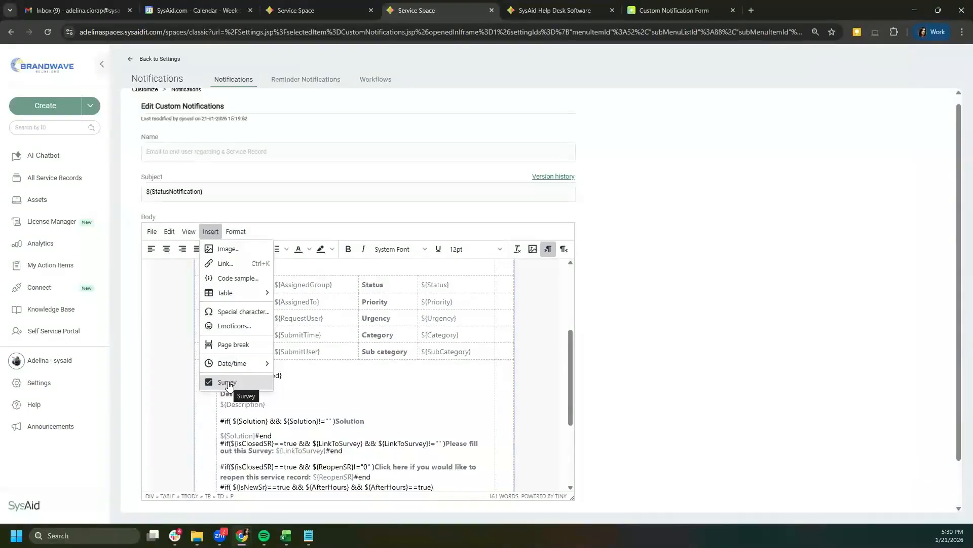
left_click(228, 382)
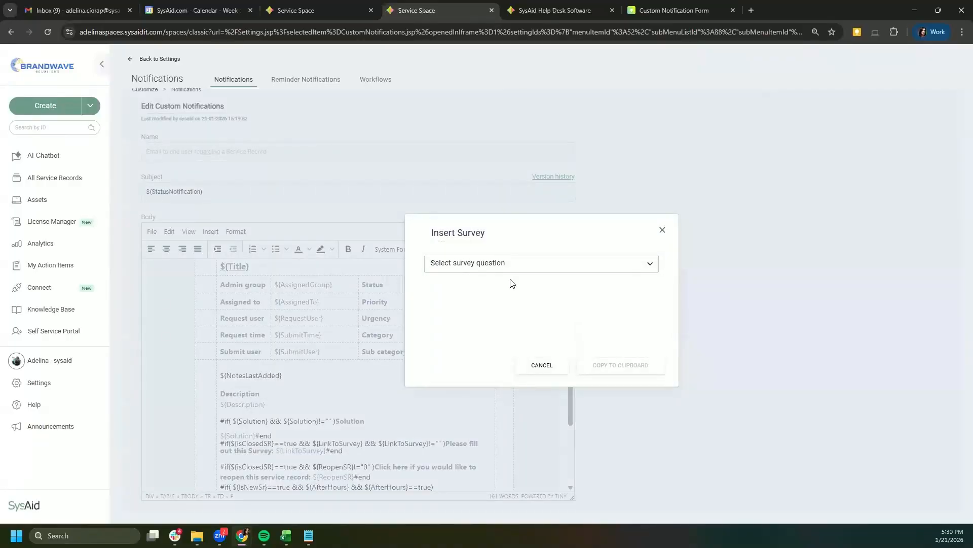
left_click(663, 230)
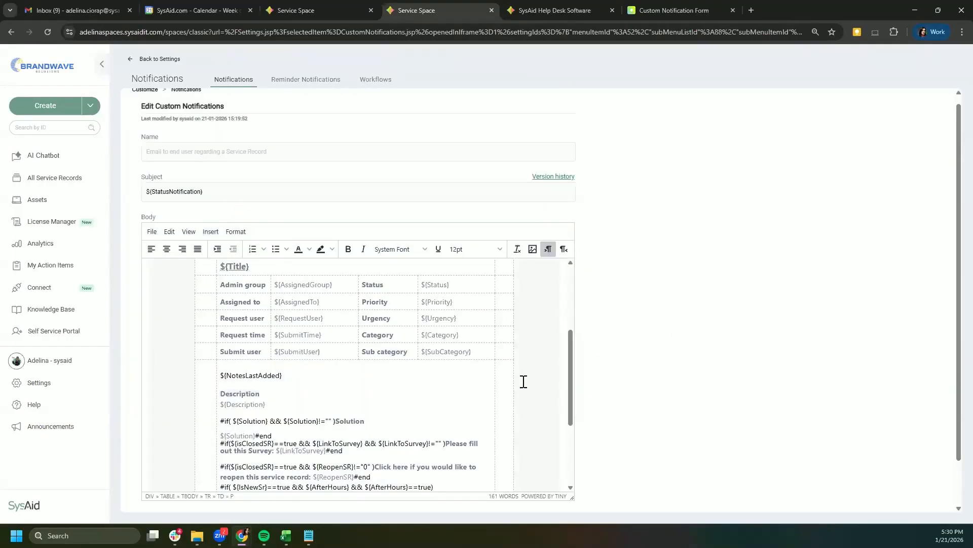
left_click_drag(572, 341, 569, 371)
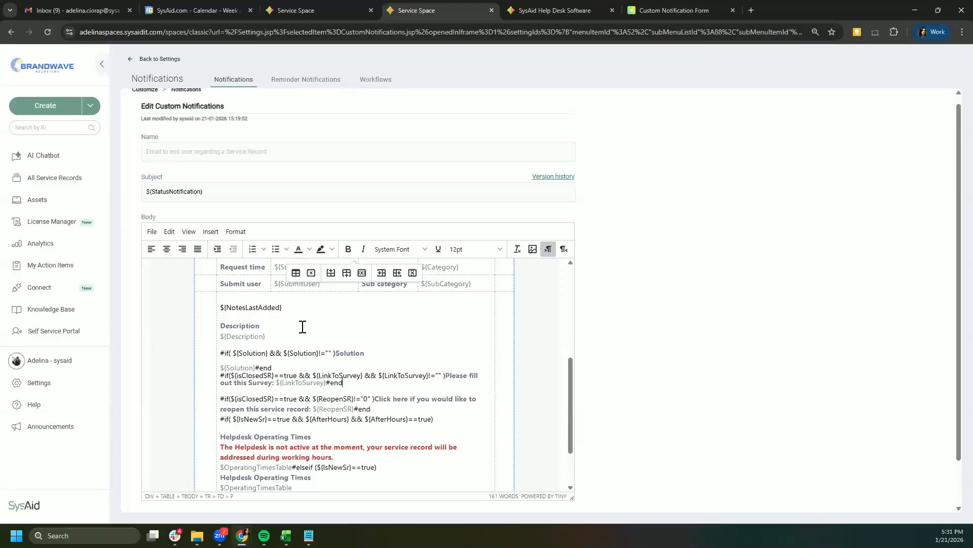
Step: Open the Insert Survey dialog and list its survey questions, including the Digital Services satisfaction question
left_click(210, 232)
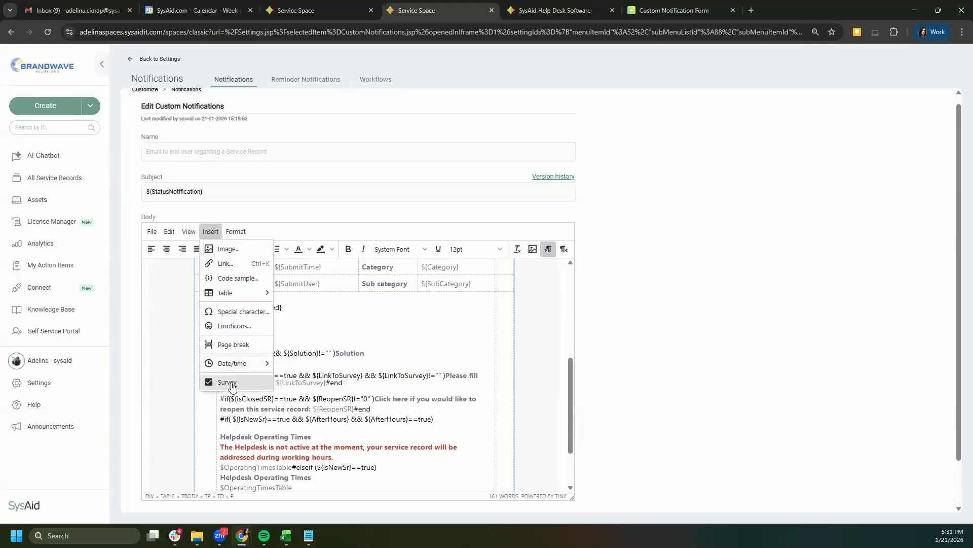
left_click(230, 383)
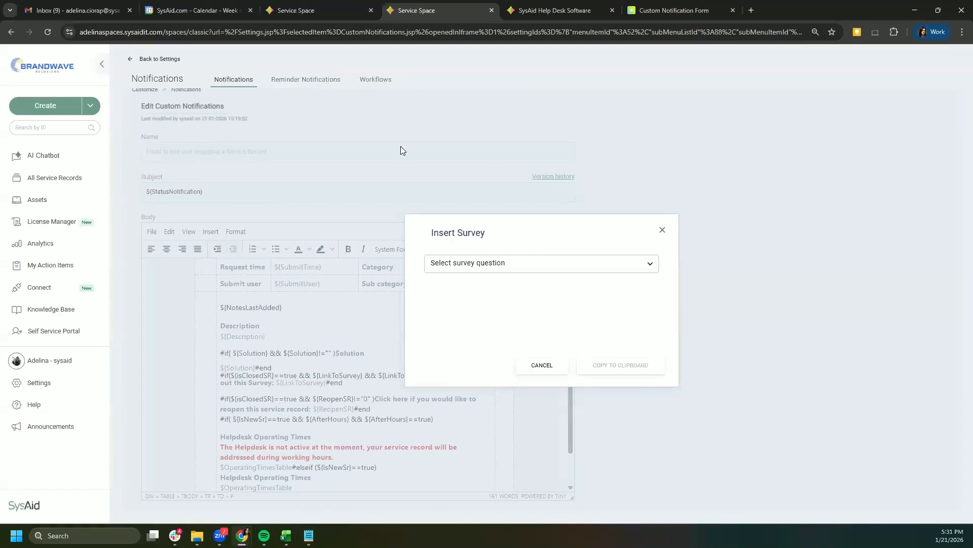
left_click(497, 262)
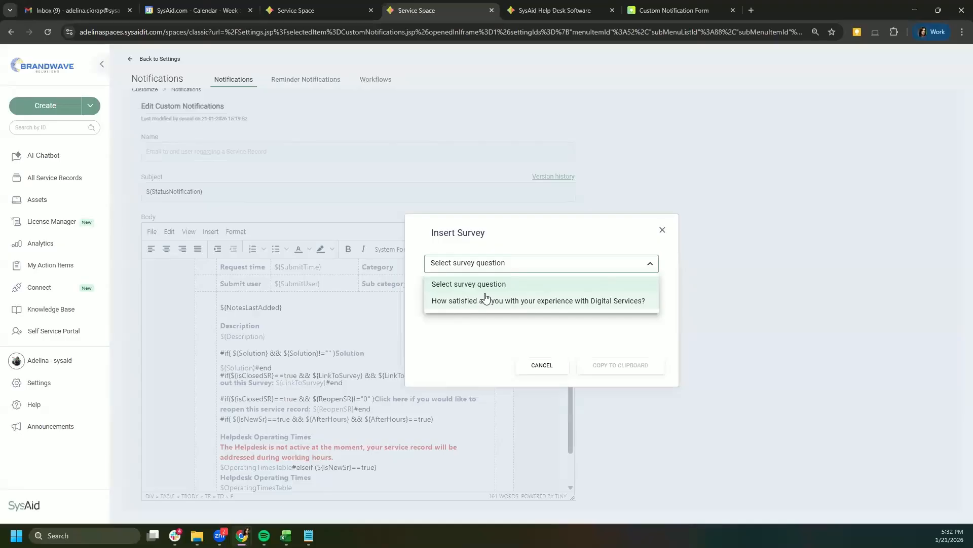
Step: Pick 'How satisfied are you with your experience with Digital Services?' and switch the answer scale from emoji faces to numbers 1–5
left_click(578, 299)
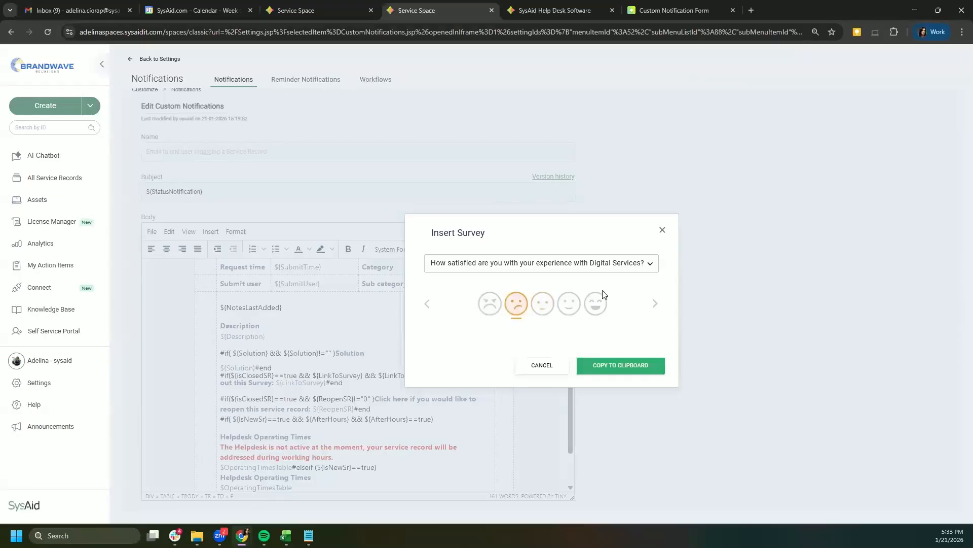
left_click(654, 307)
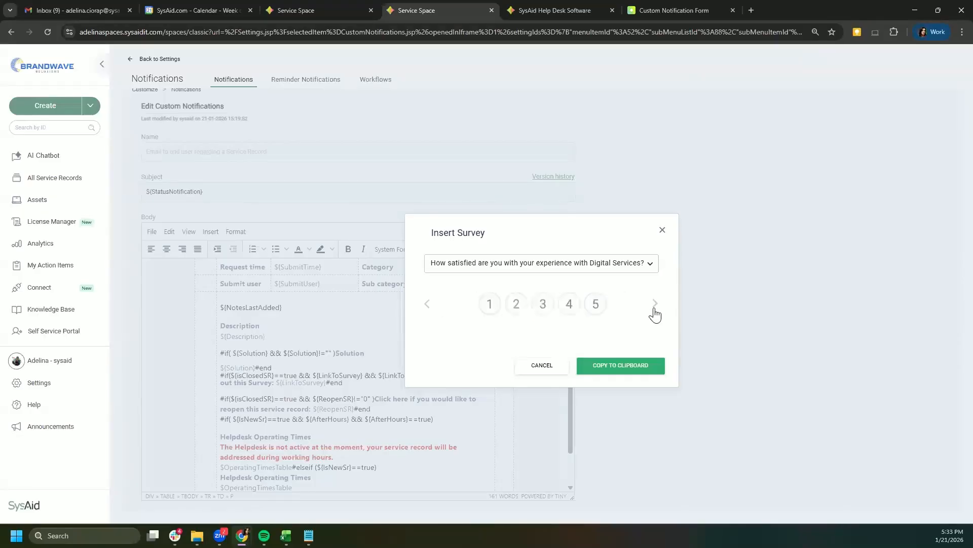
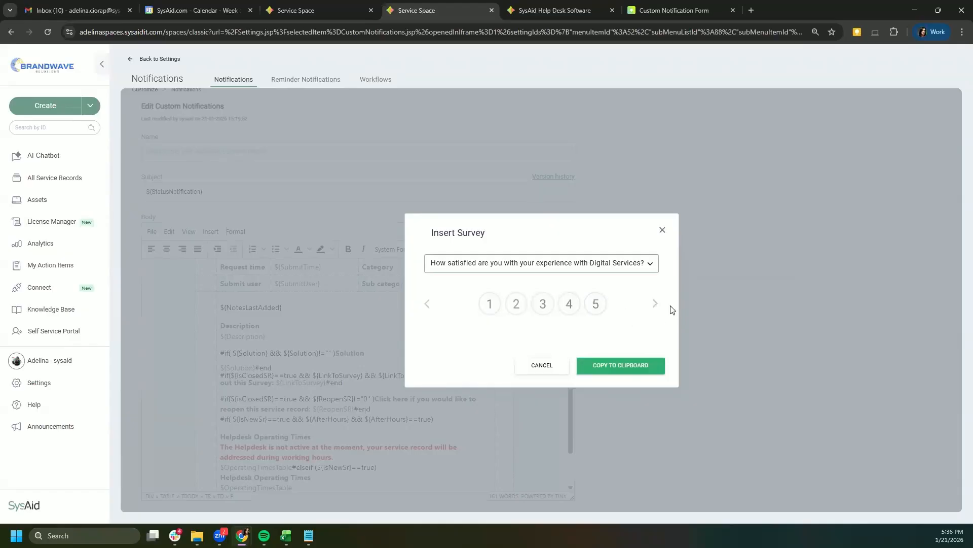
Step: Copy the 1–5 Digital Services satisfaction question to the clipboard and close the Error 401 message
left_click(655, 303)
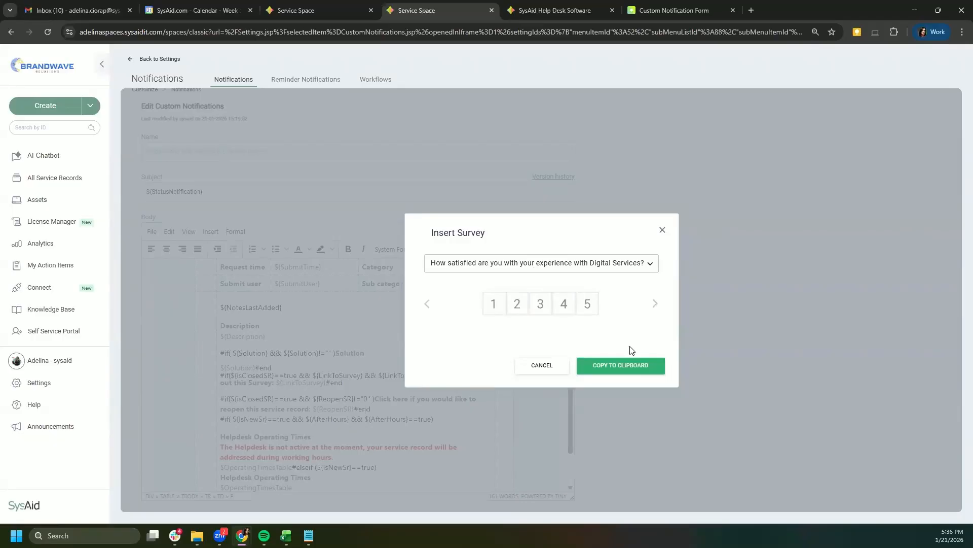
left_click(633, 370)
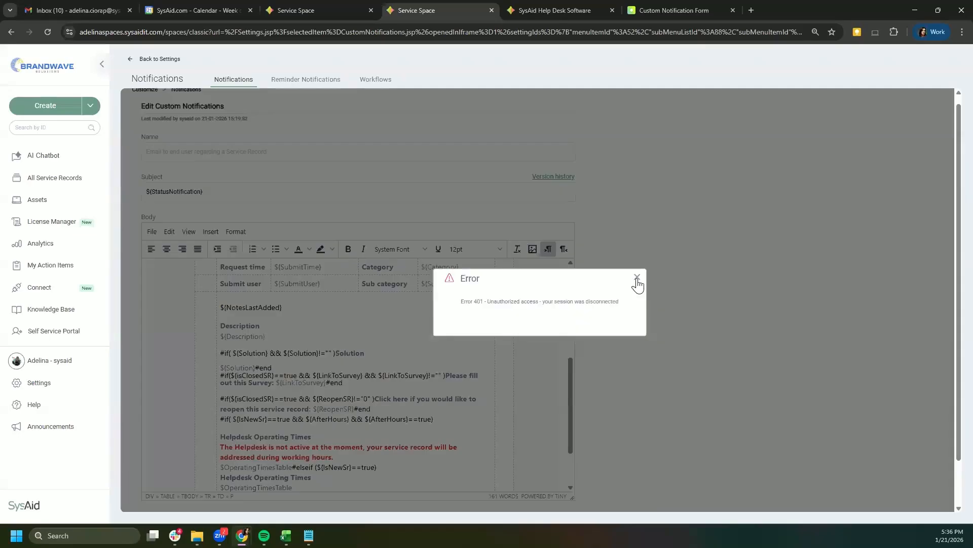
left_click(636, 278)
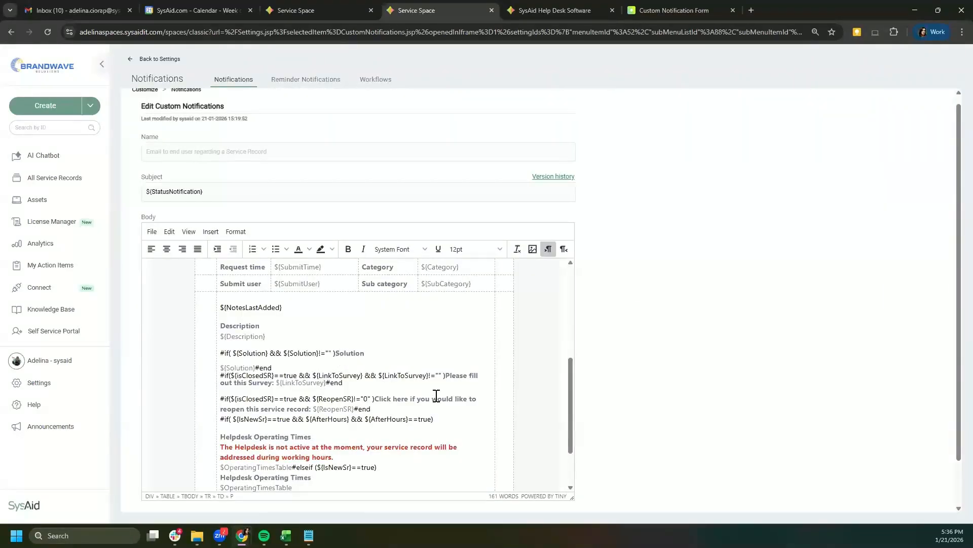
Step: Replace 'Please fill out this Survey: ${LinkToSurvey}' with the pasted survey question table
left_click(446, 376)
left_click_drag(446, 375, 327, 383)
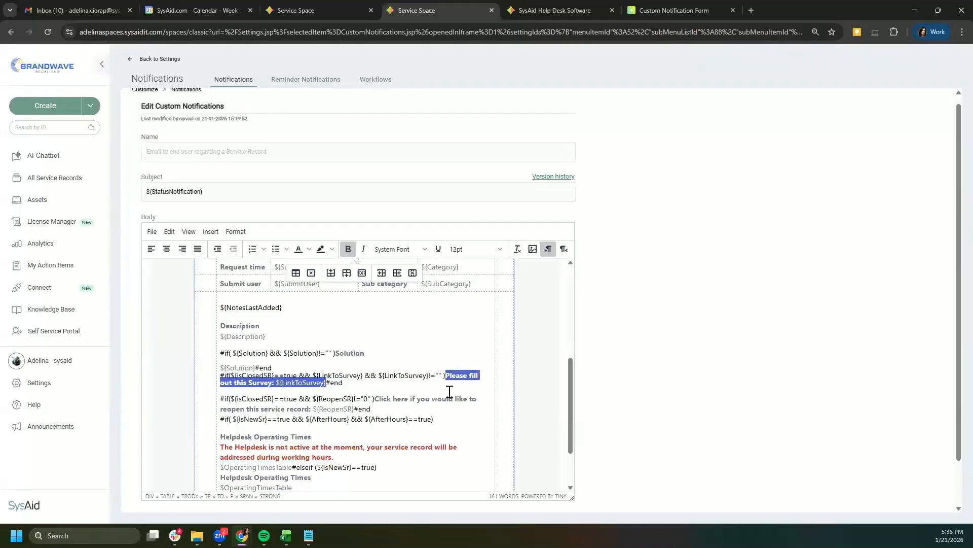
key("Delete")
key("ctrl+v")
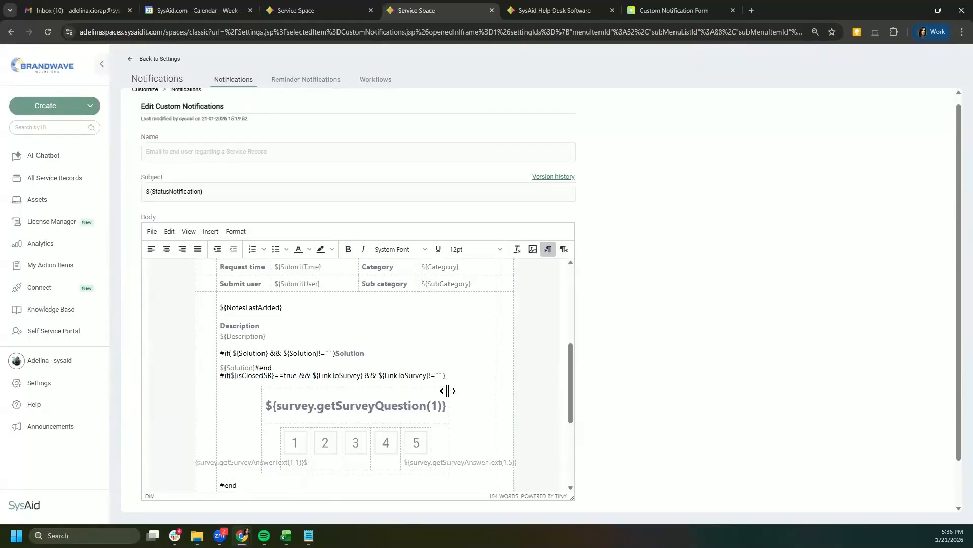
Step: Check the pasted 1–5 rating row in the body and apply the notification changes
scroll(351, 404, "down", 3)
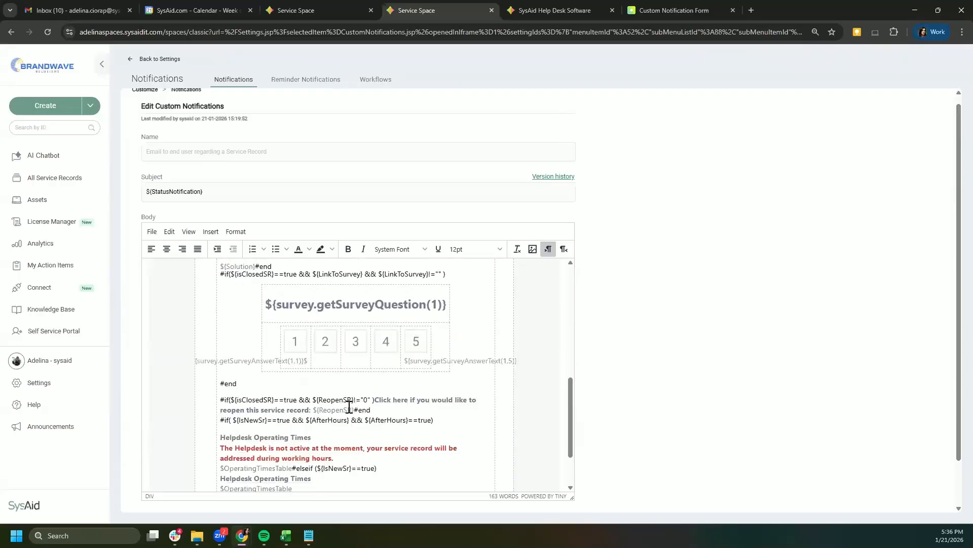
scroll(384, 365, "up", 2)
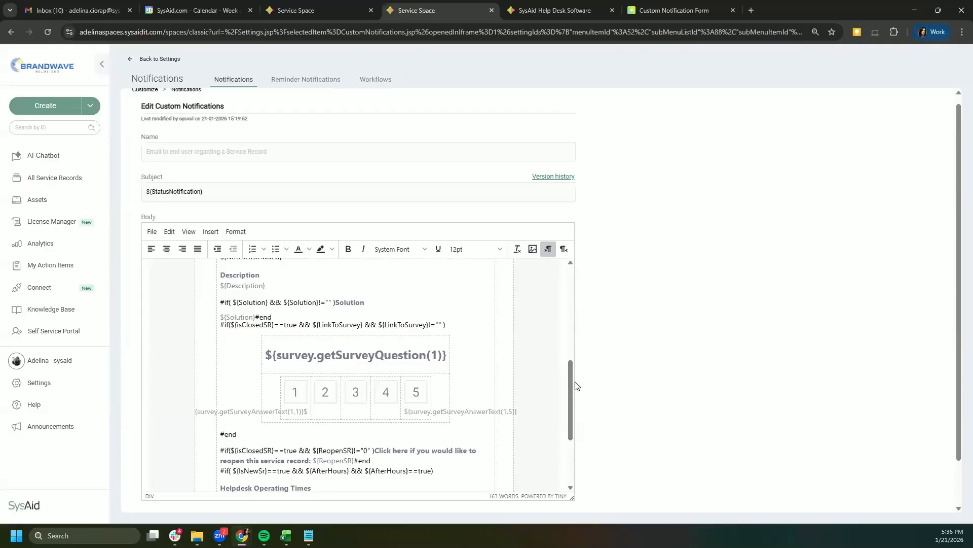
left_click_drag(572, 379, 573, 388)
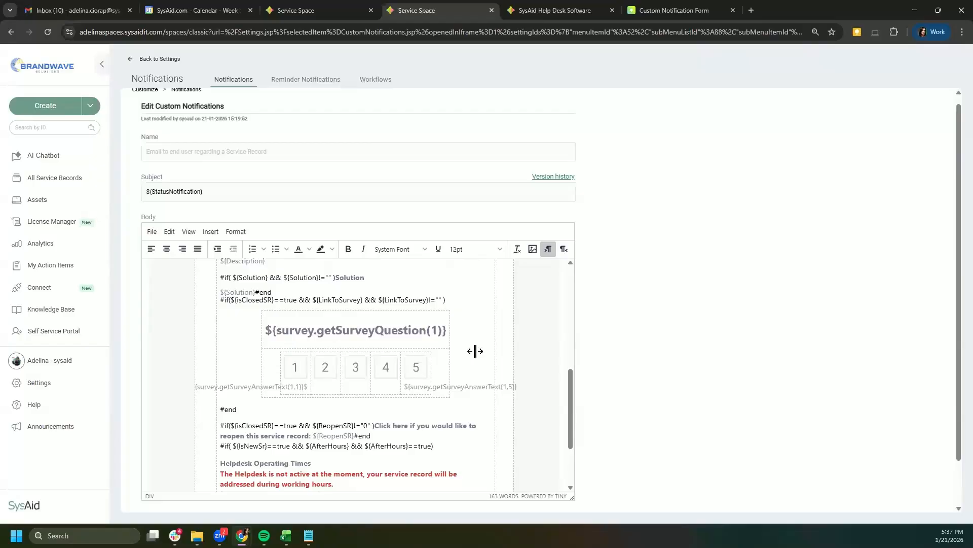
left_click_drag(571, 387, 573, 448)
scroll(541, 370, "up", 3)
scroll(533, 419, "down", 5)
left_click(481, 503)
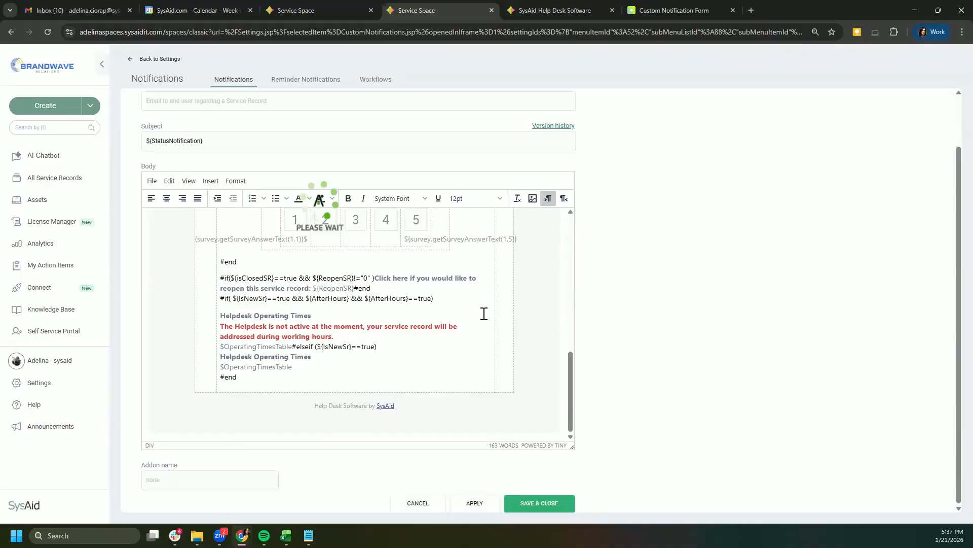
Step: Set the header cell's background in Cell properties from #00b074 to yellow #F1C40F and save
scroll(383, 231, "up", 5)
scroll(383, 230, "up", 5)
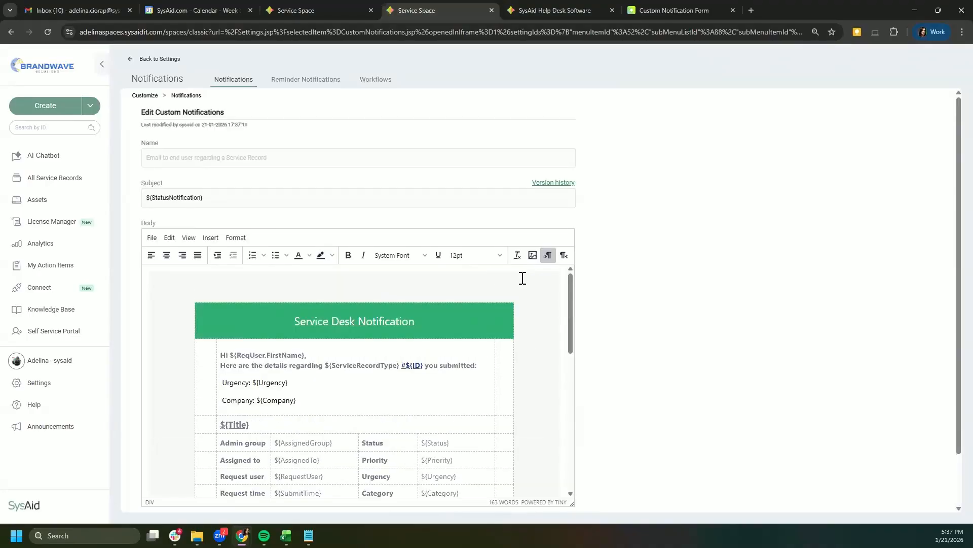
left_click(236, 240)
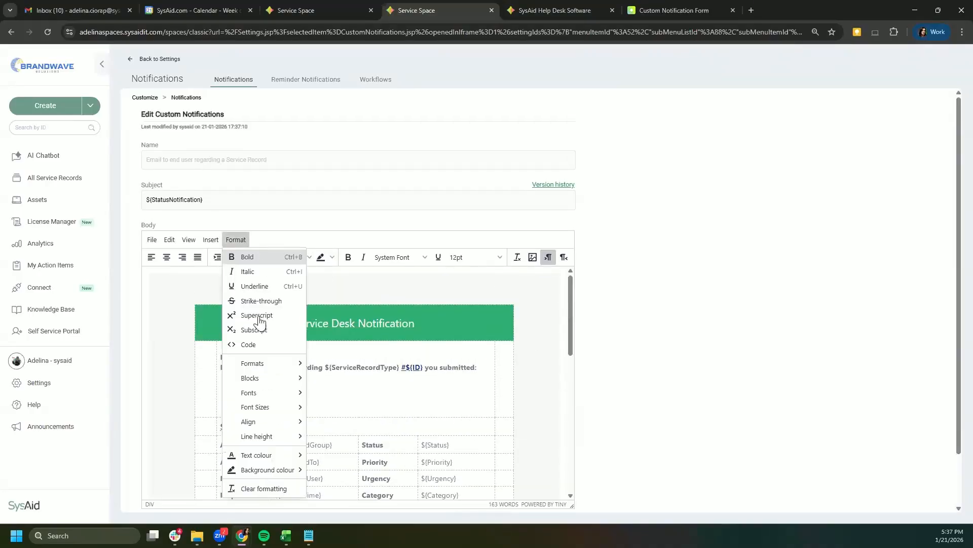
right_click(440, 319)
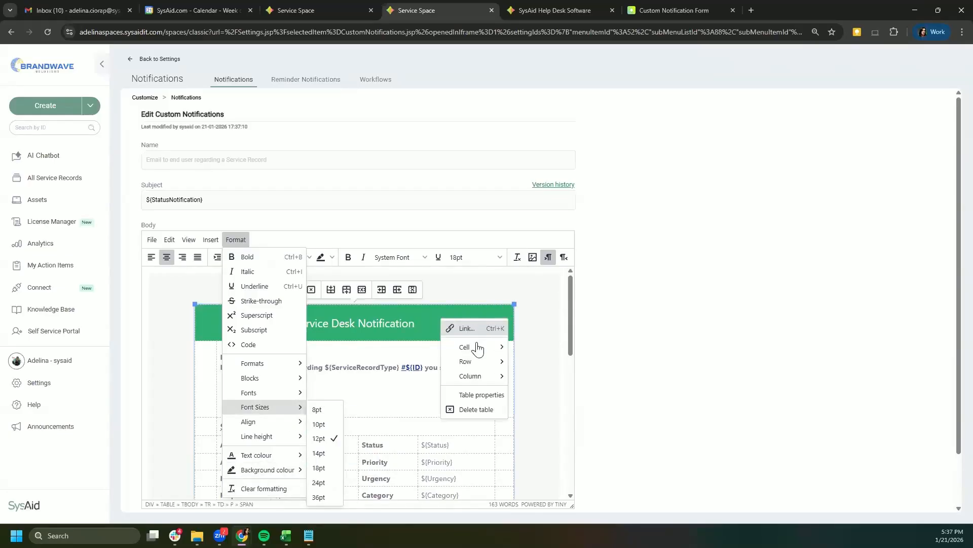
mouse_move(474, 347)
left_click(554, 346)
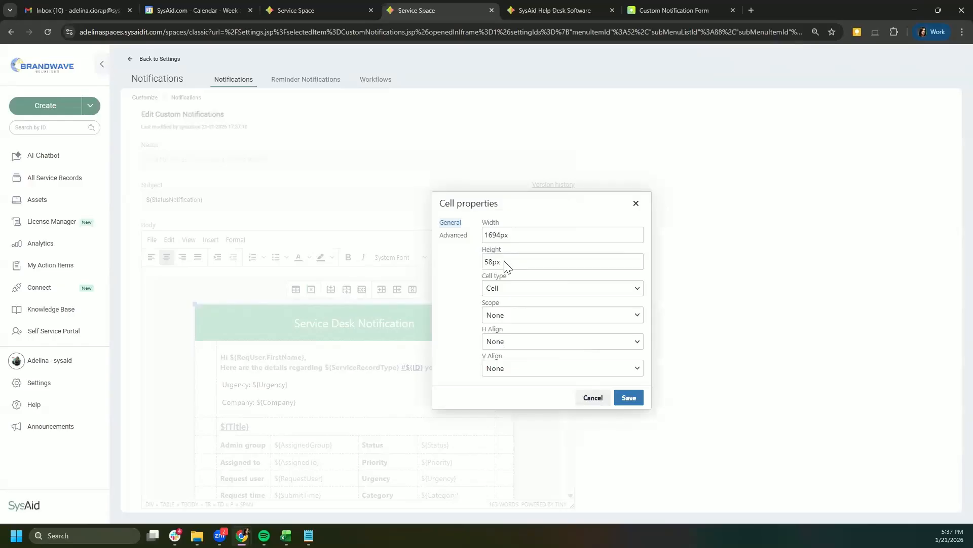
left_click(459, 235)
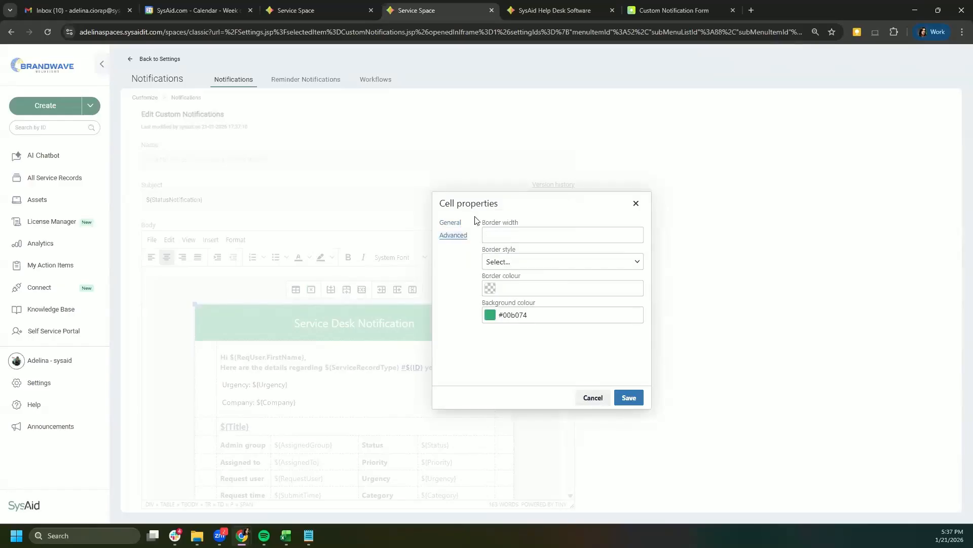
left_click(490, 315)
left_click(506, 345)
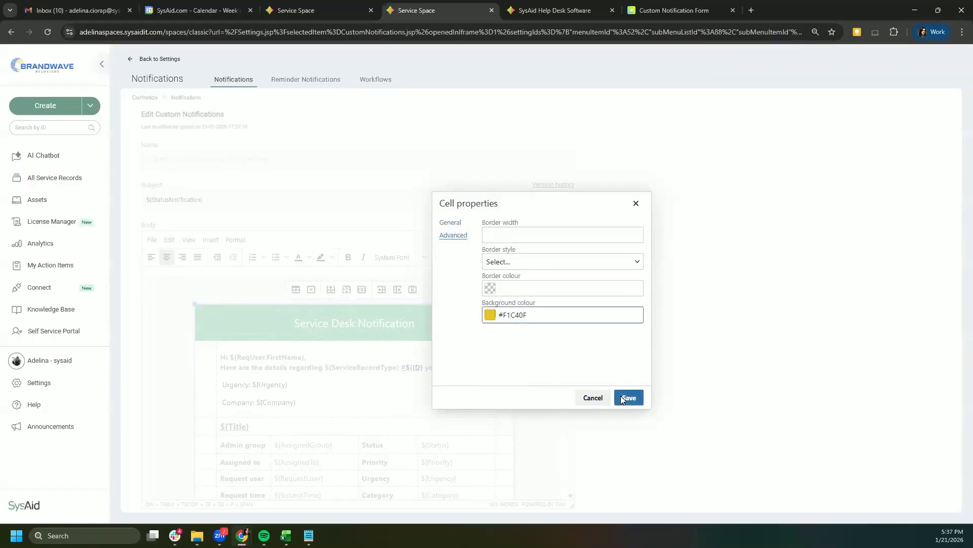
left_click(628, 398)
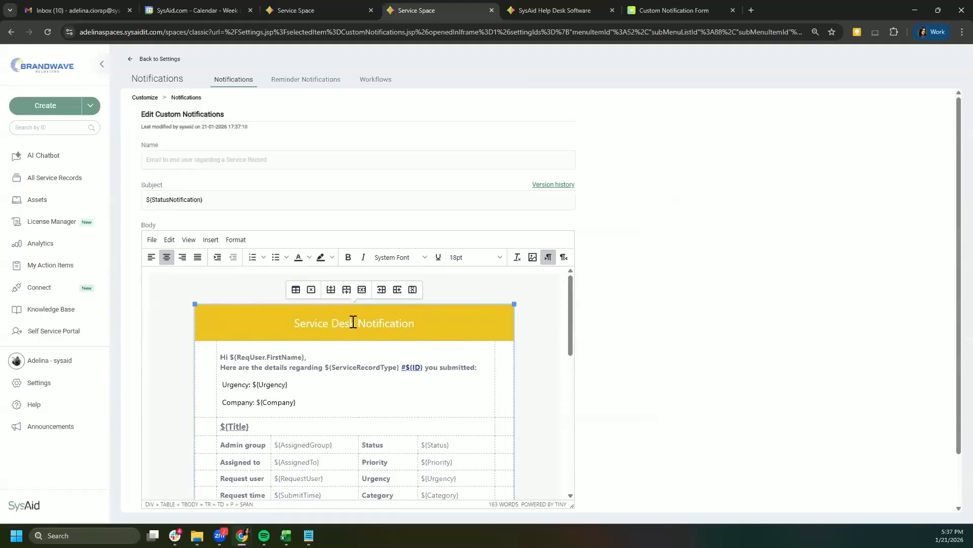
Step: Insert a blank line above 'Service Desk Notification' in the header
left_click(299, 321)
key("Return")
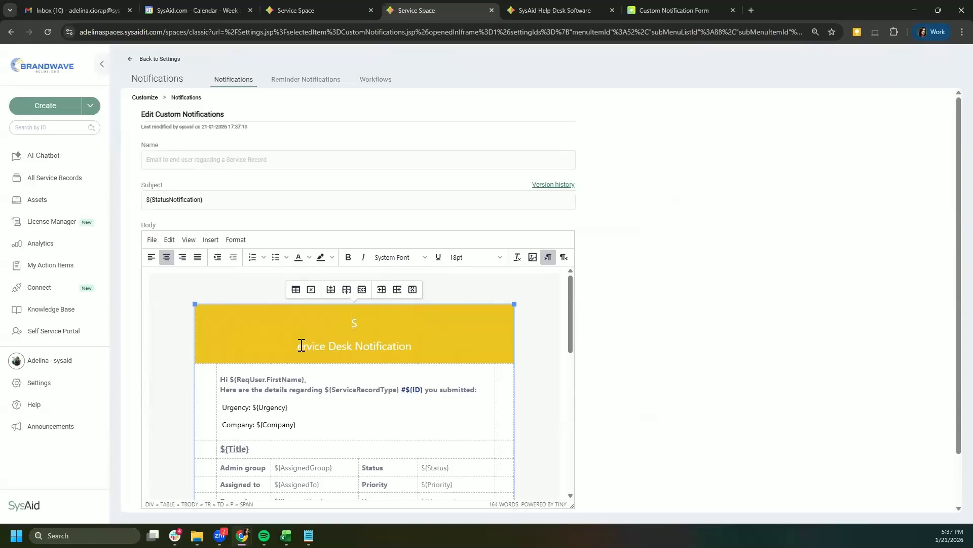
left_click(299, 344)
key("Return")
key("BackSpace")
key("BackSpace")
left_click(297, 326)
key("Return")
left_click(300, 319)
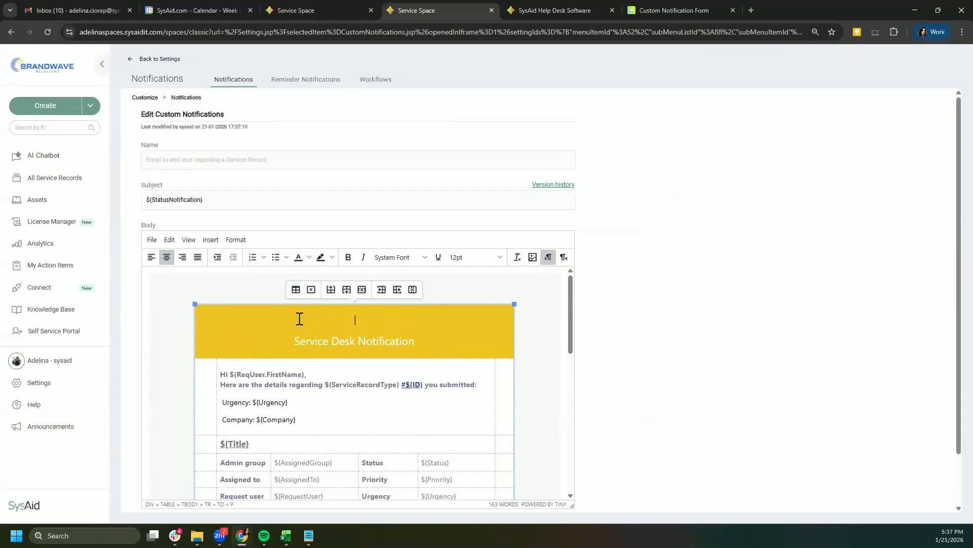
Step: Insert the ${CompanyLogo} variable on the new line, then delete it again
type("${lo")
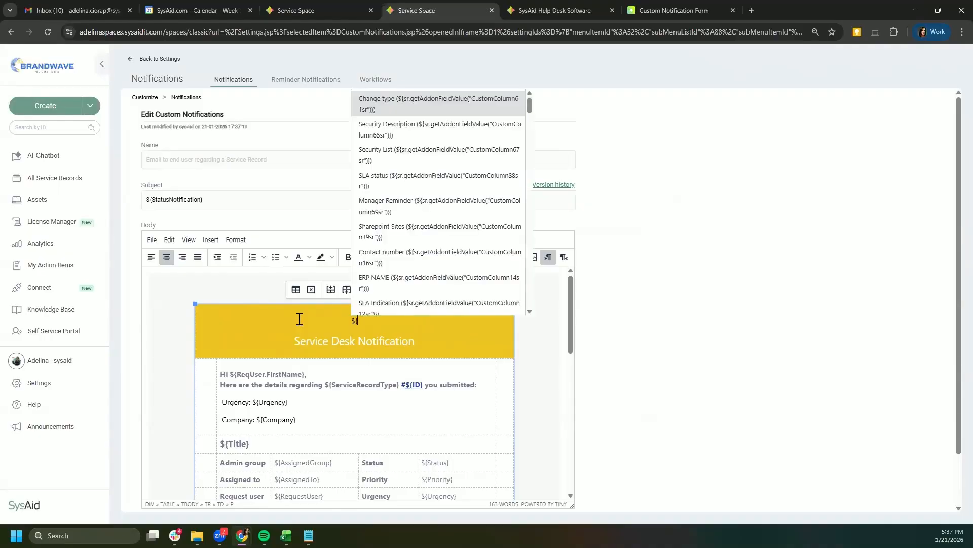
key("BackSpace")
key("BackSpace")
type("co")
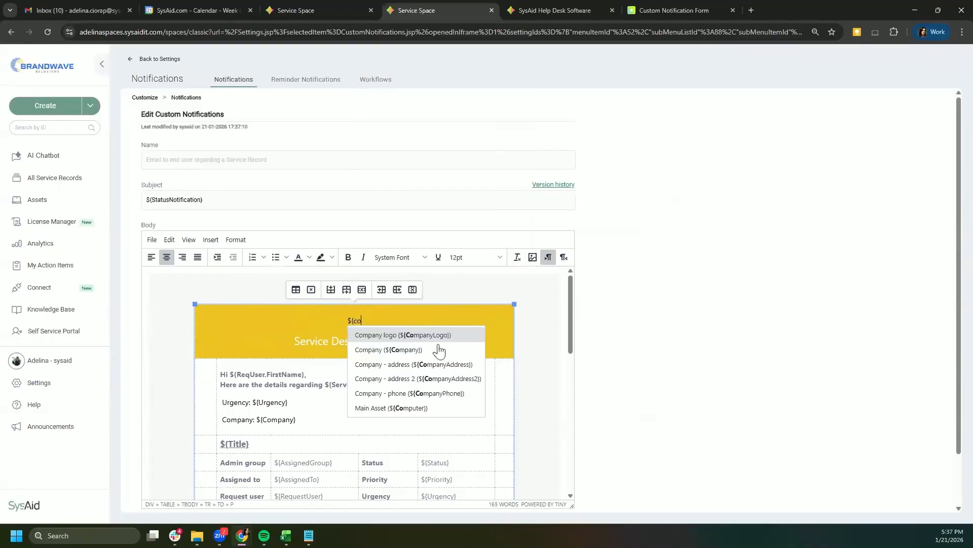
left_click(424, 336)
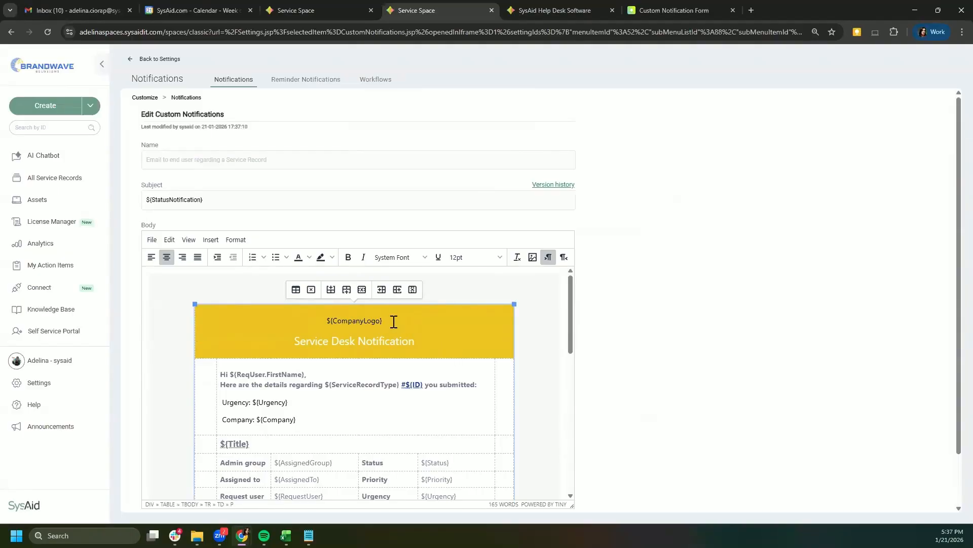
triple_click(348, 316)
key("BackSpace")
Step: Switch to File Explorer and back to the browser
key("alt+Tab")
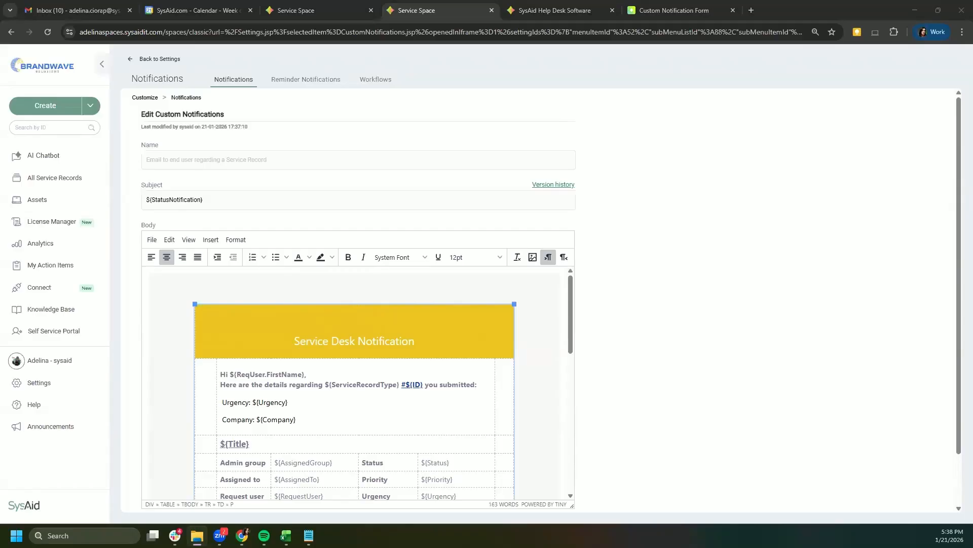
key("alt+Tab")
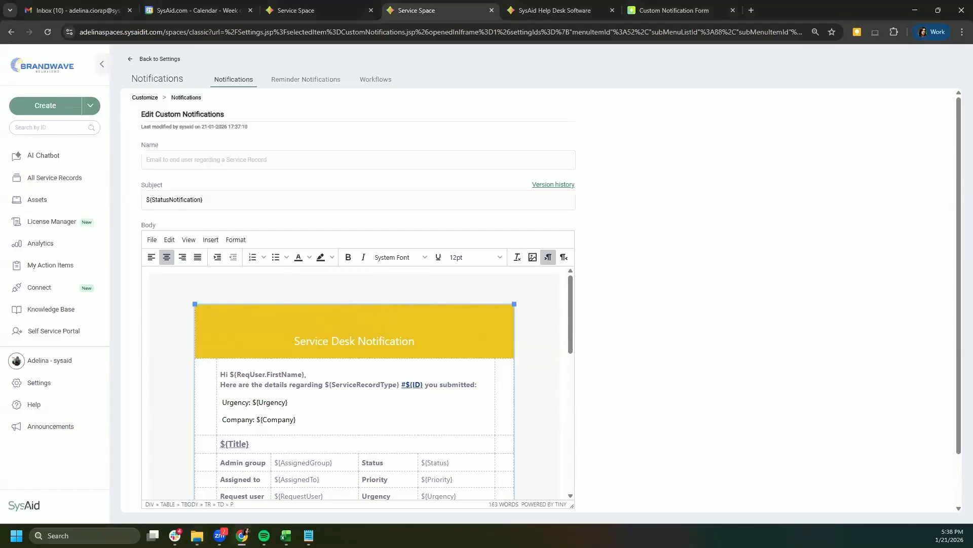
key("alt+Tab")
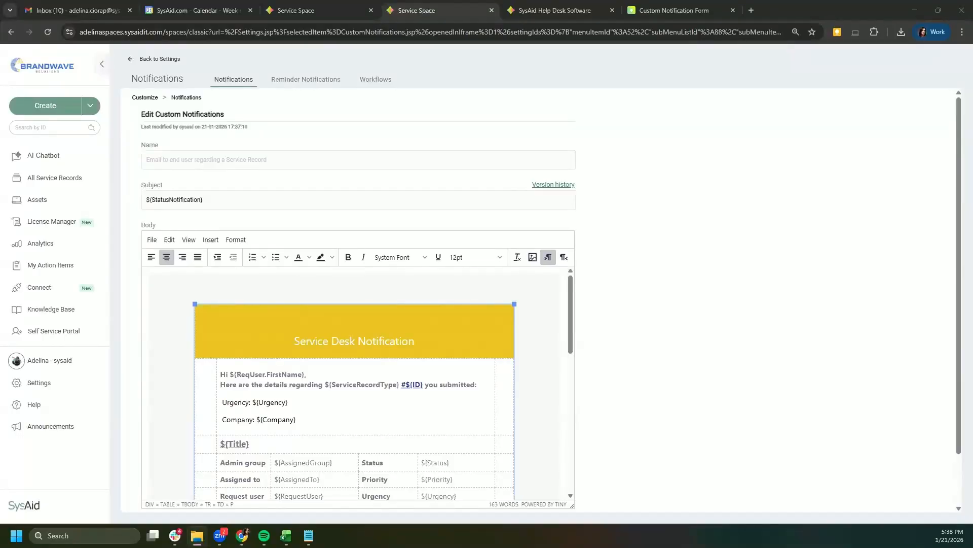
left_click_drag(243, 309, 350, 322)
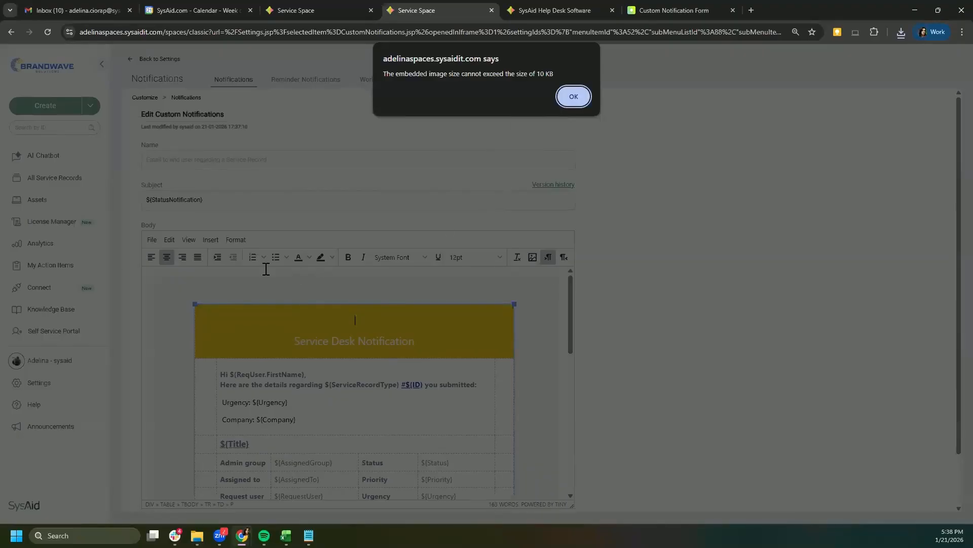
left_click_drag(565, 71, 385, 73)
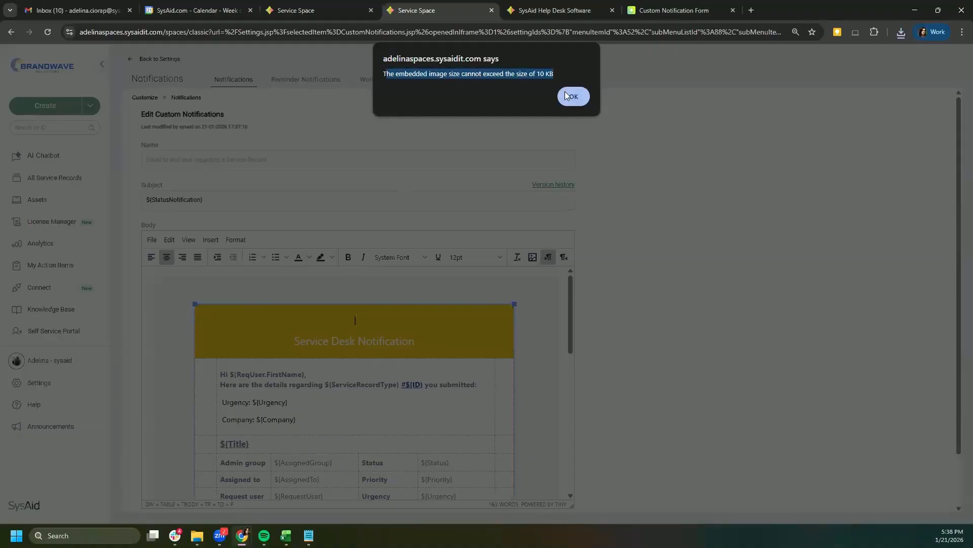
key("Return")
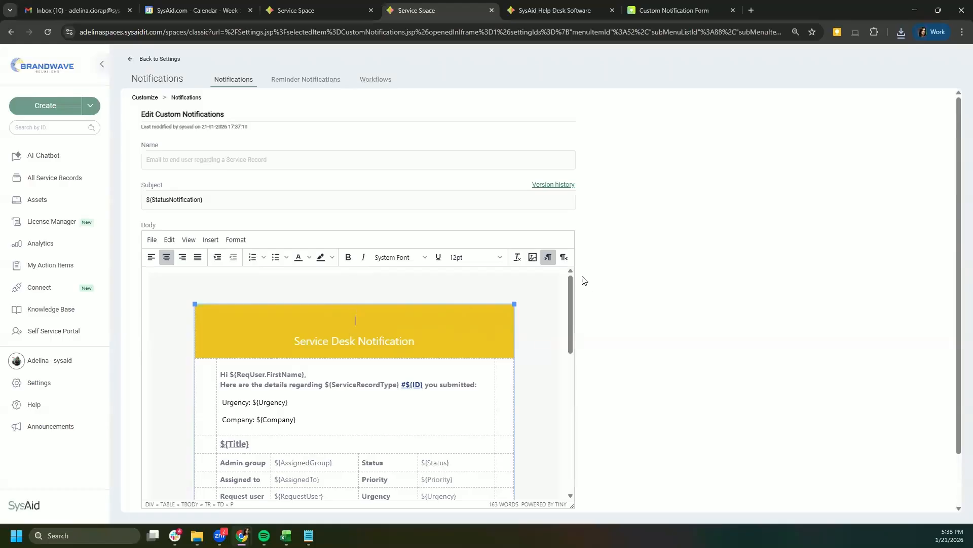
left_click_drag(574, 281, 576, 370)
Step: Delete the 'Help Desk Software by SysAid' credit line at the bottom of the body
scroll(282, 281, "up", 10)
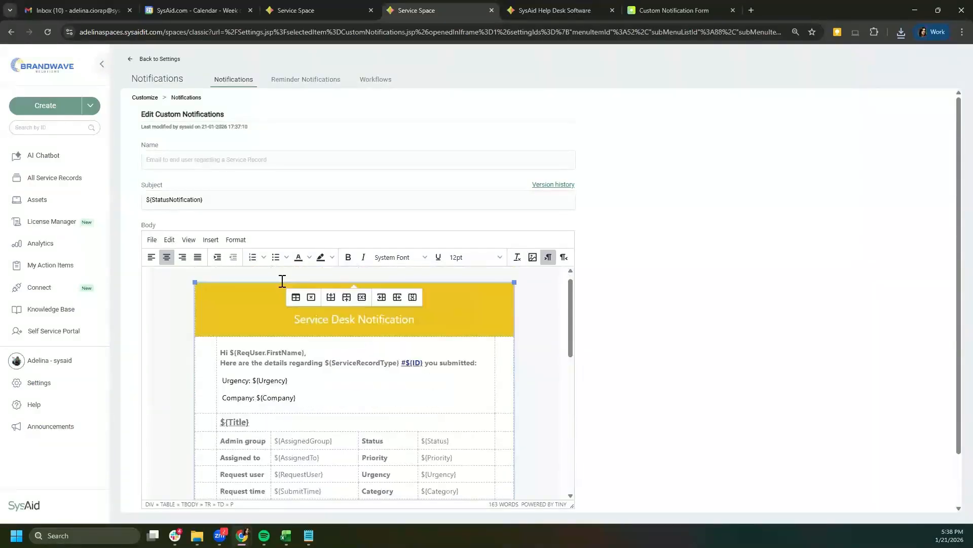
scroll(441, 376, "down", 15)
left_click(463, 409)
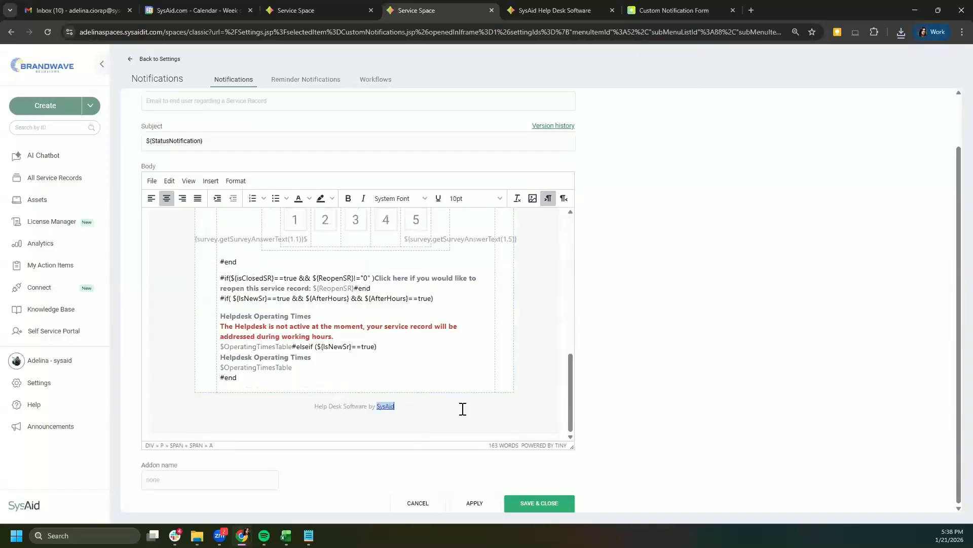
left_click(312, 404, "shift")
key("BackSpace")
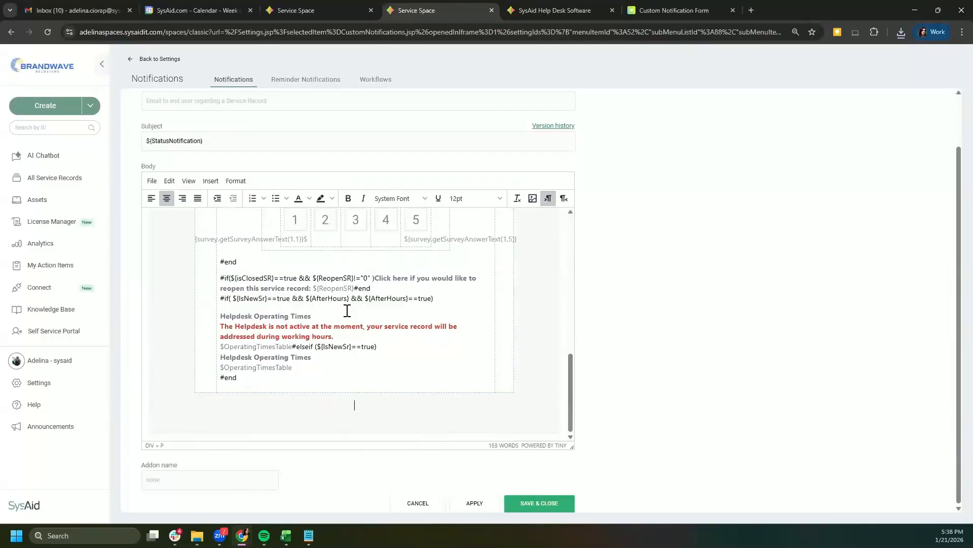
scroll(347, 310, "up", 10)
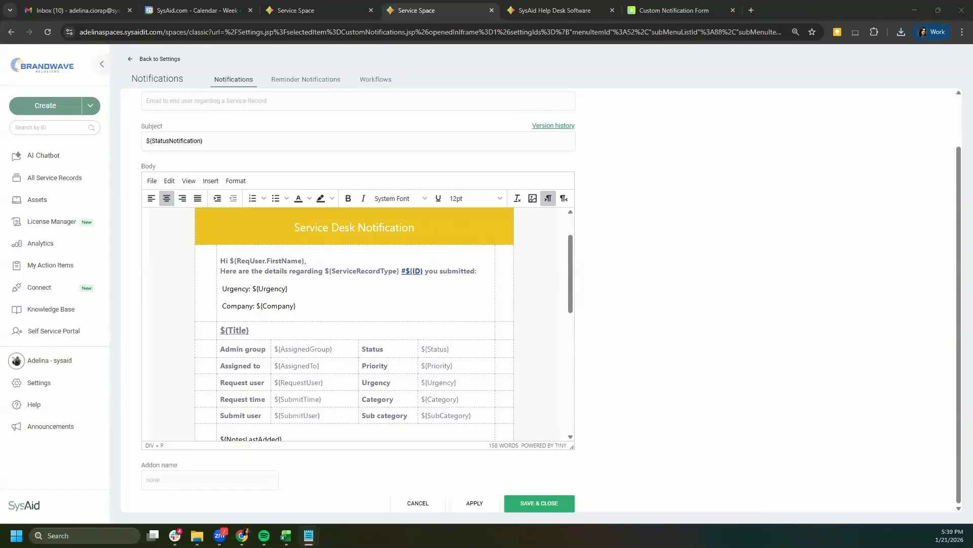
Step: Replace the body's HTML source with the pasted green-header status template, save, and apply
left_click(188, 184)
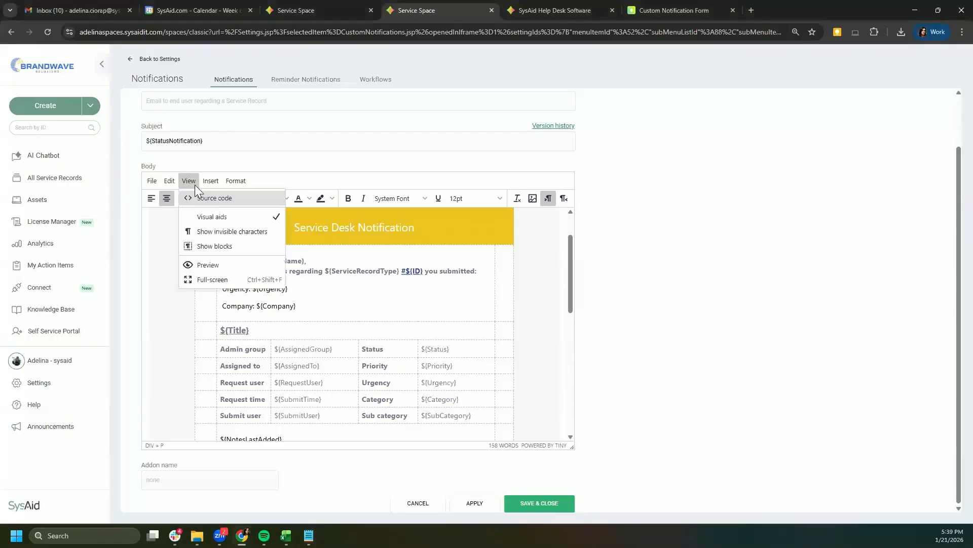
left_click(214, 200)
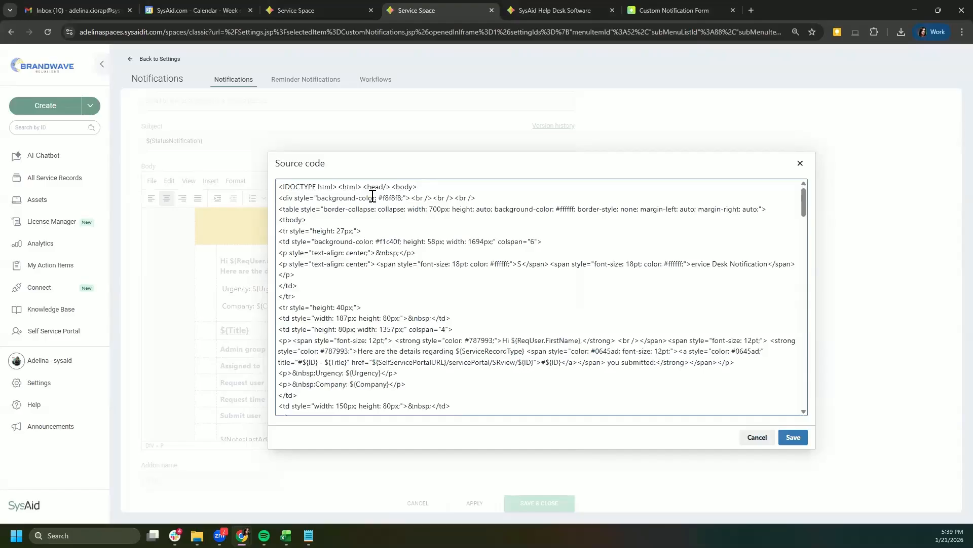
key("ctrl+z")
key("ctrl+a")
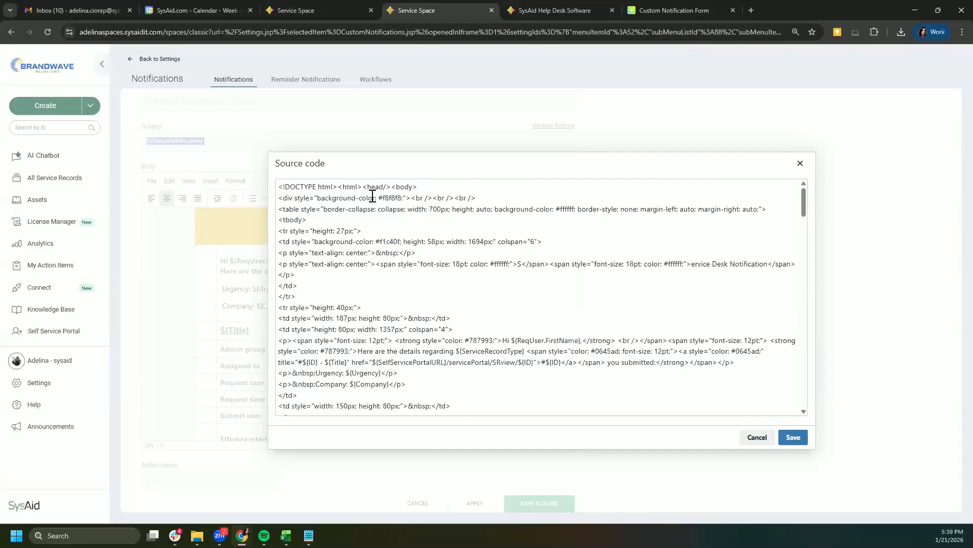
left_click(570, 250)
key("ctrl+a")
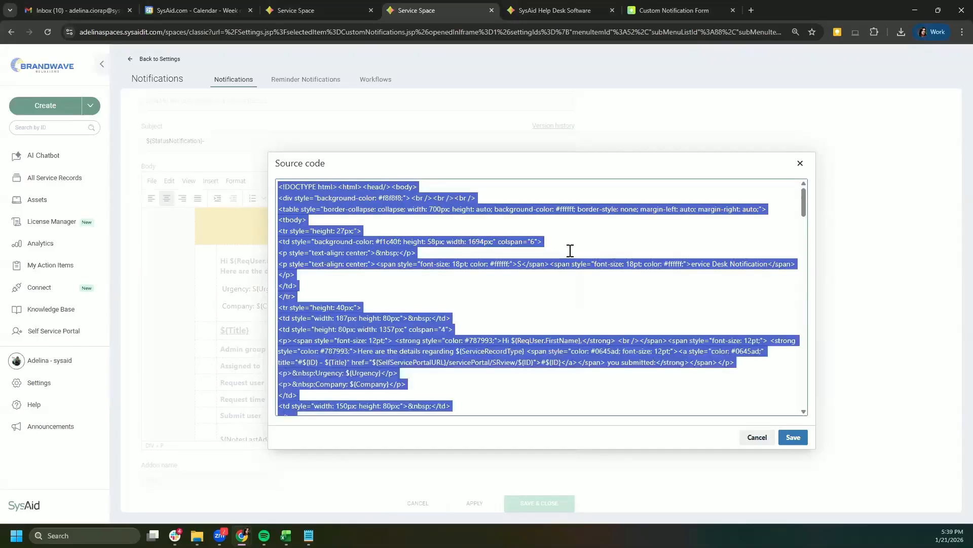
key("Delete")
key("ctrl+v")
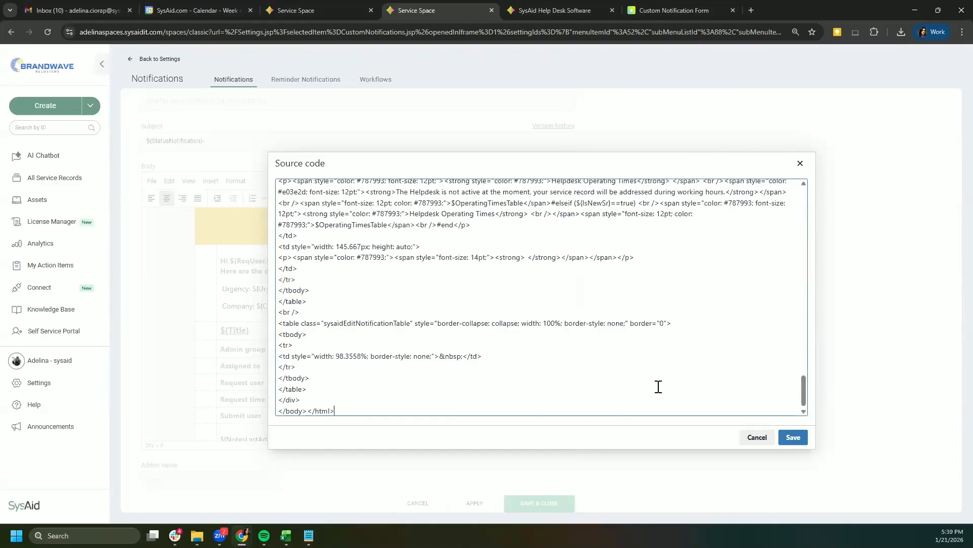
left_click(793, 437)
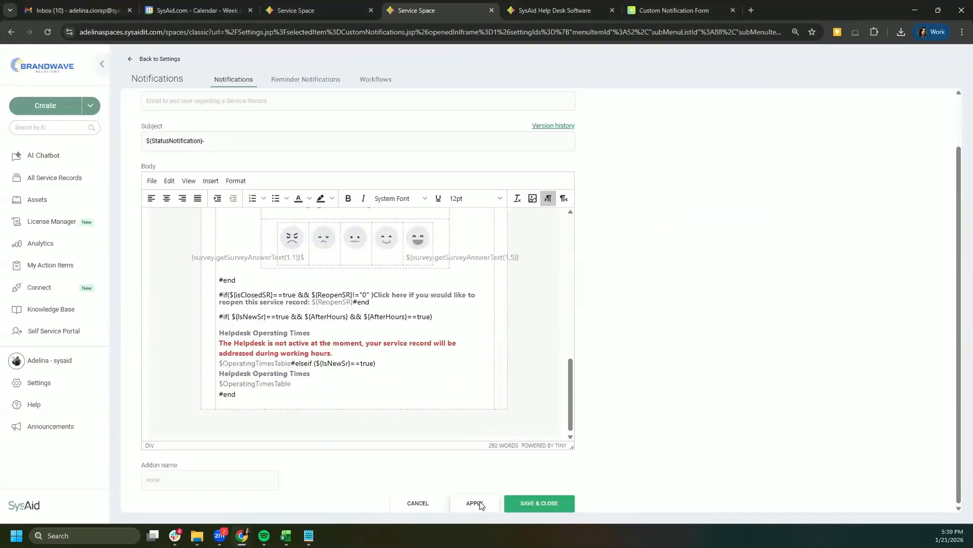
left_click(474, 502)
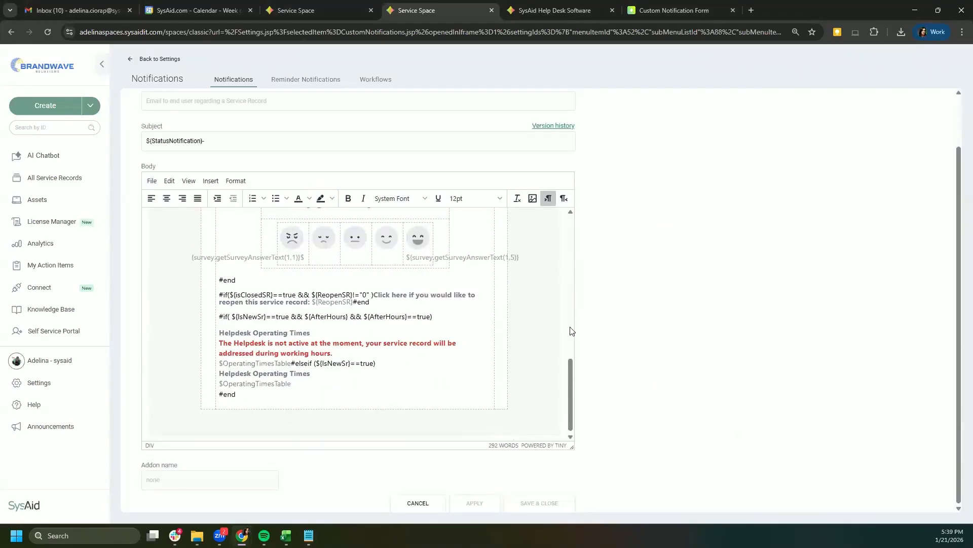
Step: Add a blank line after 'Hi ${ReqUser.FirstName},' and review the status messages below
scroll(569, 304, "up", 5)
scroll(570, 279, "up", 4)
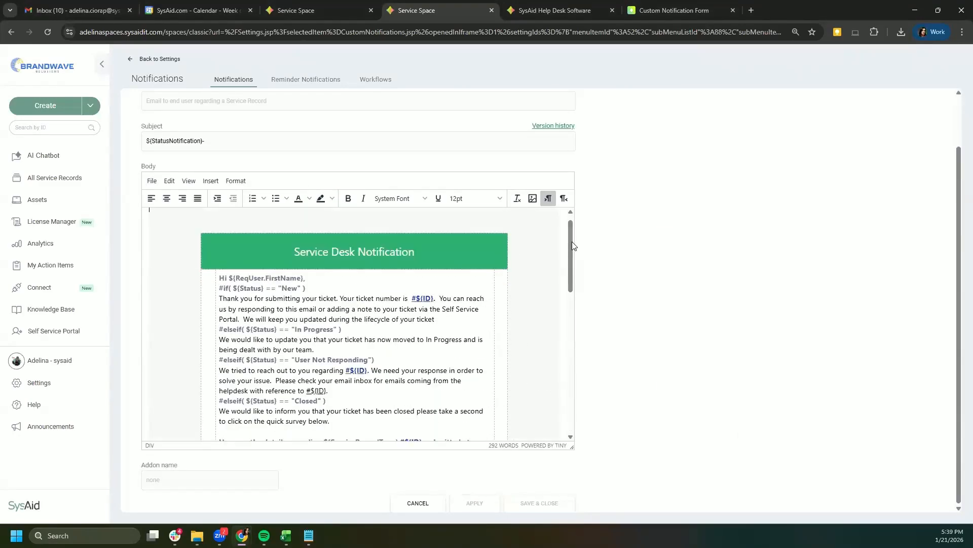
left_click(327, 280)
key("Return")
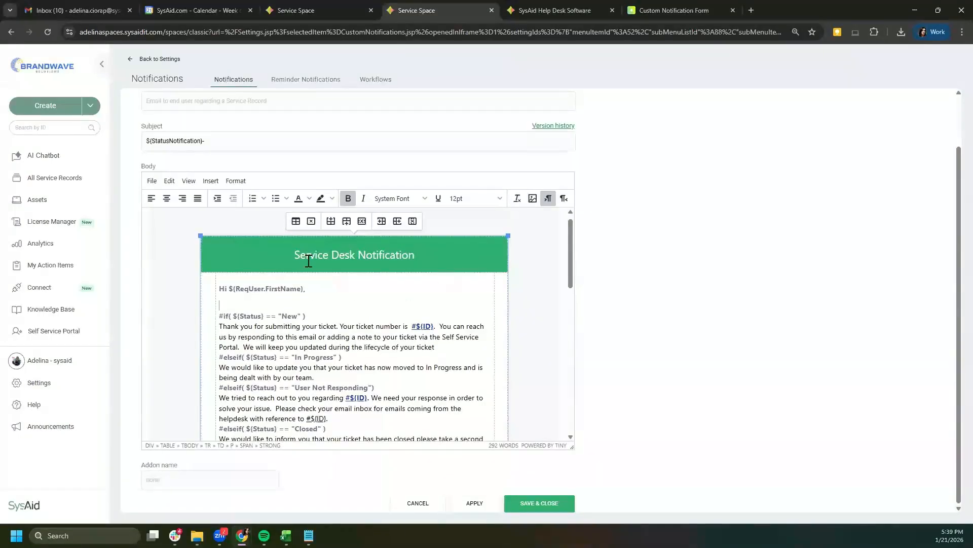
mouse_move(569, 239)
left_mouse_down()
mouse_move(572, 247)
mouse_move(559, 236)
mouse_move(573, 256)
left_mouse_up()
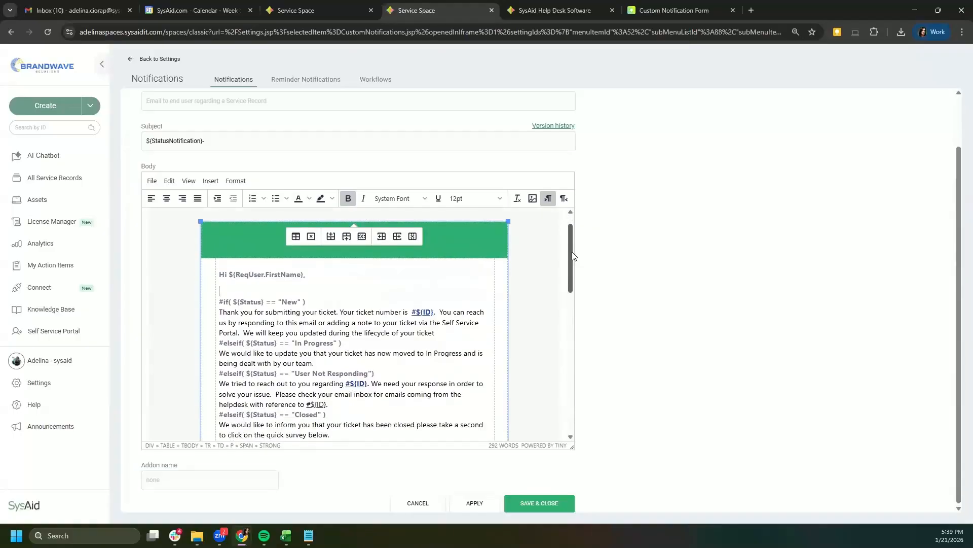
left_click_drag(573, 256, 257, 277)
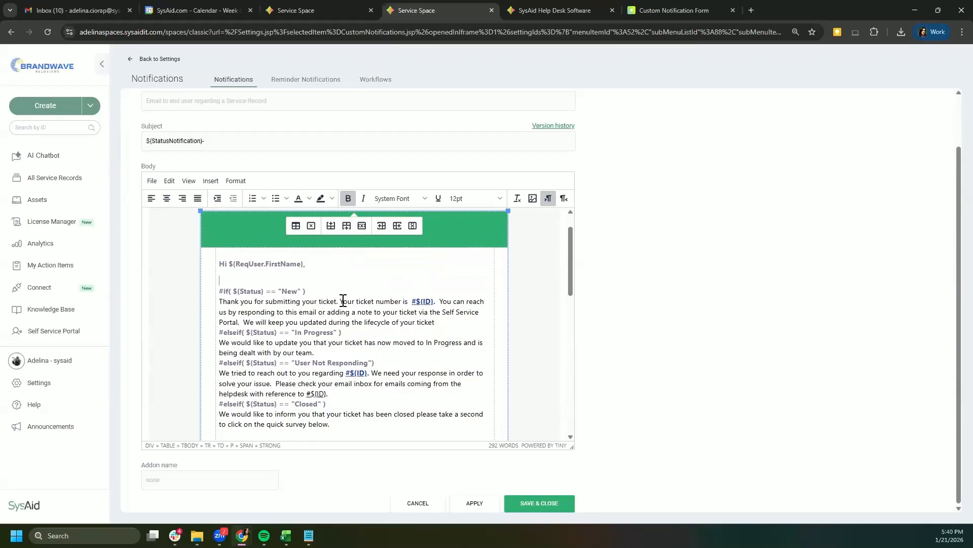
right_click(419, 300)
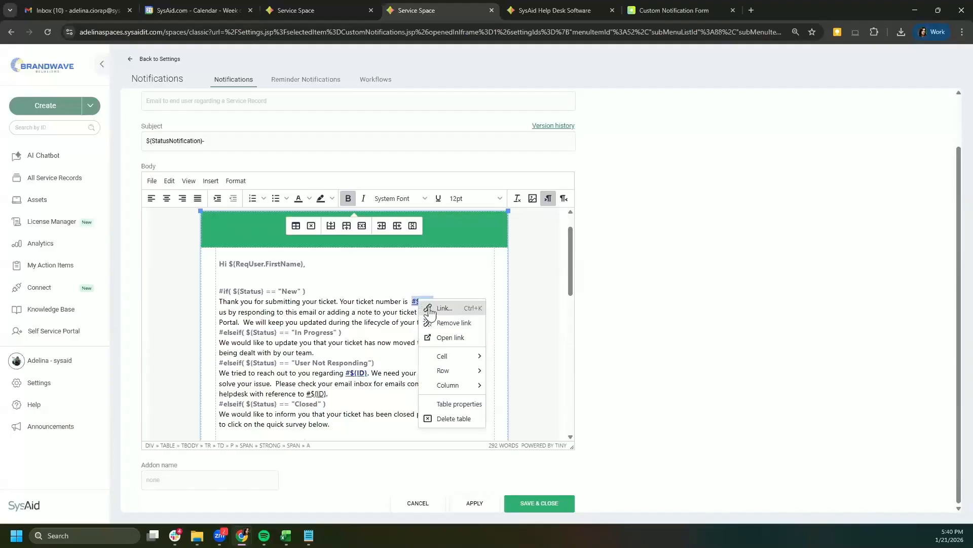
left_click(431, 310)
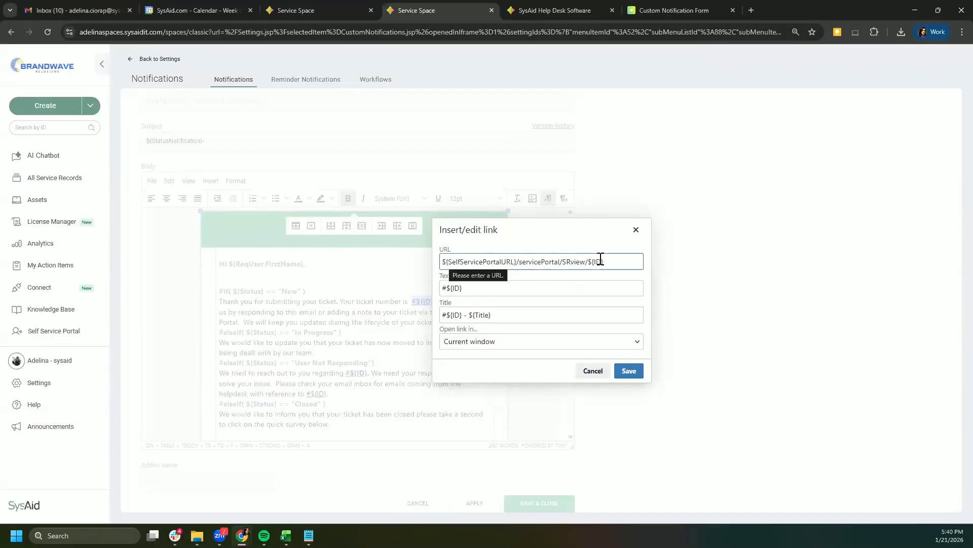
left_click_drag(608, 261, 592, 261)
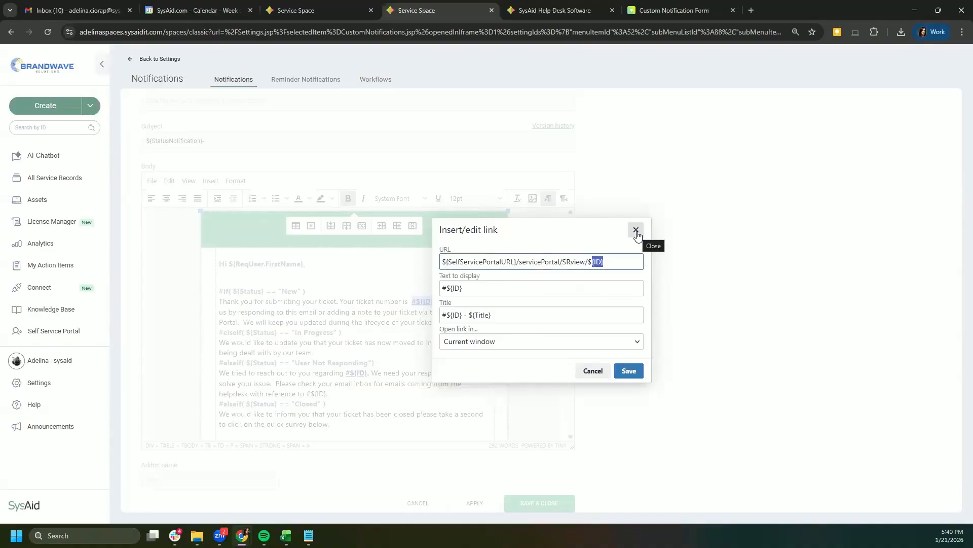
left_click(637, 231)
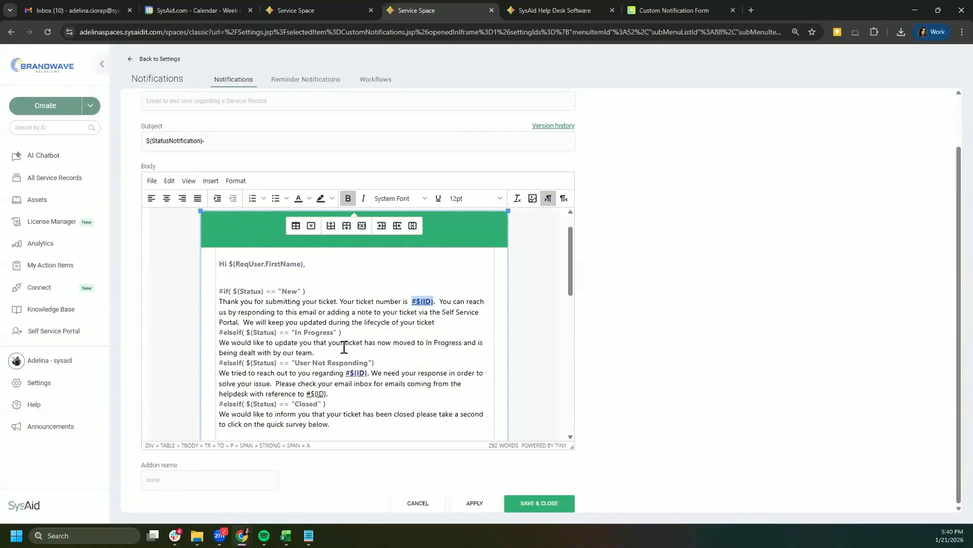
Step: Scroll through the Body editor to review the template's conditional status sections
scroll(325, 281, "down", 1)
scroll(341, 320, "down", 2)
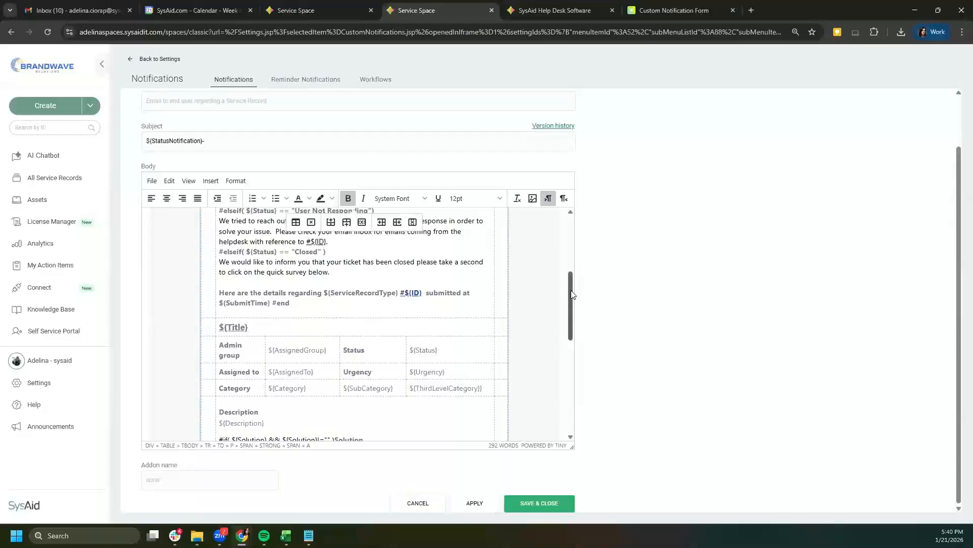
scroll(572, 294, "down", 2)
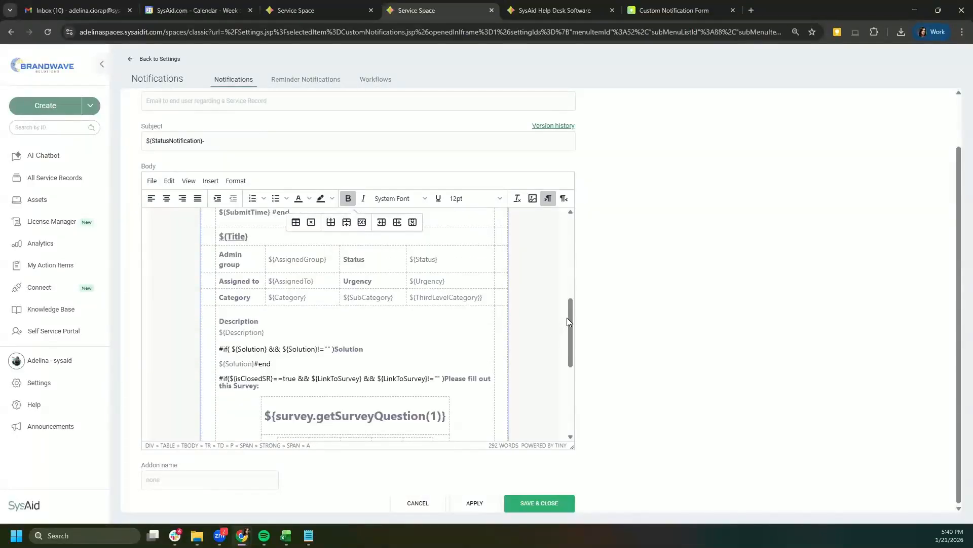
left_click_drag(568, 315, 569, 323)
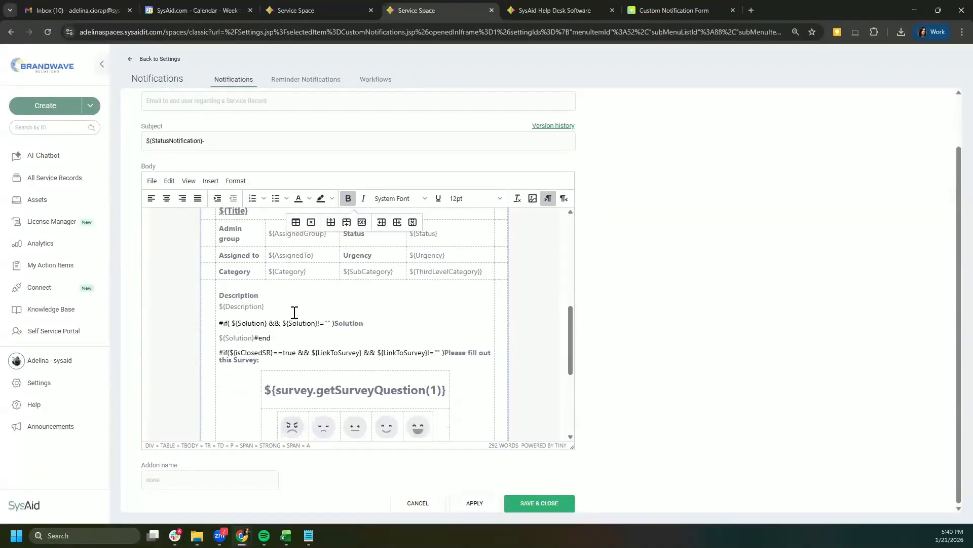
left_click_drag(230, 323, 364, 323)
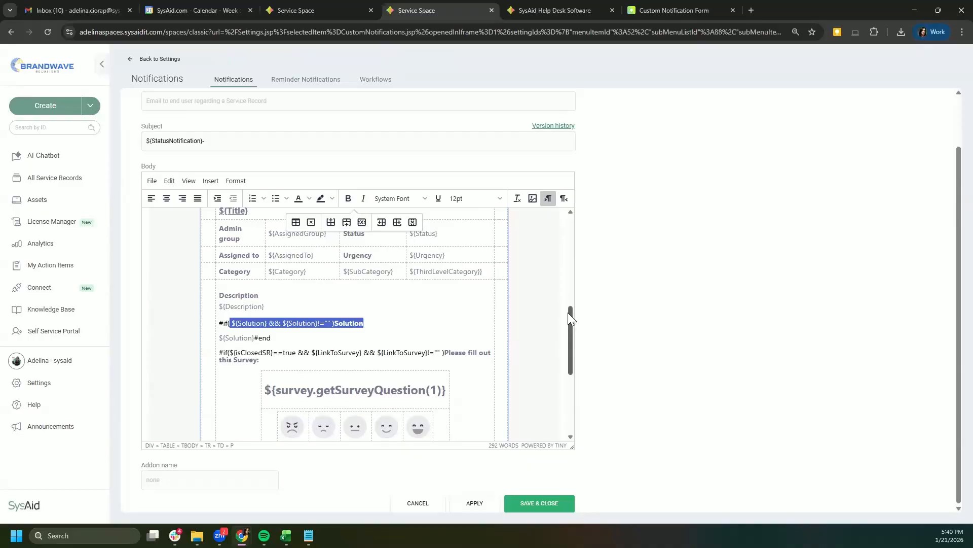
left_click_drag(570, 314, 571, 388)
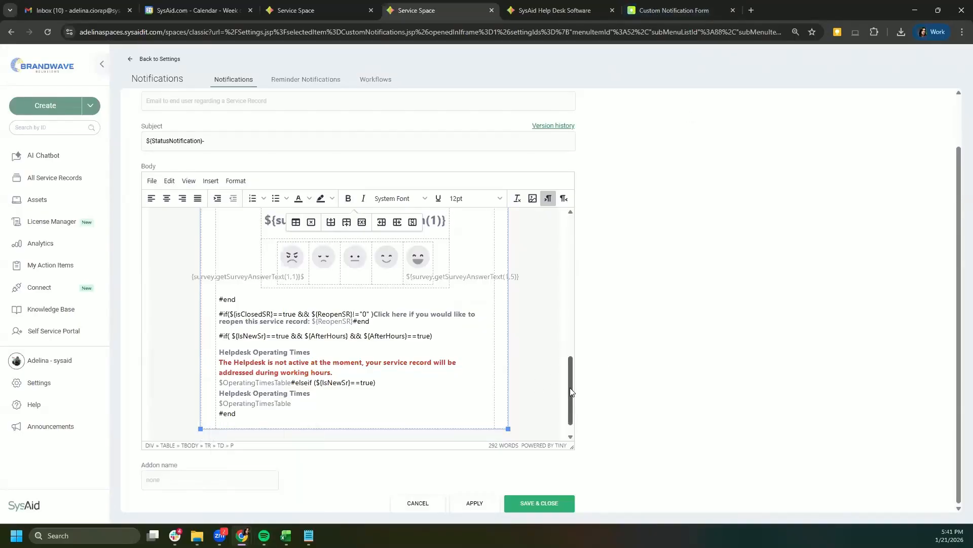
scroll(573, 388, "up", 2)
scroll(572, 325, "up", 5)
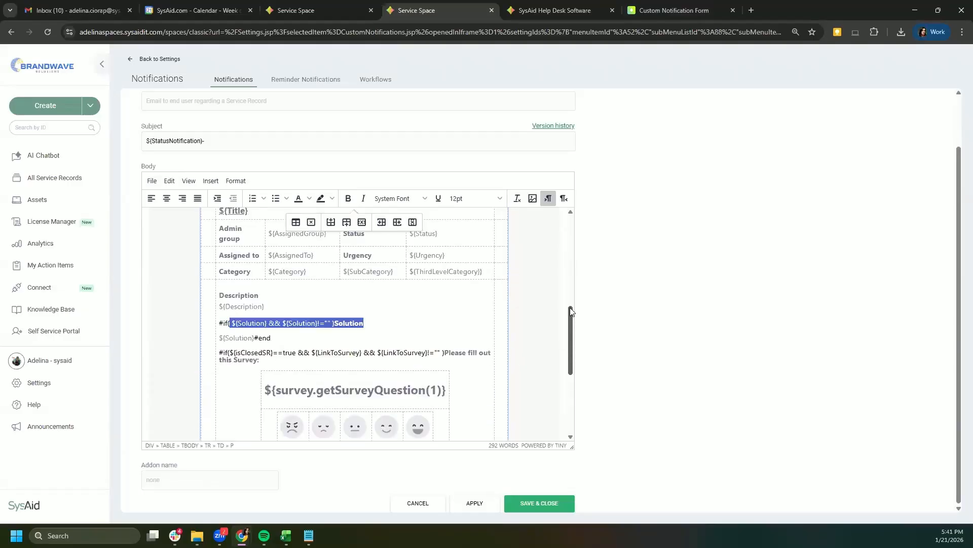
scroll(291, 281, "up", 1)
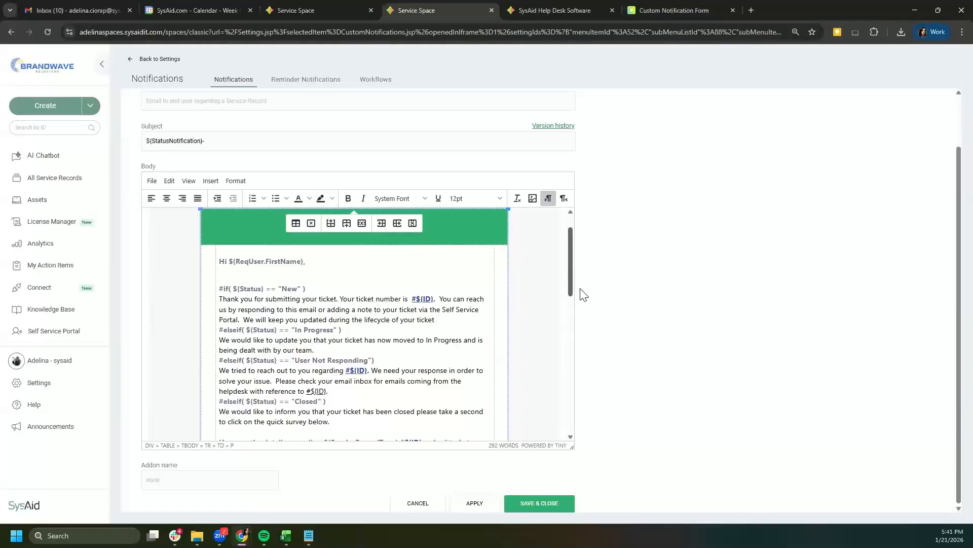
scroll(580, 291, "up", 2)
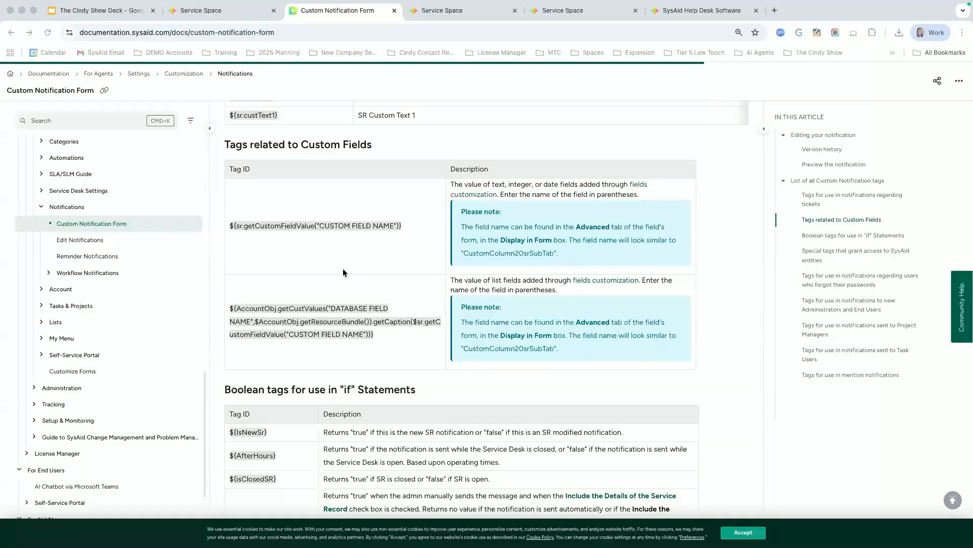
Step: Select the documentation page's address and scroll down to the custom-field tags
scroll(343, 268, "up", 3)
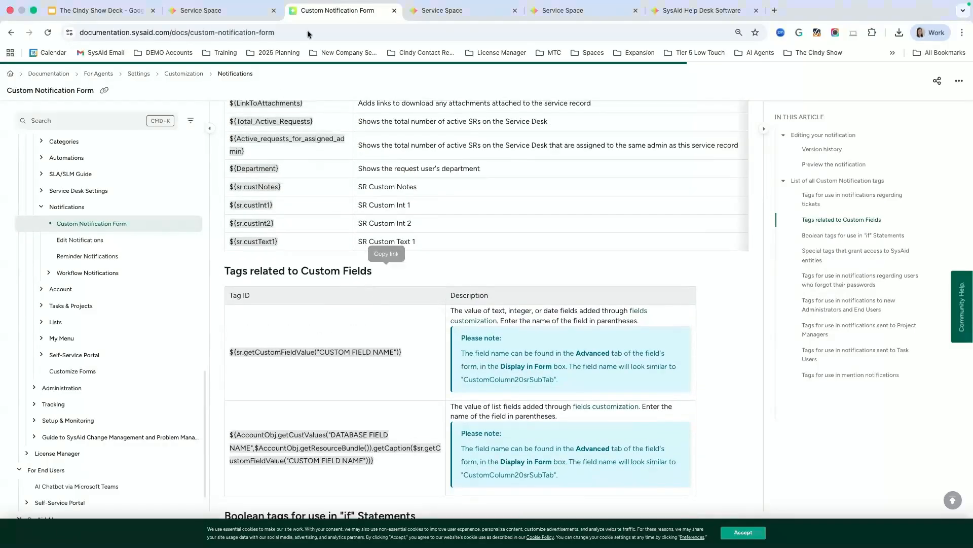
left_click(237, 32)
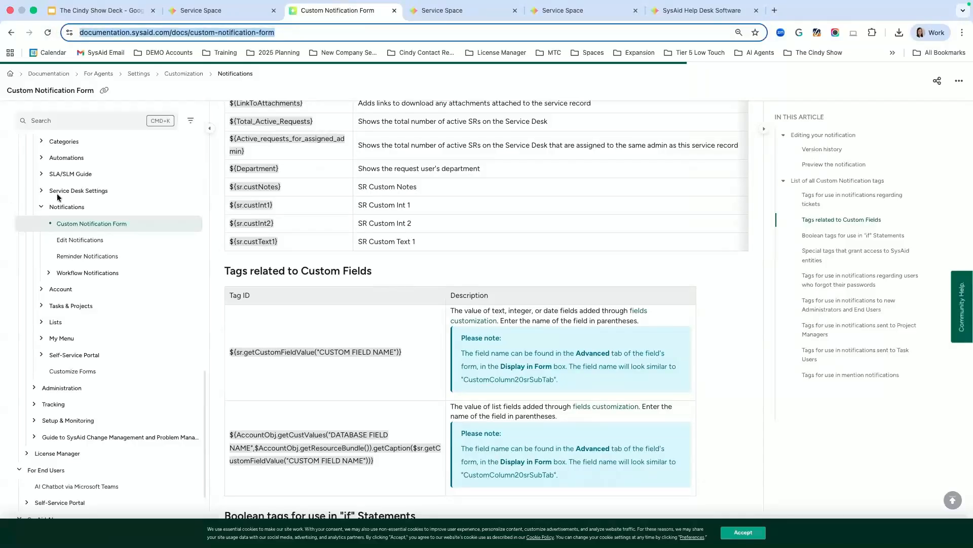
scroll(407, 300, "down", 3)
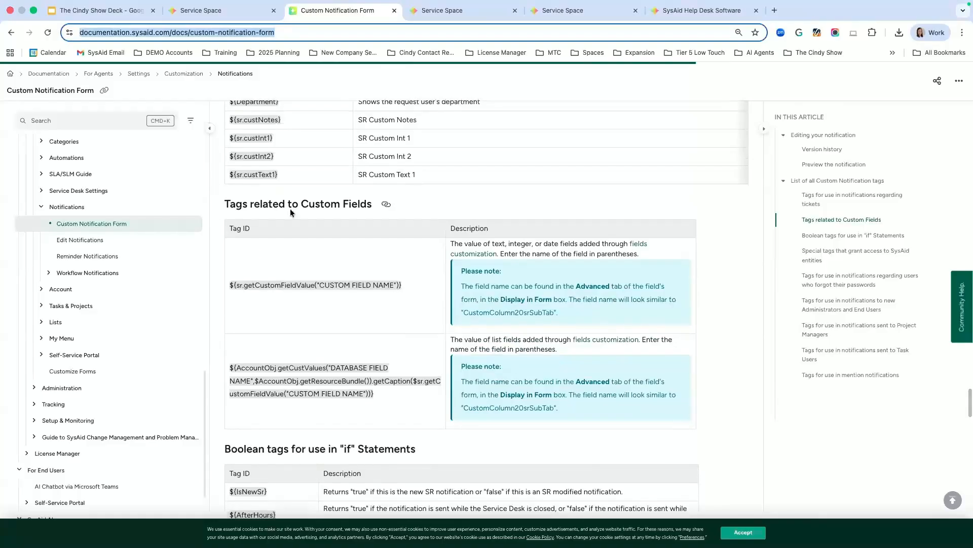
Step: Highlight the CUSTOM FIELD NAME and DATABASE FIELD NAME placeholders, then return to Service Space
left_click_drag(405, 284, 226, 285)
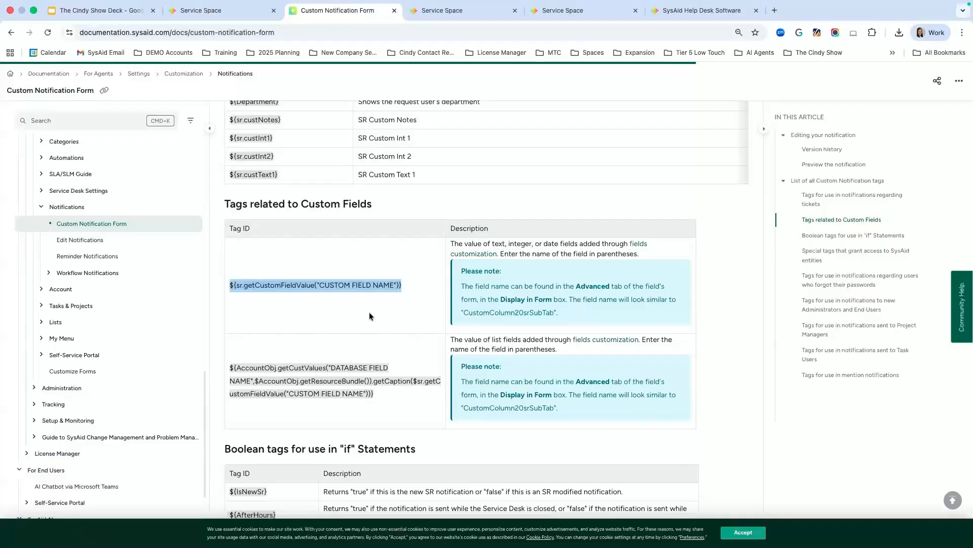
left_click(322, 285)
left_click_drag(318, 285, 394, 286)
left_click_drag(330, 368, 389, 368)
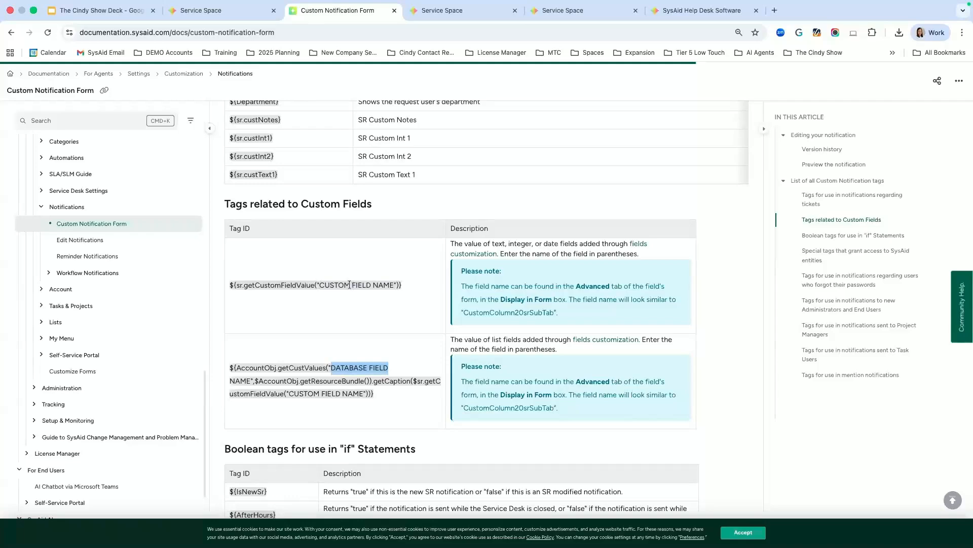
left_click_drag(320, 285, 394, 285)
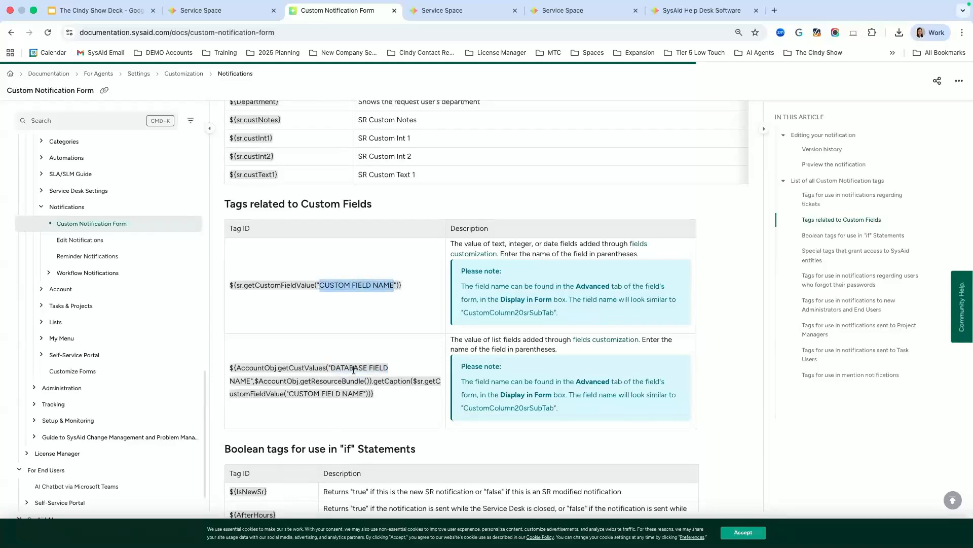
left_click_drag(330, 368, 249, 380)
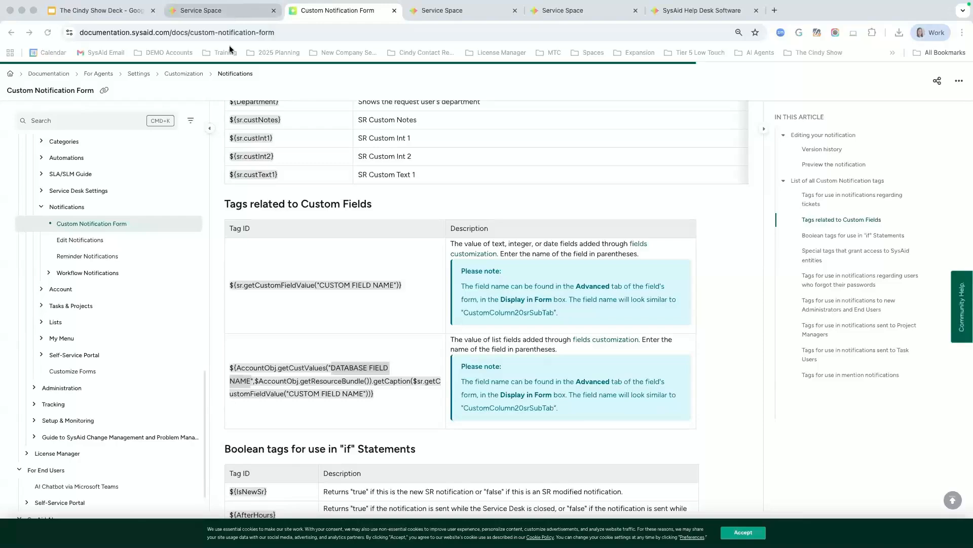
left_click(238, 11)
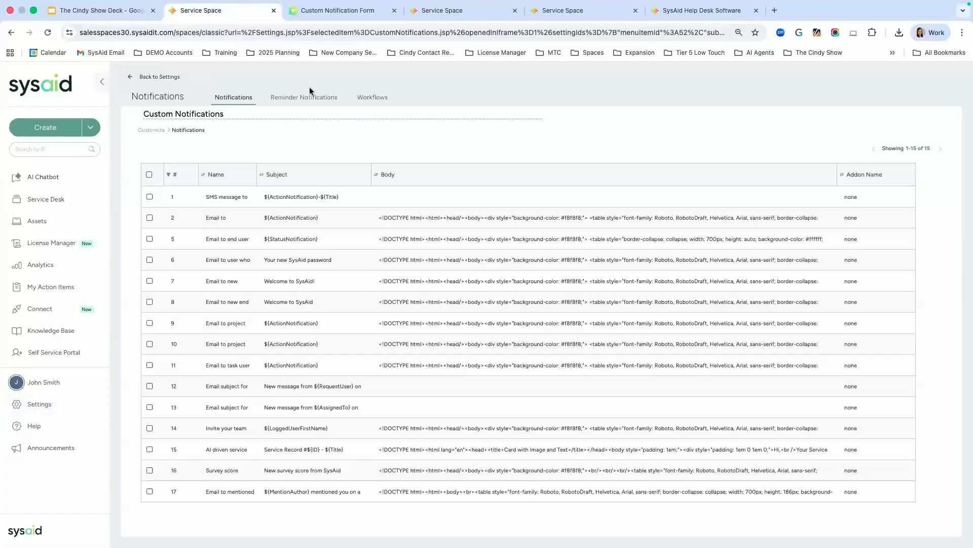
Step: Close the Custom Notification Form docs tab with the Fields Customization page in view
left_click(317, 13)
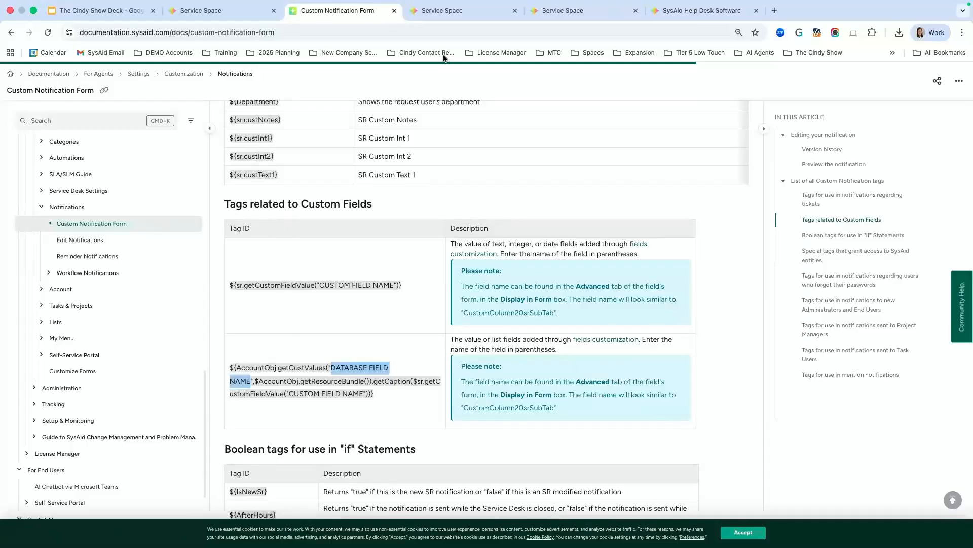
left_click(449, 11)
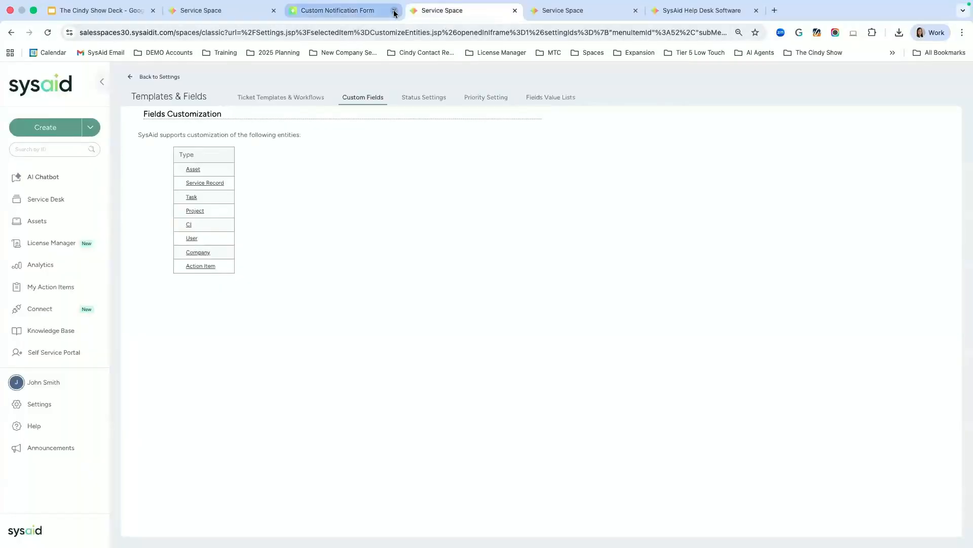
left_click(393, 10)
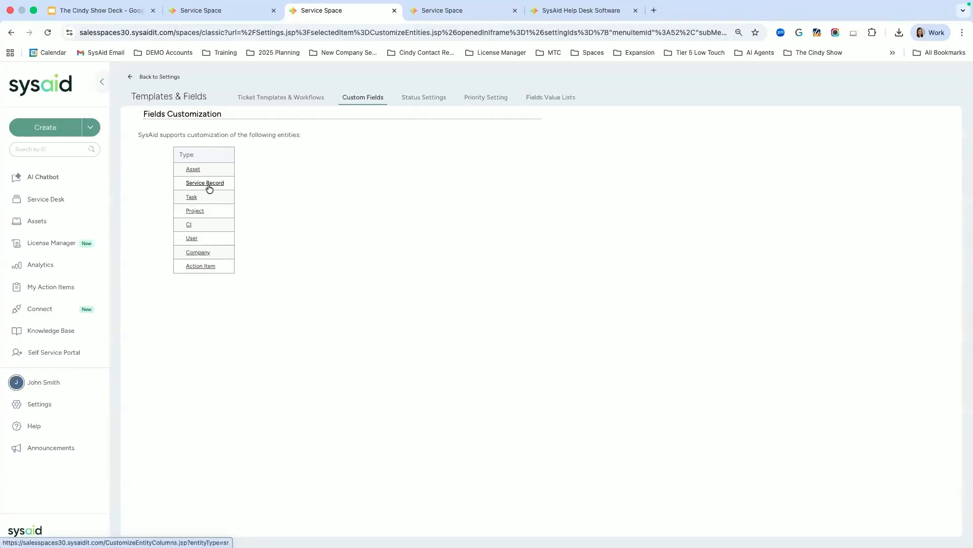
left_click(37, 406)
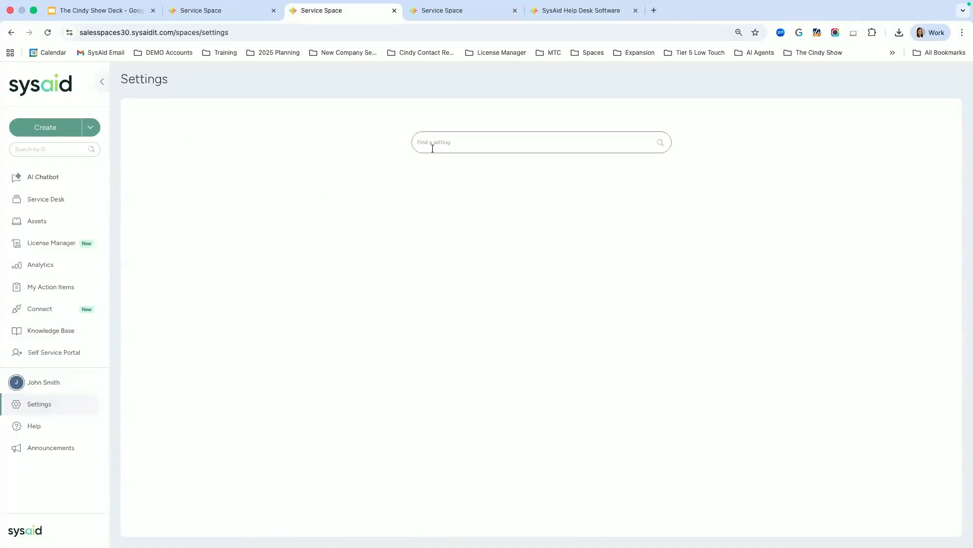
left_click(432, 145)
type("cusom")
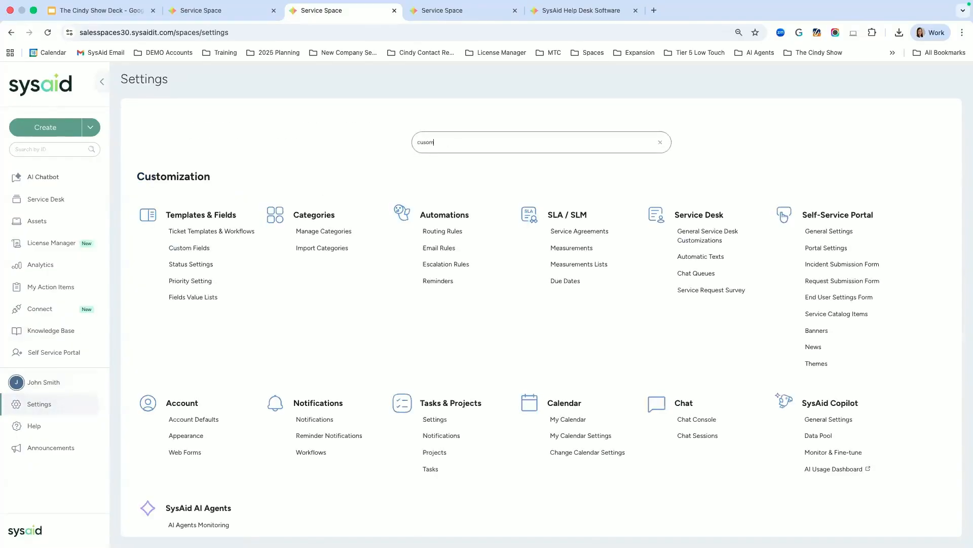
key("BackSpace")
key("BackSpace")
type("t")
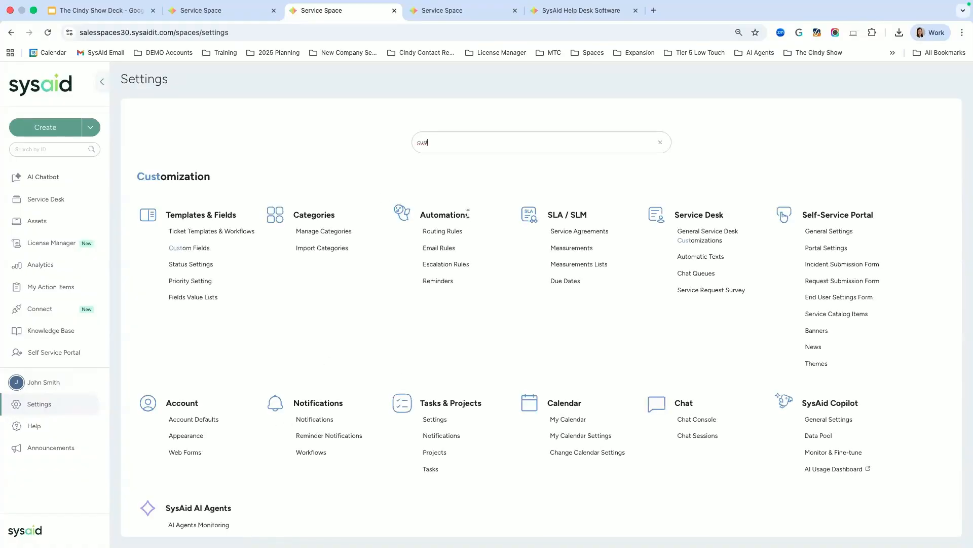
type("om fi")
left_click(199, 230)
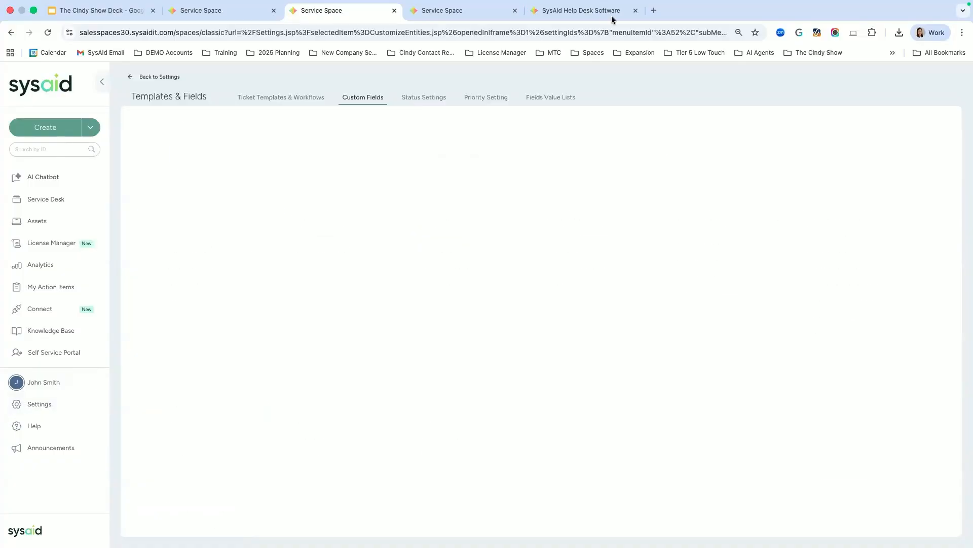
left_click(576, 16)
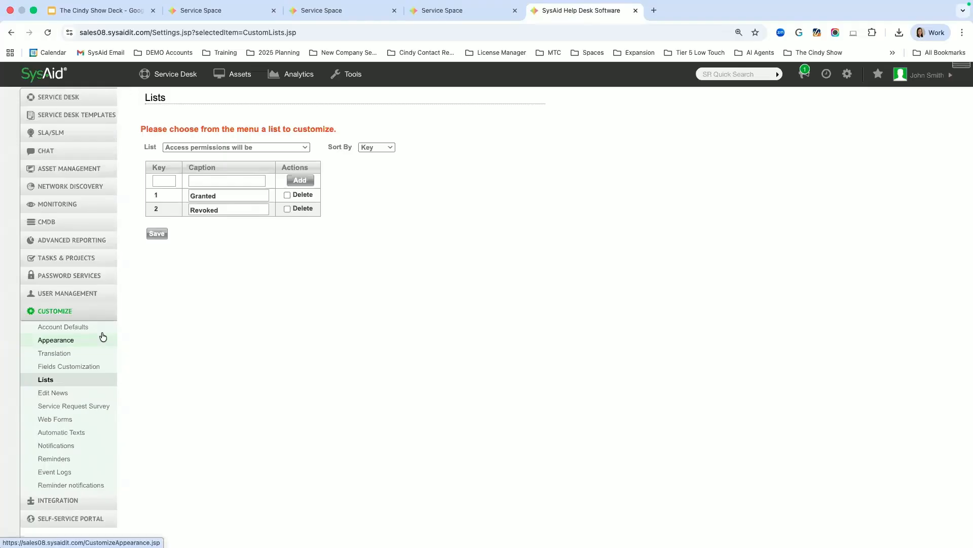
left_click(56, 311)
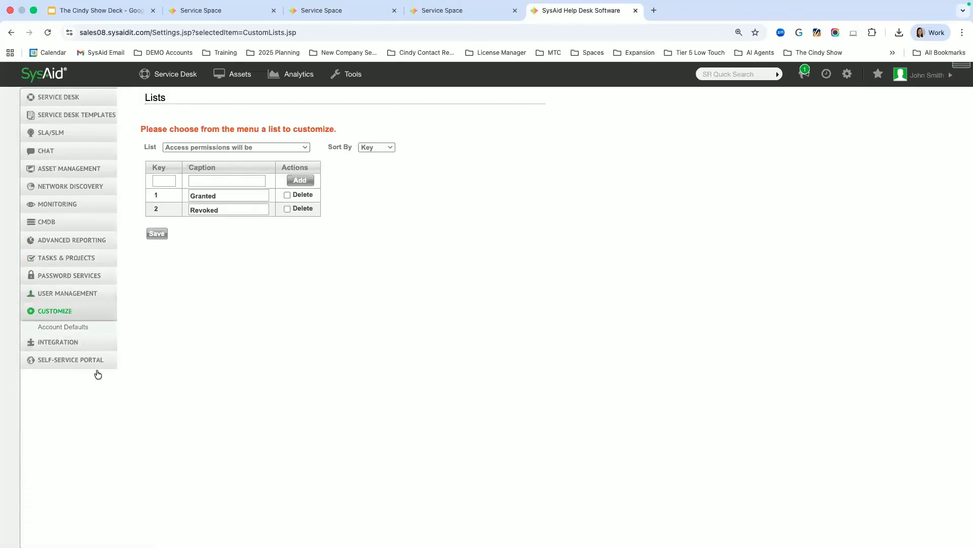
left_click(71, 366)
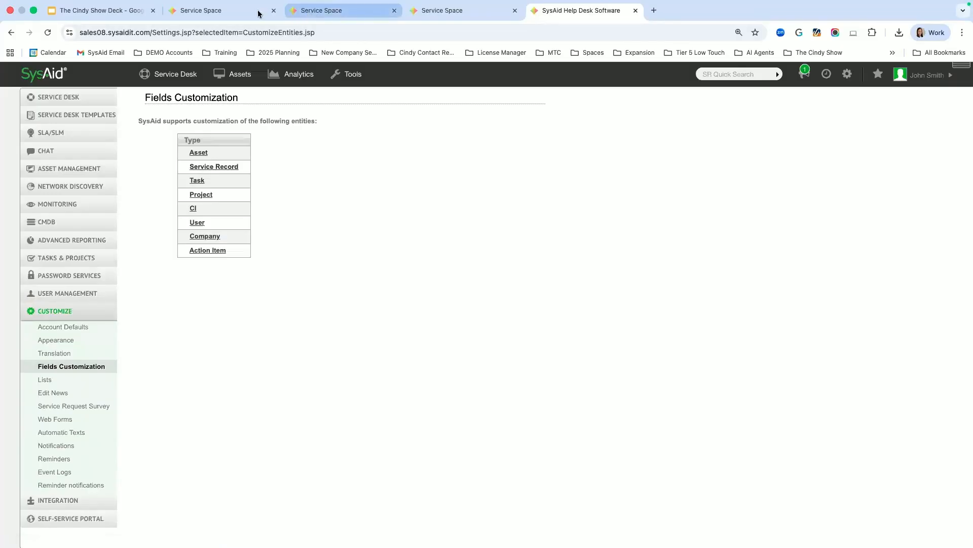
left_click(340, 11)
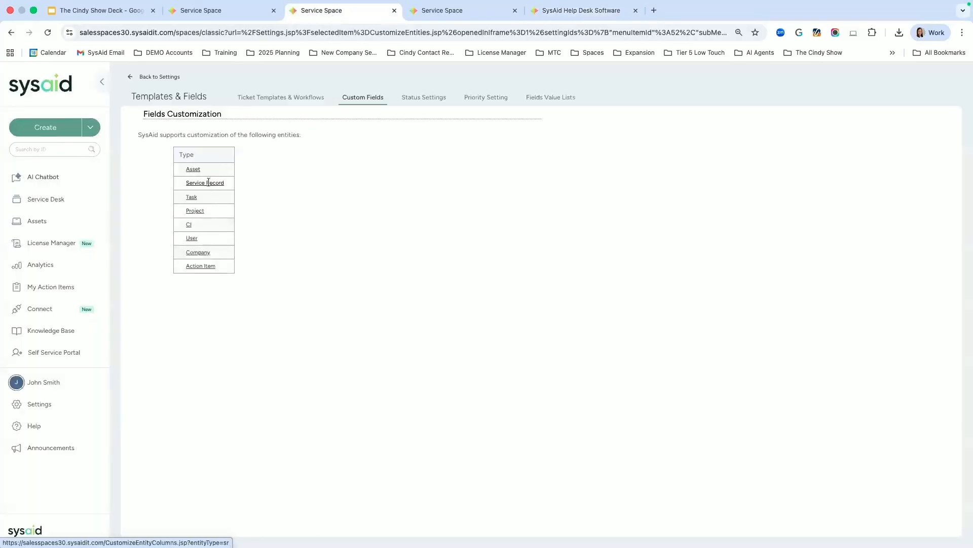
Step: Start a new List-type Service Record custom field captioned HARDWARE NEEDED
left_click(208, 182)
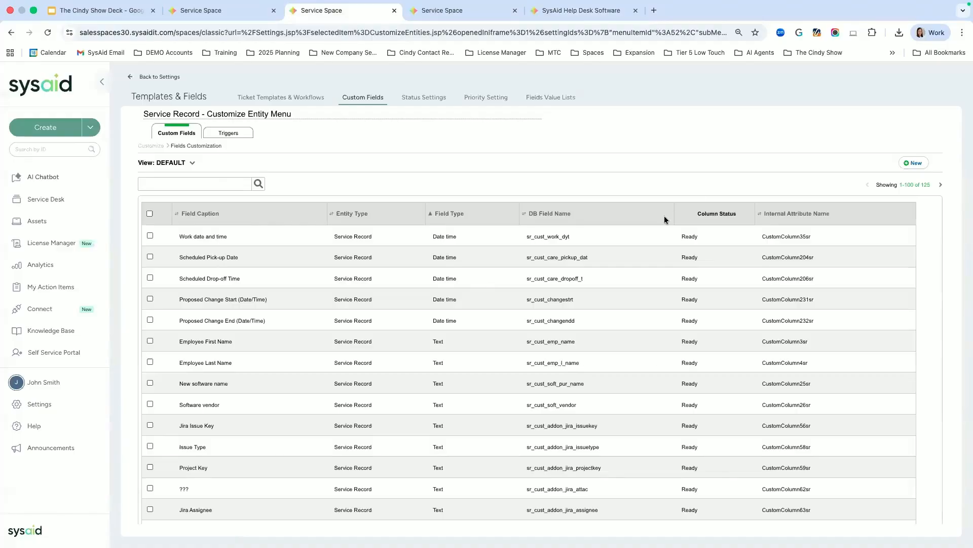
left_click(914, 164)
left_click(328, 194)
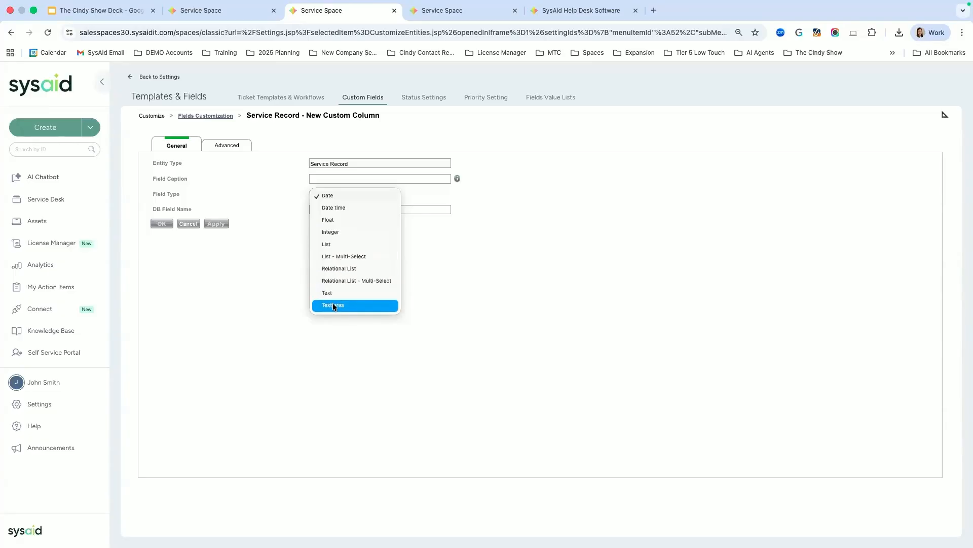
left_click(327, 245)
left_click(363, 182)
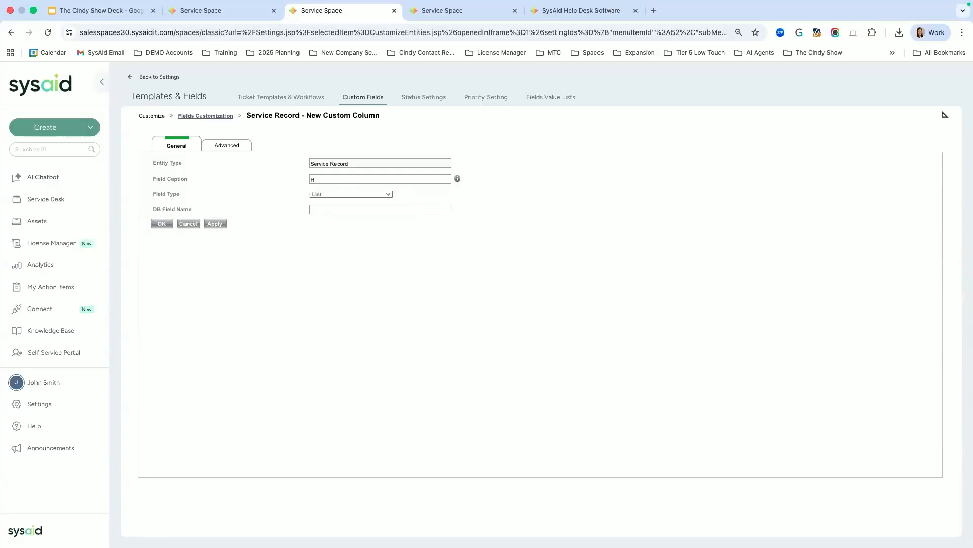
type("HARDWARE")
type(" B")
type("NEEDED")
key("Caps_Lock")
Step: Enter the database field name hard_needed and apply the new field
left_click_drag(192, 209, 151, 210)
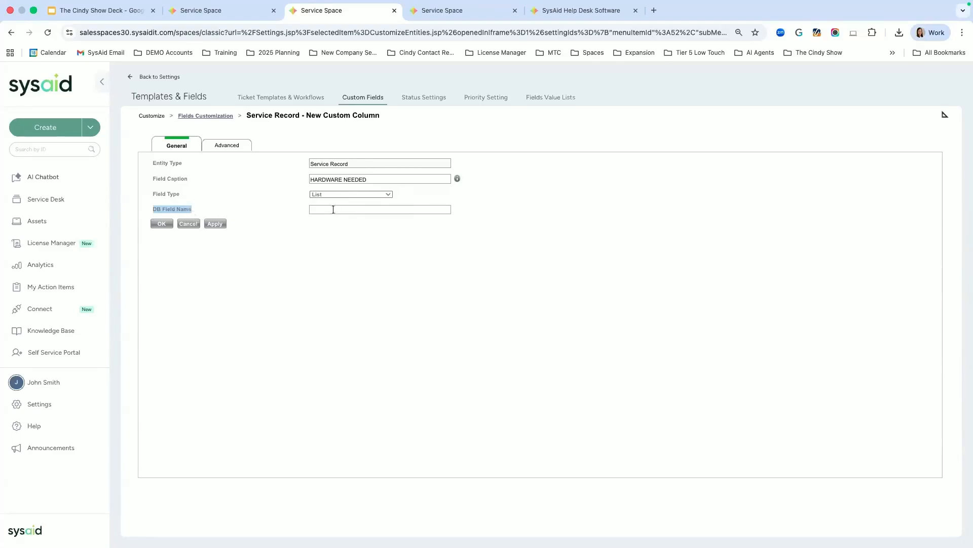
left_click(435, 209)
type("HARDWARE")
key("BackSpace")
key("BackSpace")
key("BackSpace")
key("BackSpace")
key("BackSpace")
key("BackSpace")
key("BackSpace")
type("harfo")
type("neede")
left_click_drag(353, 210, 299, 212)
left_click(217, 224)
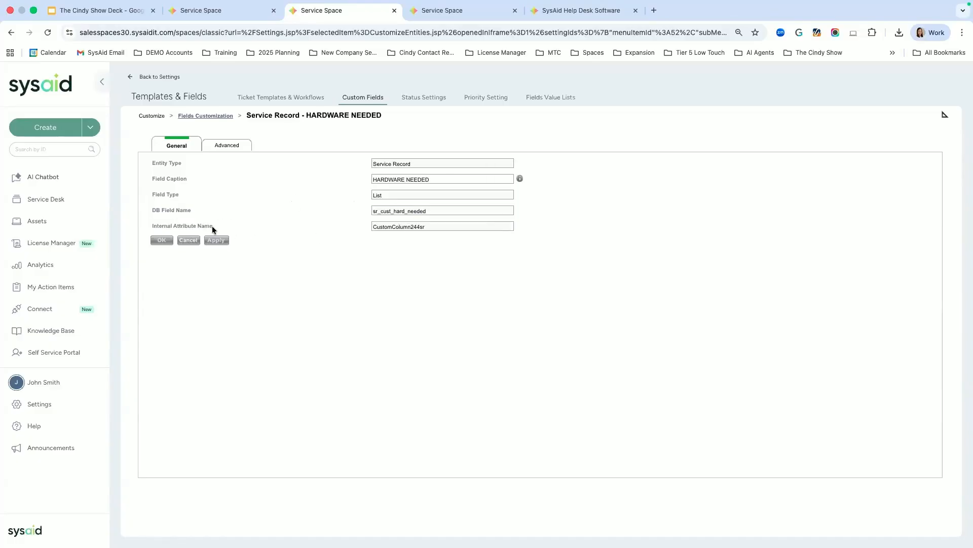
Step: Inspect the generated CustomColumn244sr internal attribute name, then return to the fields list
left_click_drag(213, 227, 154, 229)
left_click_drag(374, 226, 426, 227)
left_click_drag(231, 229, 151, 226)
left_click(465, 230)
left_click_drag(465, 230, 324, 236)
left_click(219, 117)
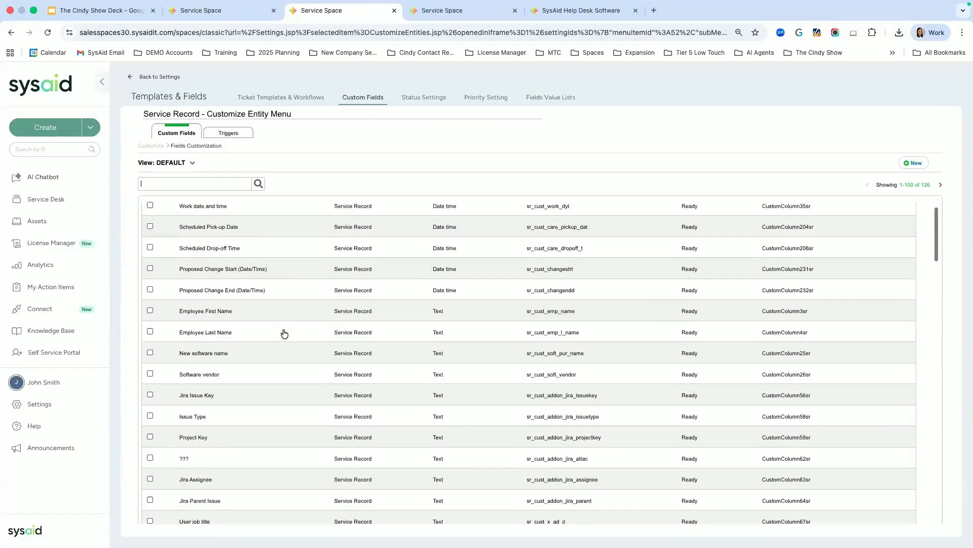
Step: Filter the Service Record fields by 'cindy' to locate Cindy Show Poll, then go to the Cindy Show Test template editor
scroll(284, 333, "down", 5)
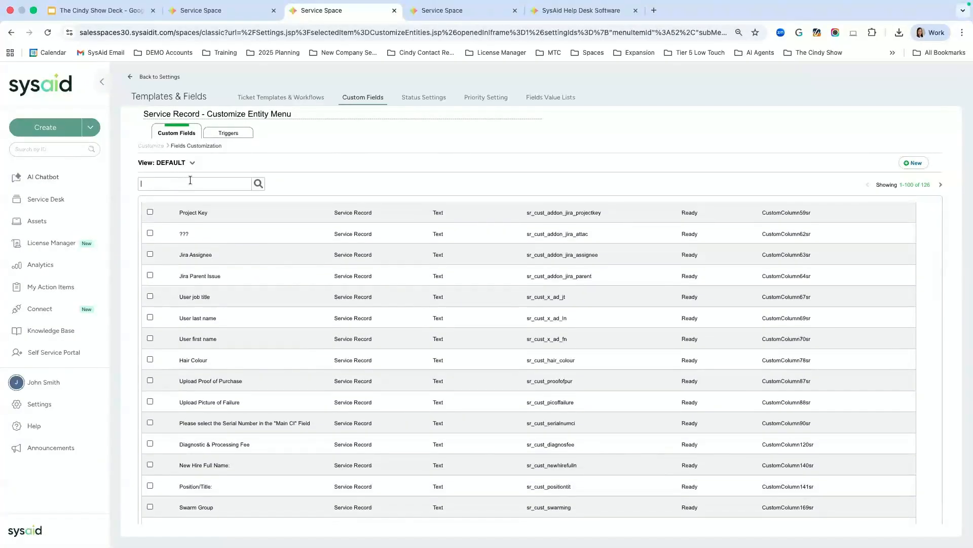
type("cindy")
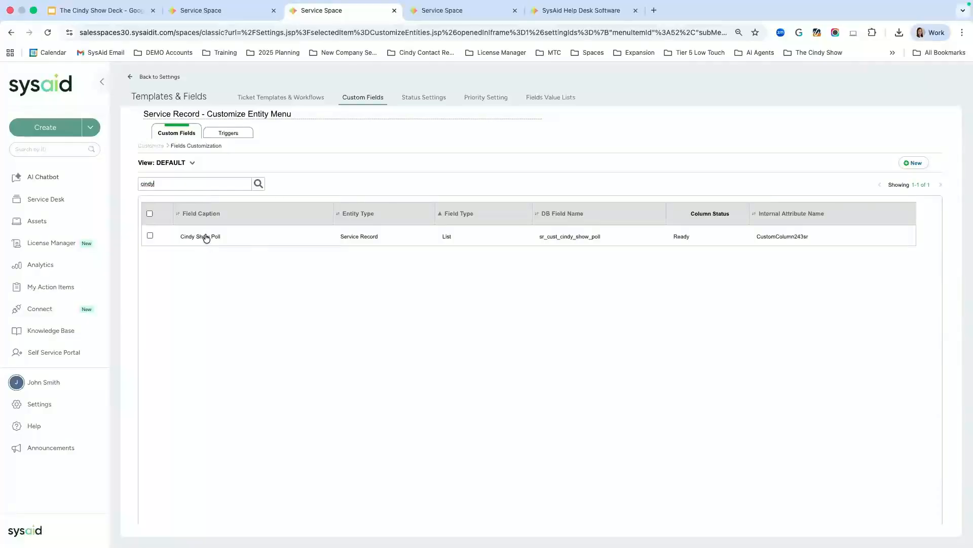
left_click(479, 12)
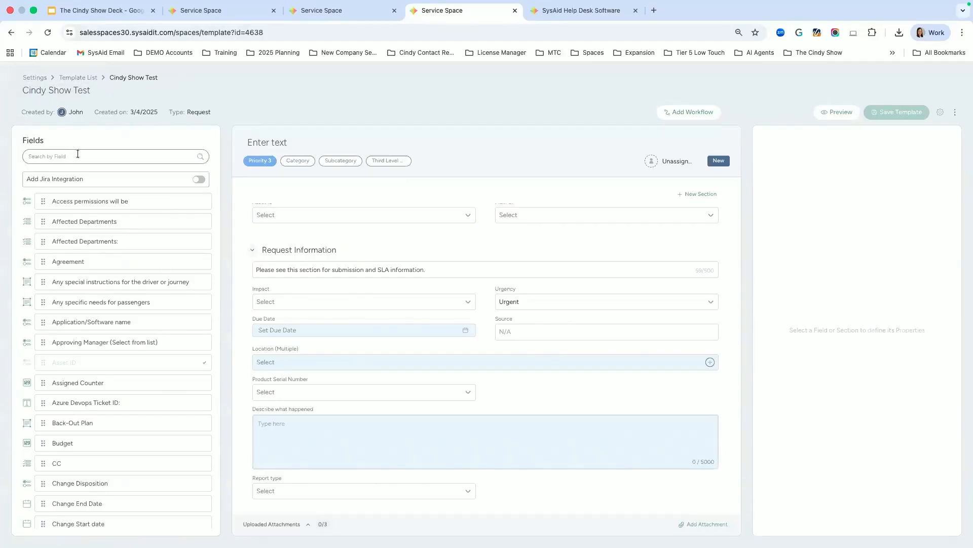
Step: Search 'cindy' and drop Cindy Show Poll beside Product Serial Number, checking its still-empty dropdown
type("cindy")
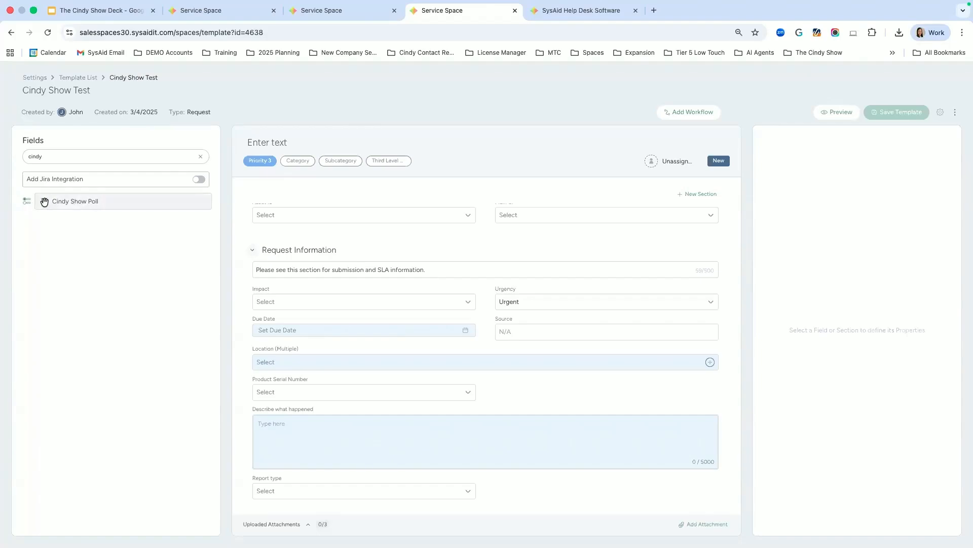
left_click_drag(78, 206, 525, 397)
left_click(533, 390)
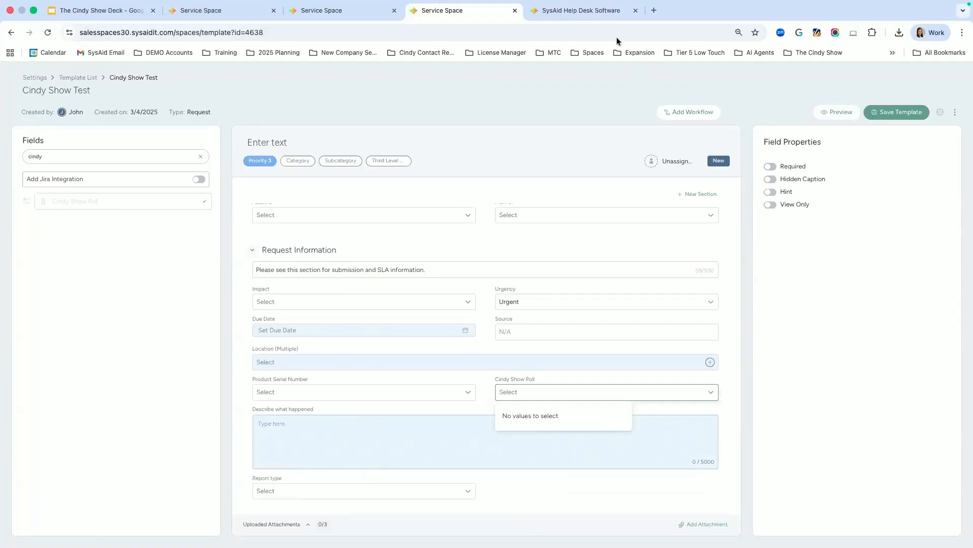
Step: Browse the customizable service record lists in the classic admin view, then return to Settings
left_click(589, 11)
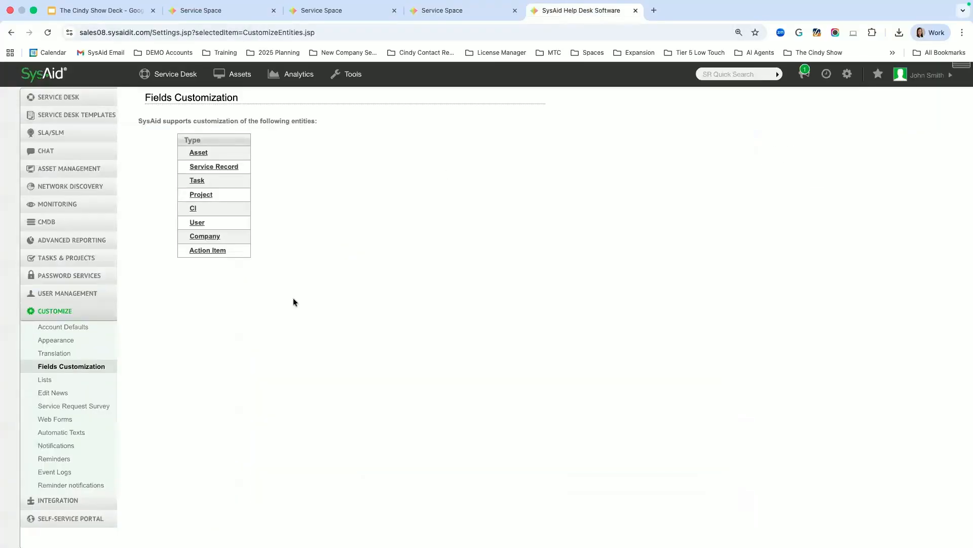
left_click(46, 380)
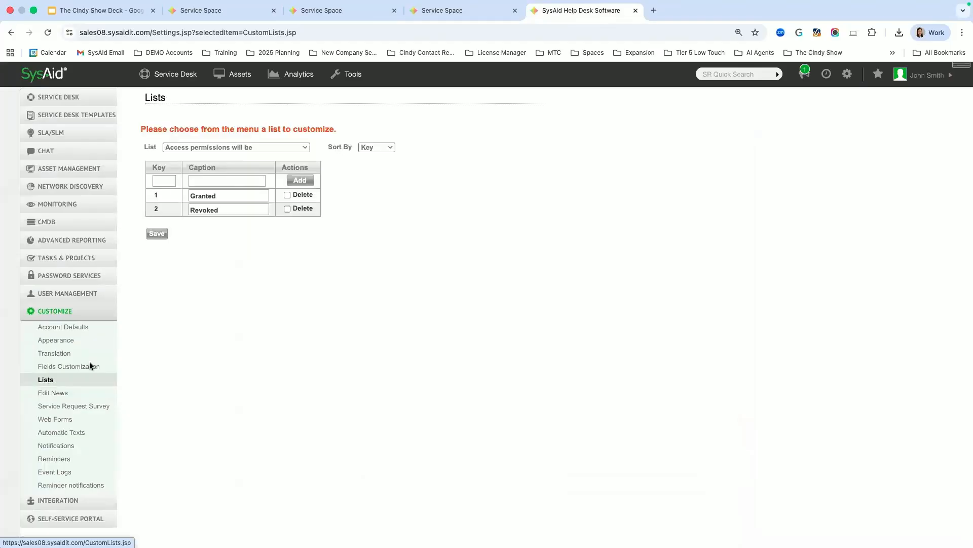
left_click(240, 147)
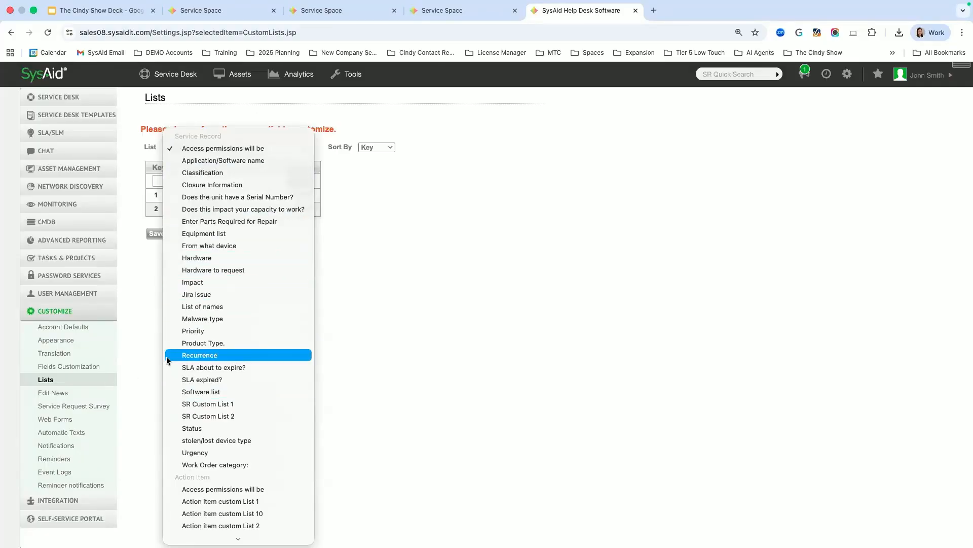
left_click(328, 14)
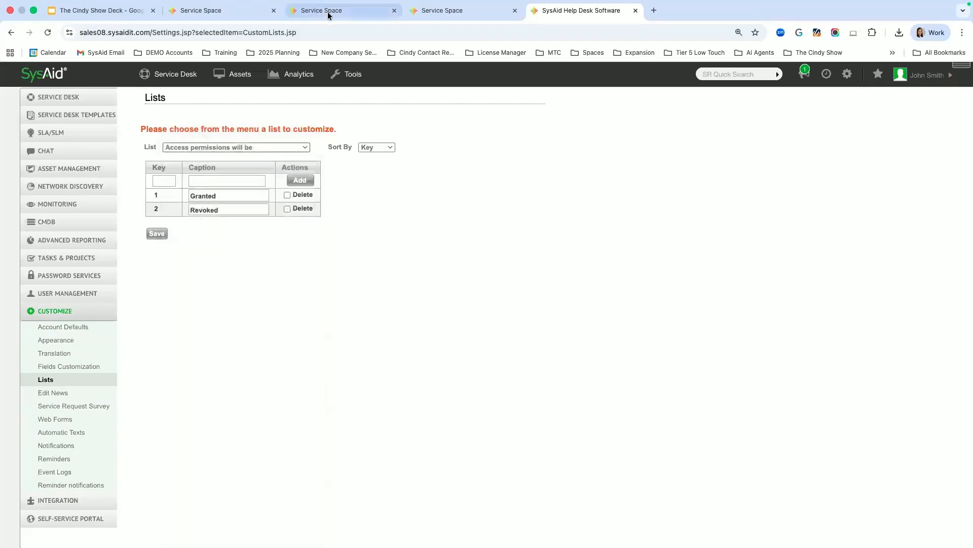
left_click(226, 12)
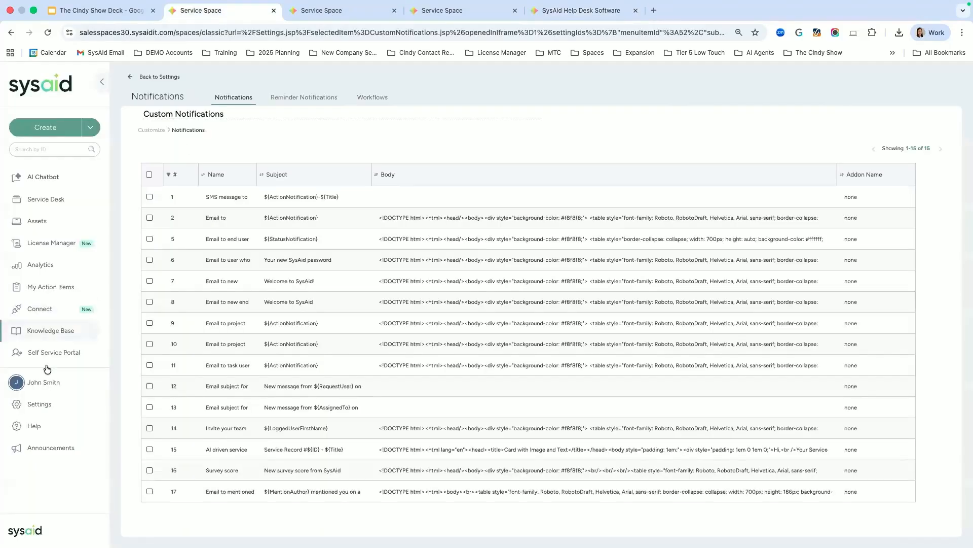
left_click(33, 404)
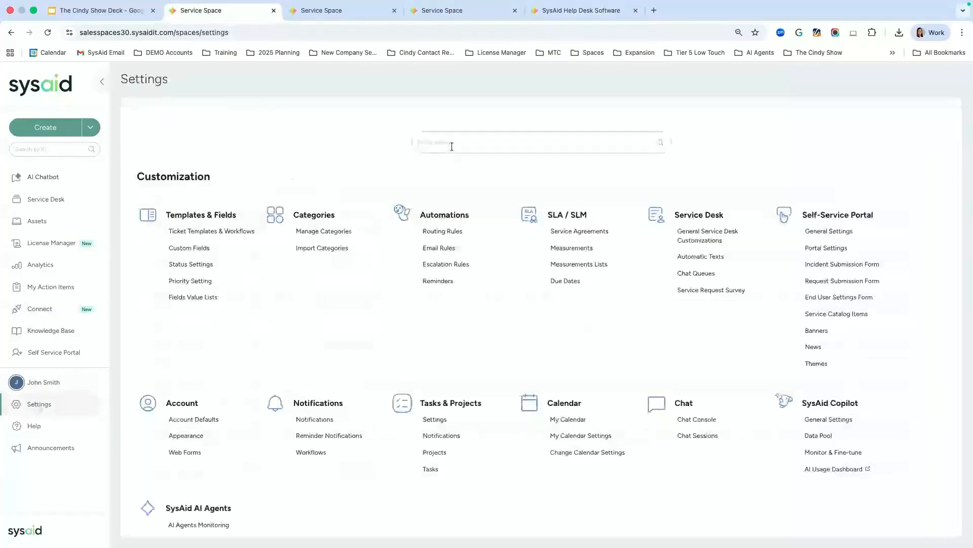
Step: Search Settings for 'list' and open the Cindy Show Poll value list under Fields Value Lists
type("list")
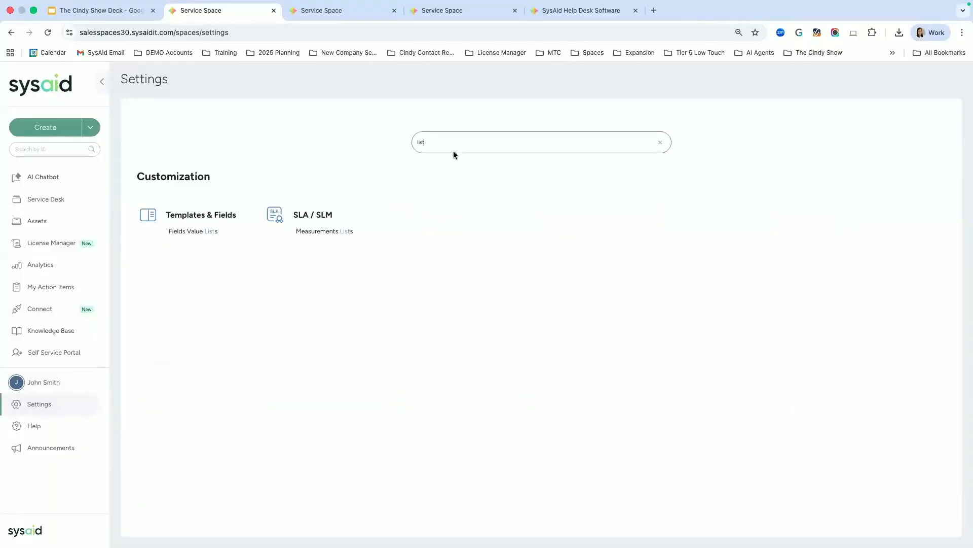
left_click(193, 232)
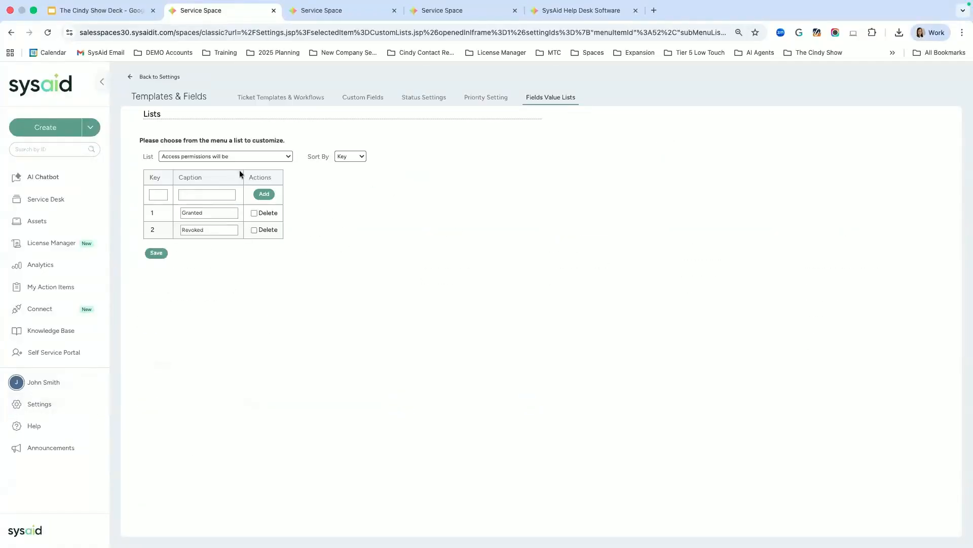
left_click(240, 157)
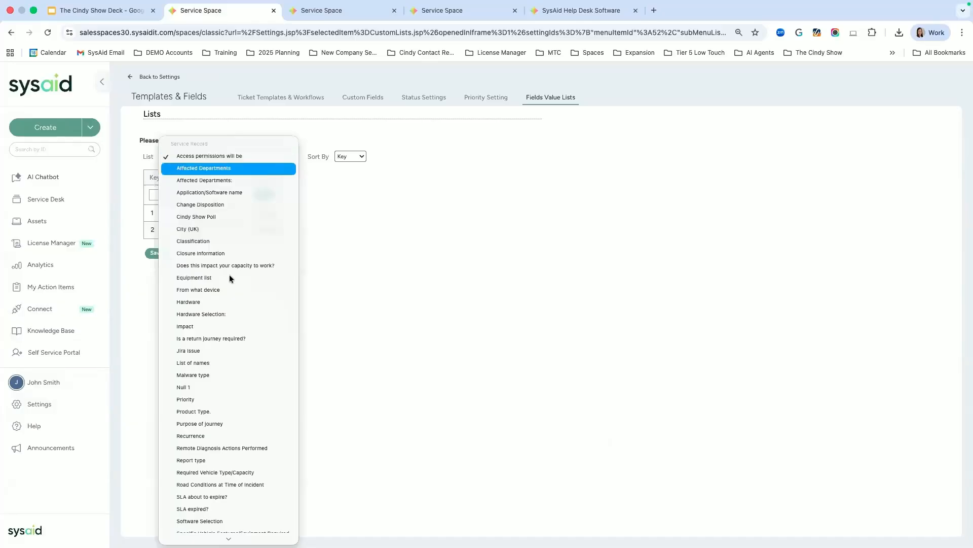
left_click(194, 221)
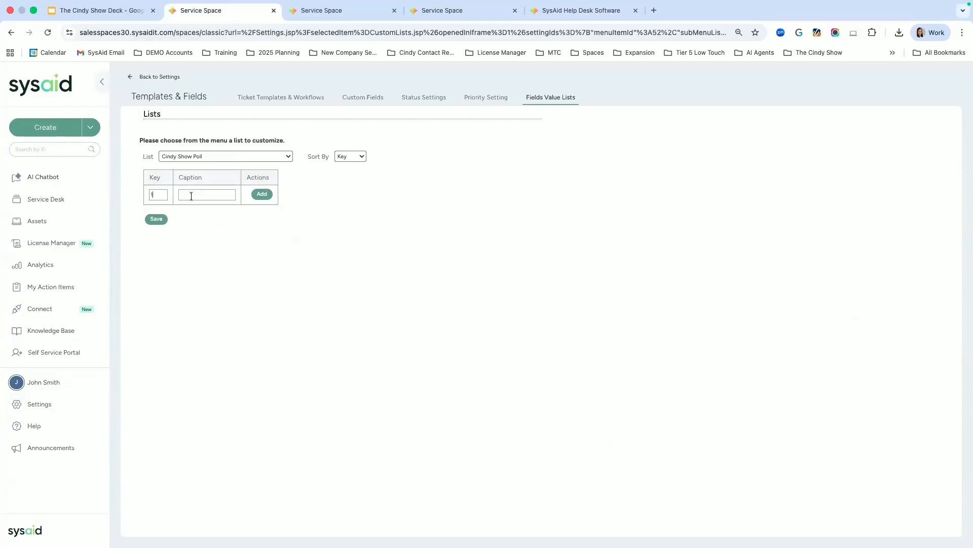
Step: Add the options 1 Yes and 2 No to the Cindy Show Poll list
left_click(231, 199)
type("Yes")
left_click(263, 194)
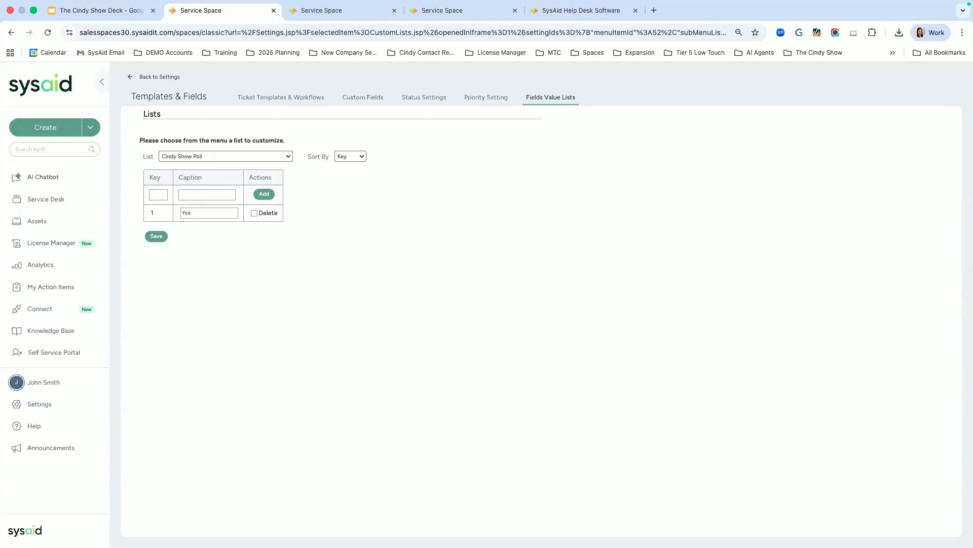
type("2")
left_click(202, 196)
type("No")
left_click(263, 194)
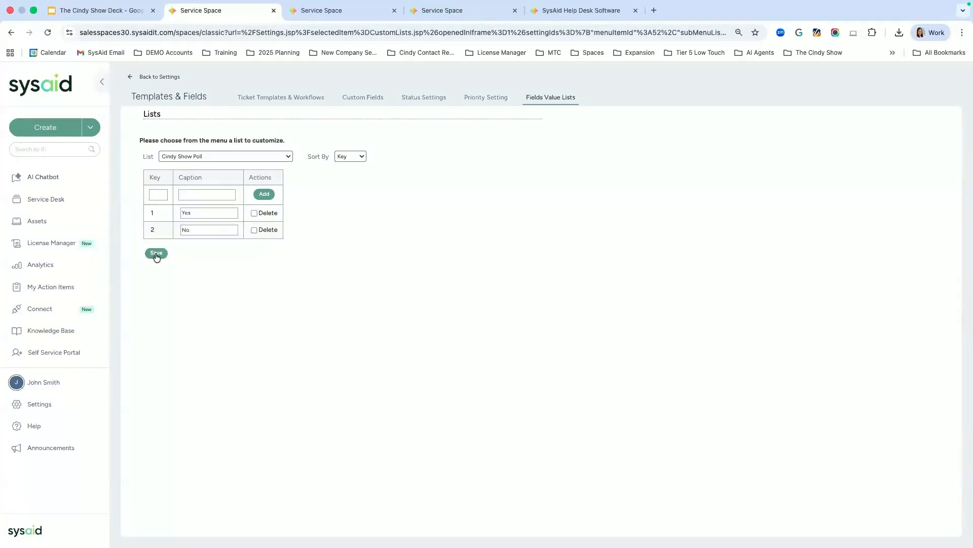
left_click(360, 12)
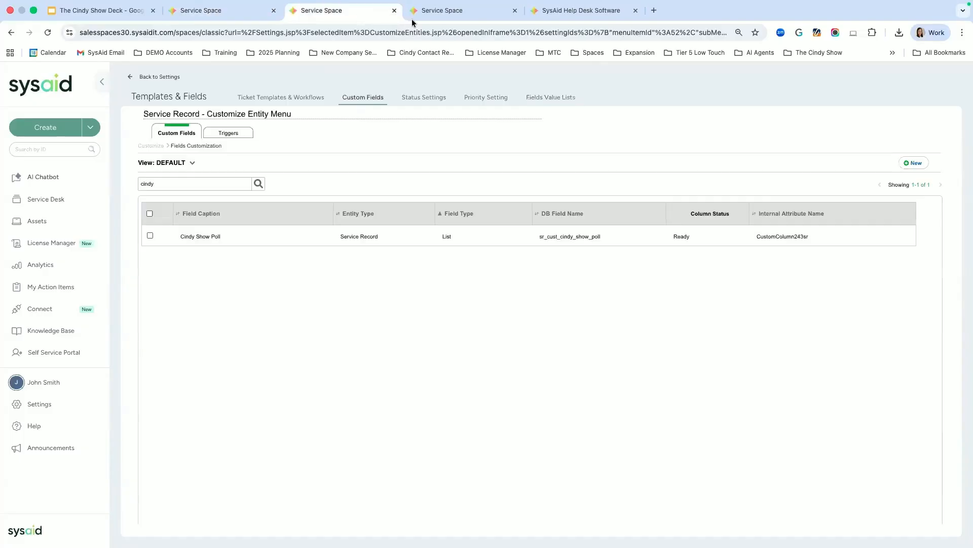
Step: Save the Cindy Show Test template, reload it, and confirm Cindy Show Poll offers Yes and No
left_click(458, 13)
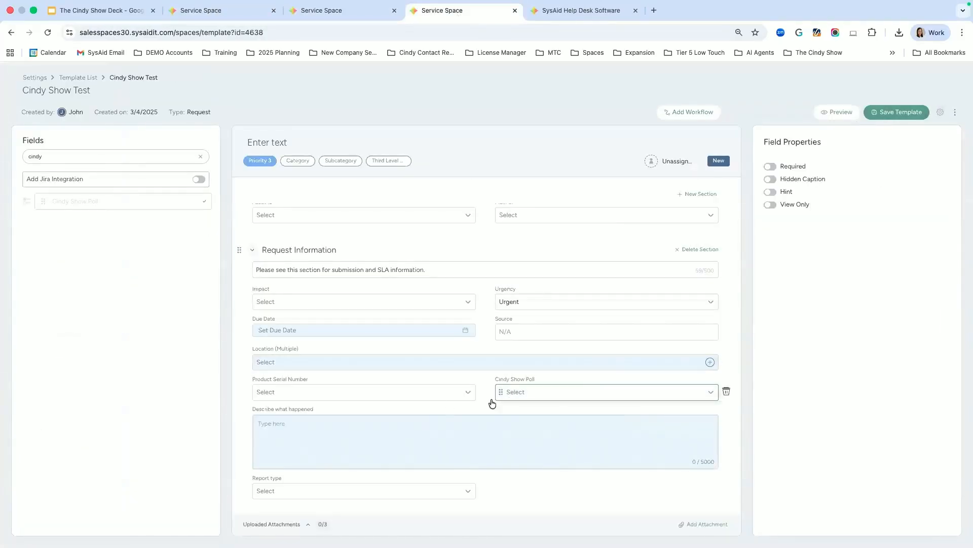
left_click(900, 112)
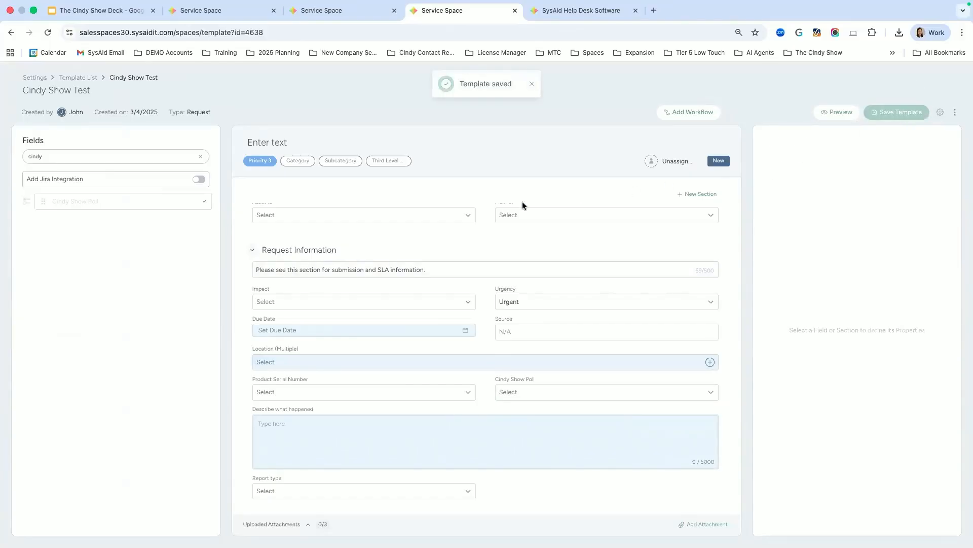
left_click(524, 392)
left_click(48, 33)
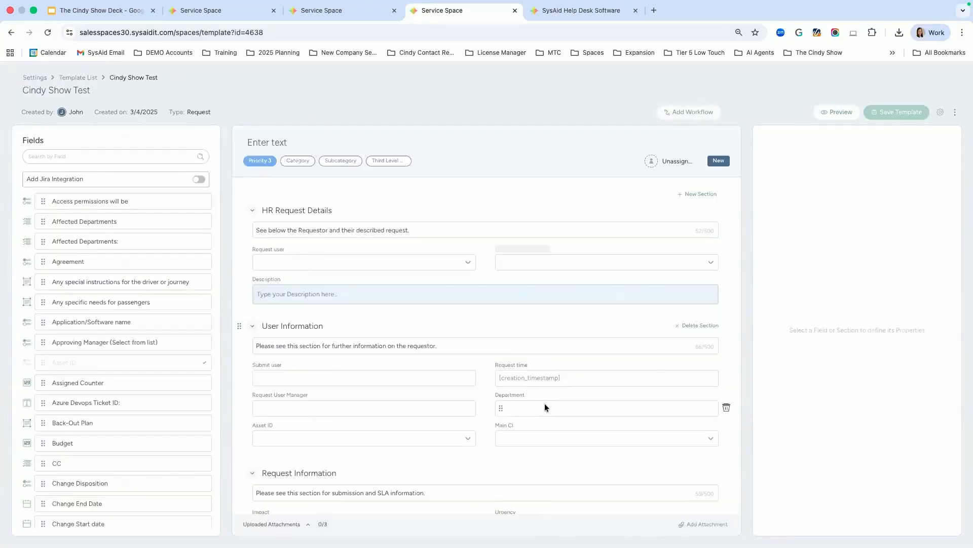
scroll(536, 437, "down", 5)
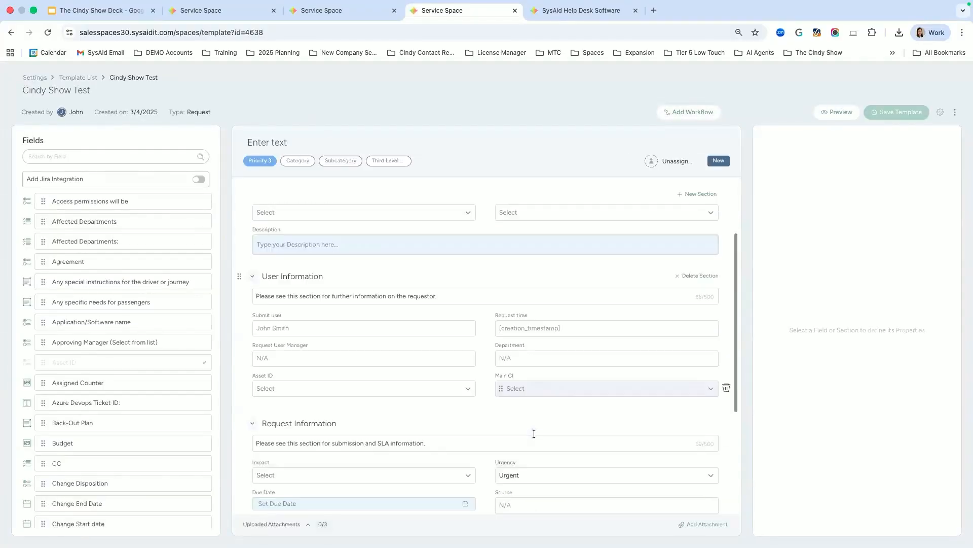
scroll(534, 433, "down", 2)
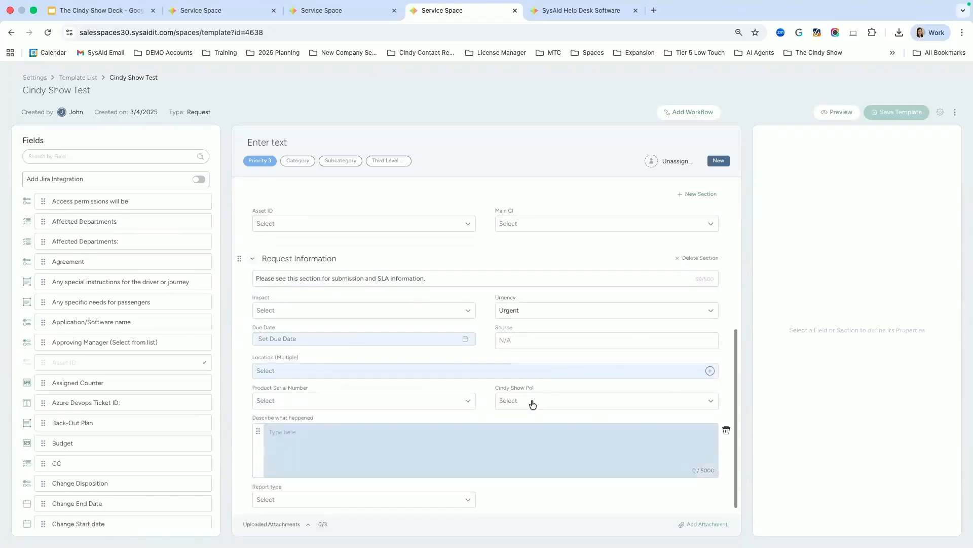
left_click(531, 400)
left_click(532, 400)
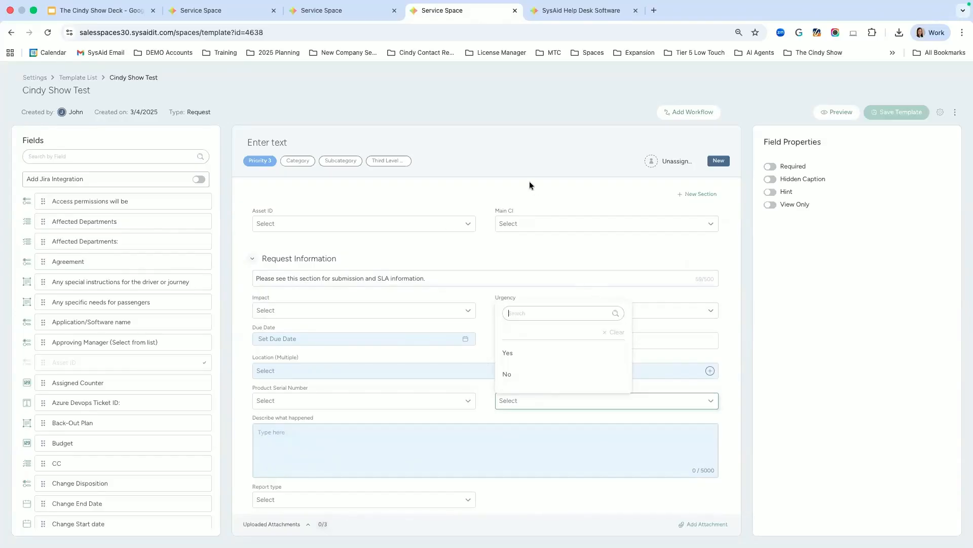
left_click(315, 386)
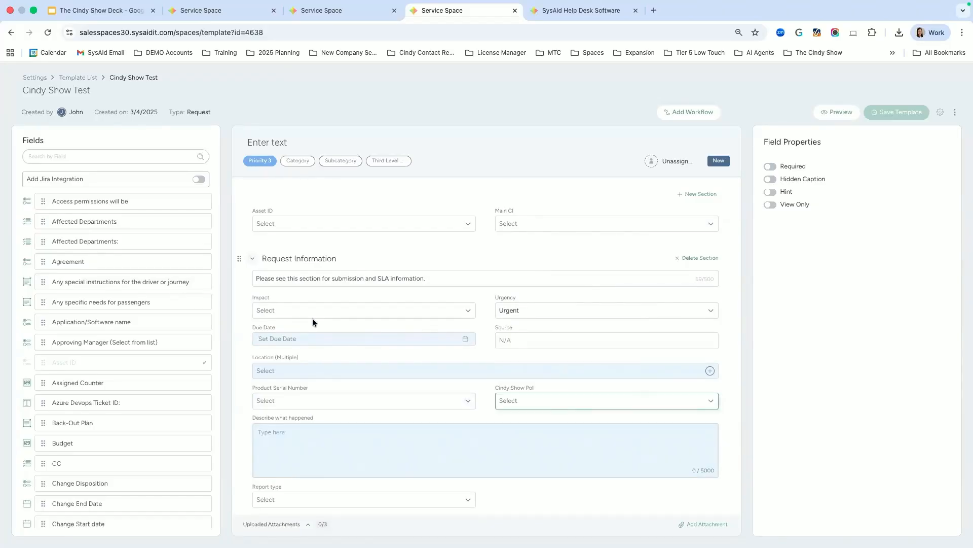
Step: Review the Product Serial Number dropdown options, then close them
scroll(355, 425, "down", 1)
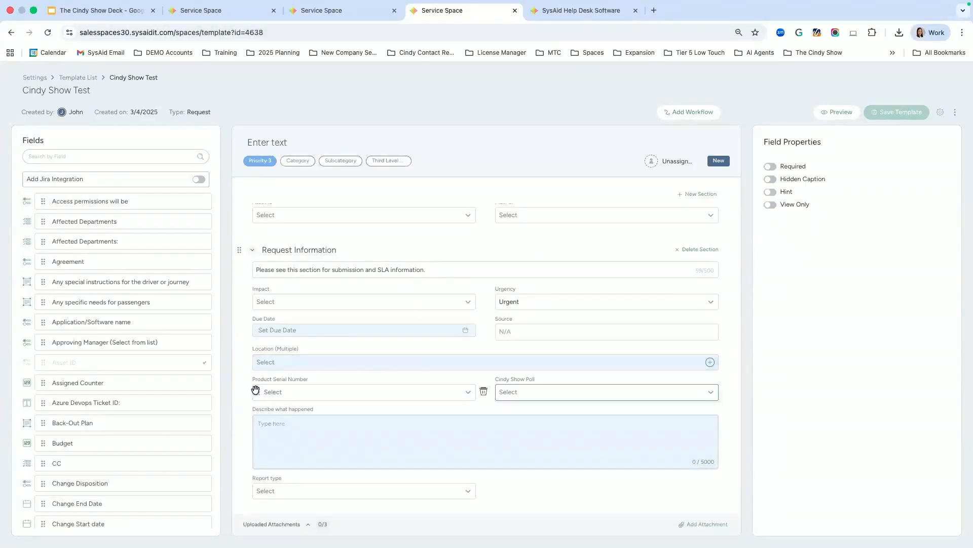
left_click(268, 393)
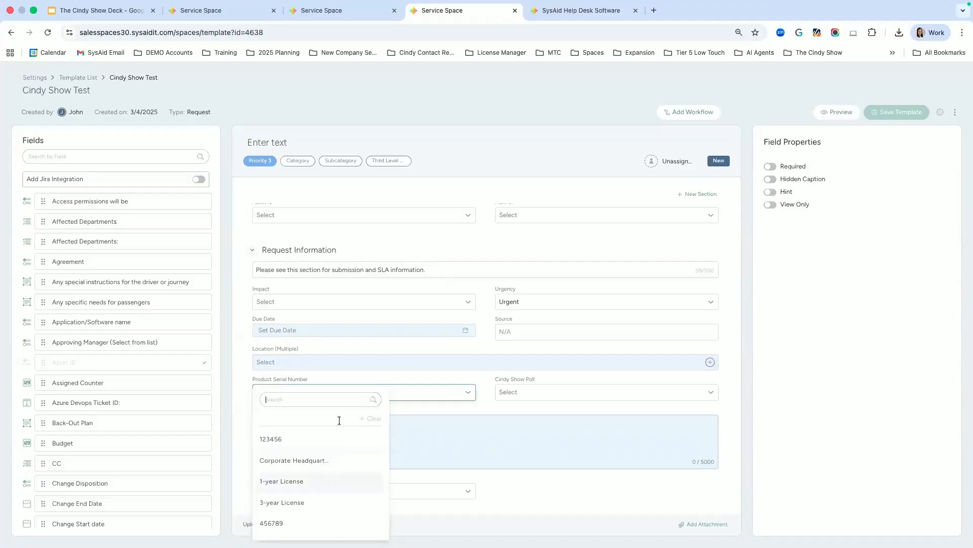
scroll(315, 449, "down", 3)
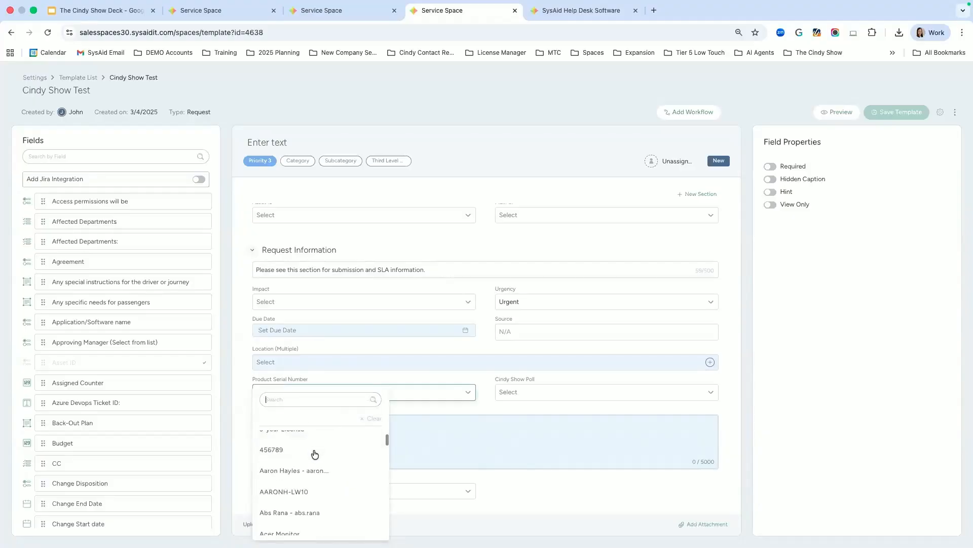
scroll(315, 452, "down", 5)
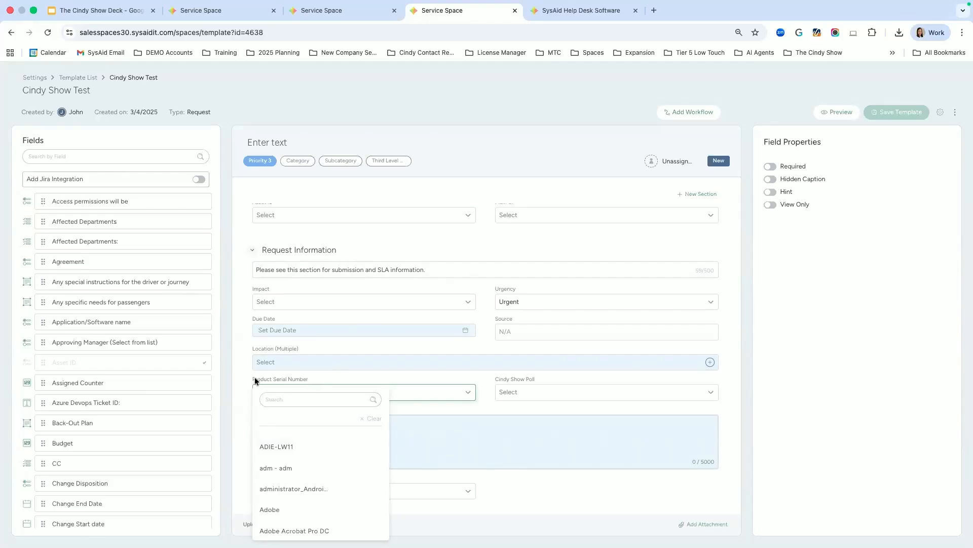
left_click(406, 361)
Step: Filter Service Record custom fields by 'produ' and open Product Serial Number's settings to view its CMDB entity
left_click(355, 11)
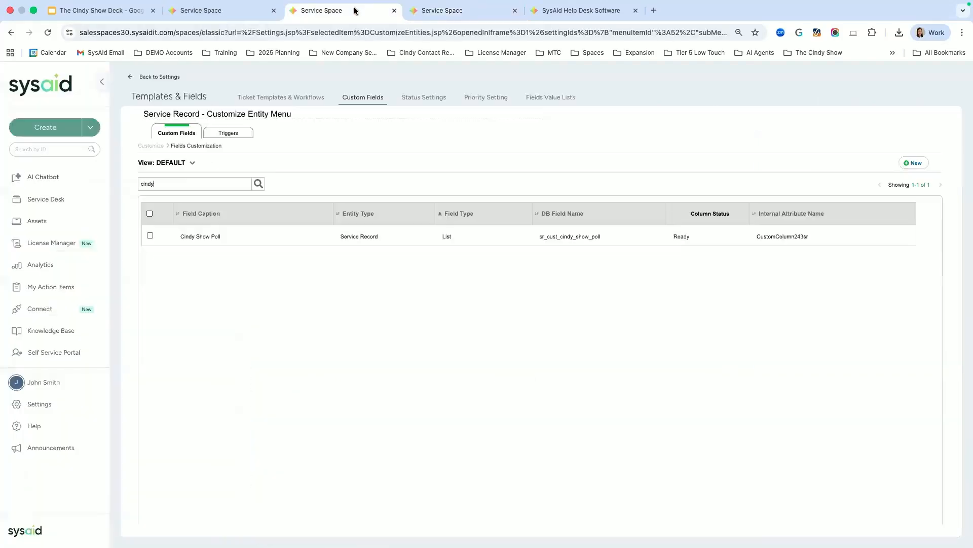
left_click(40, 405)
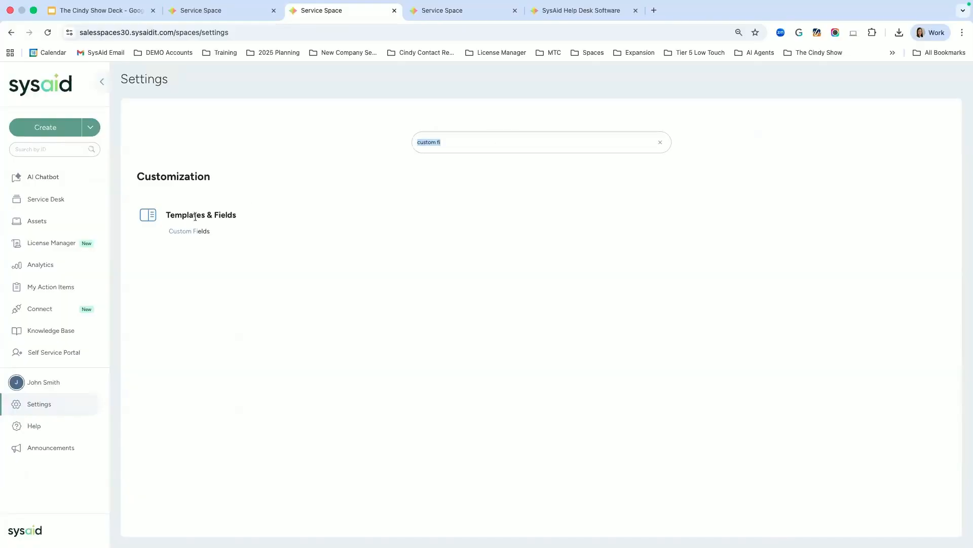
left_click(185, 233)
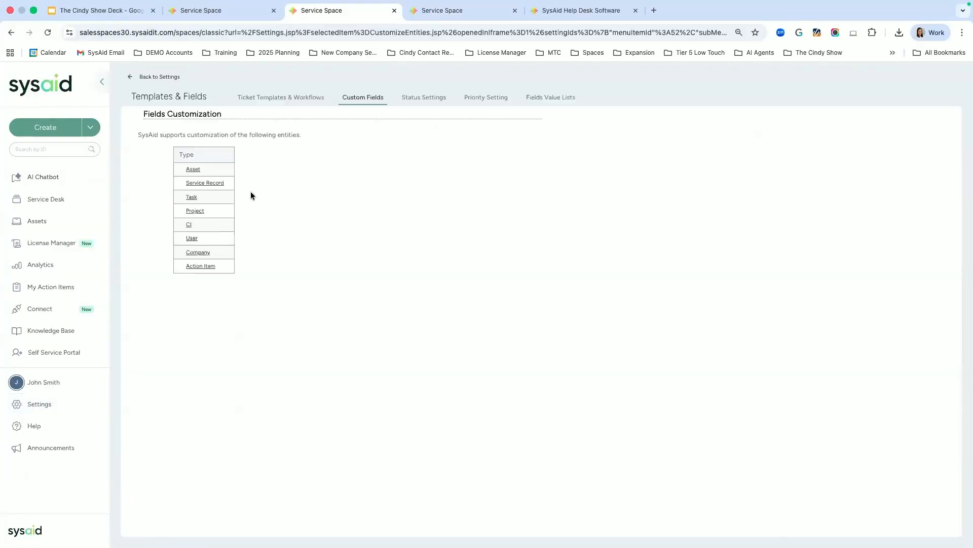
left_click(213, 183)
left_click(209, 183)
type("product")
key("Return")
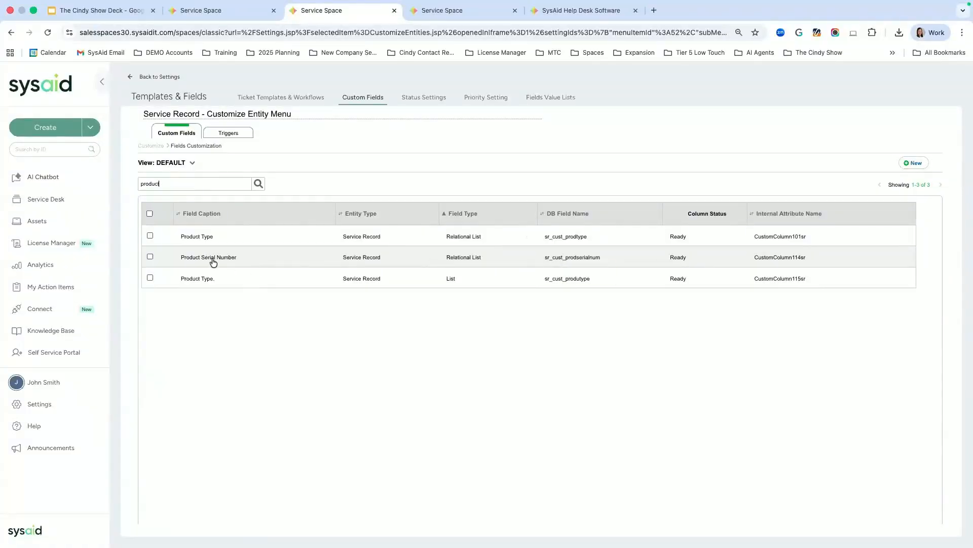
double_click(212, 260)
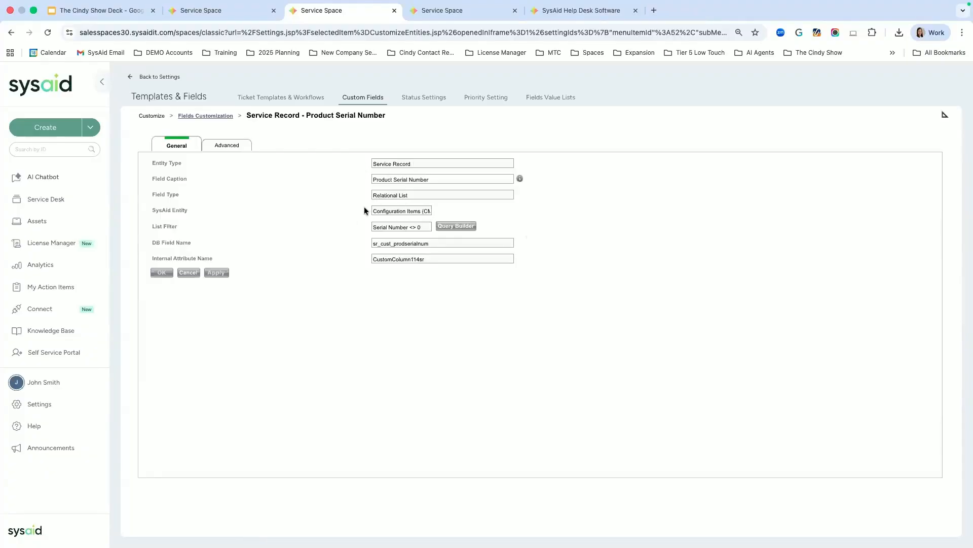
left_click_drag(374, 212, 443, 213)
Step: Confirm the Product Serial Number filter uses the Serial Number column, then return to its Relational List settings
left_click(453, 226)
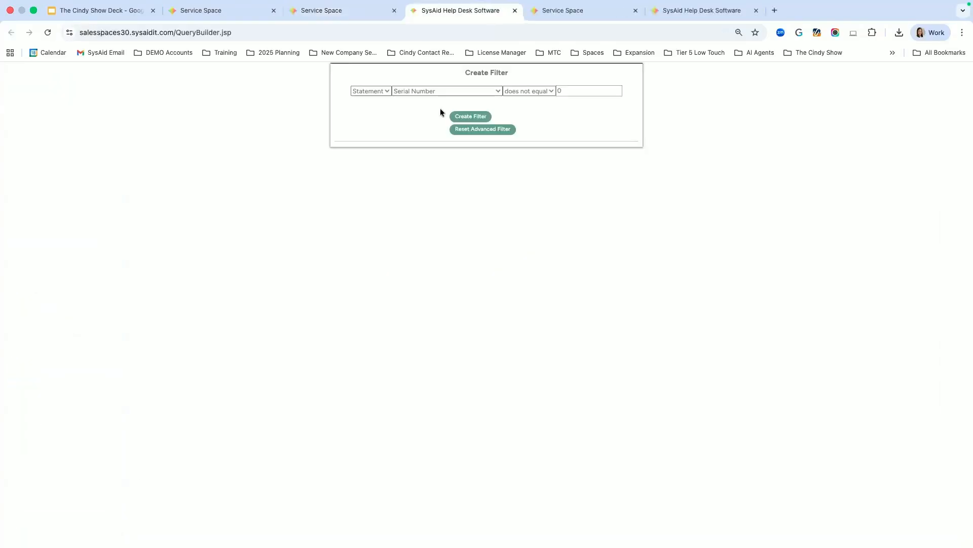
left_click(471, 93)
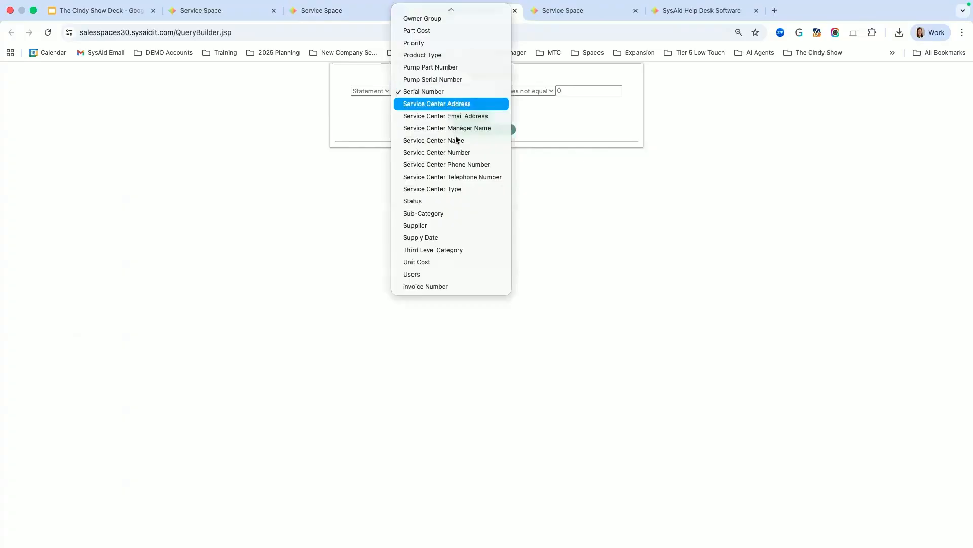
left_click(660, 133)
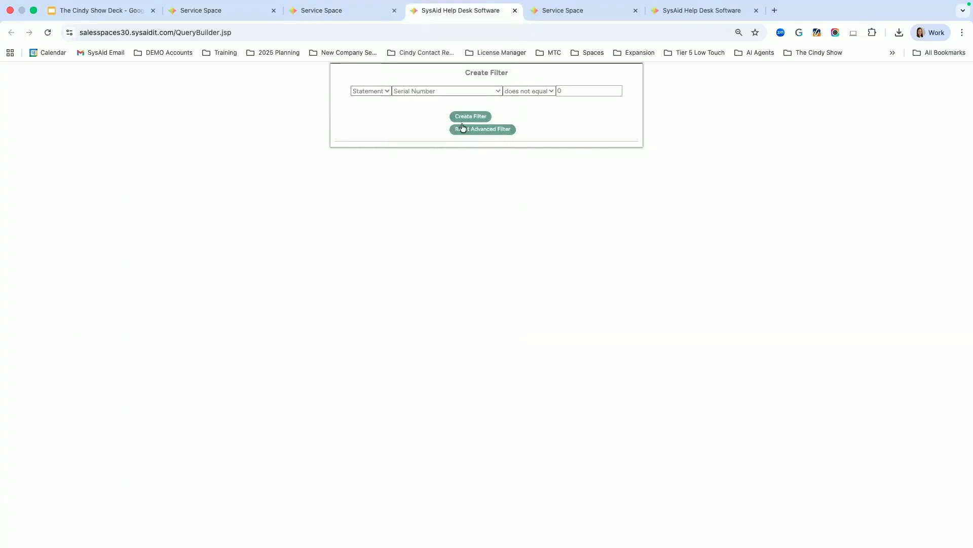
left_click(336, 11)
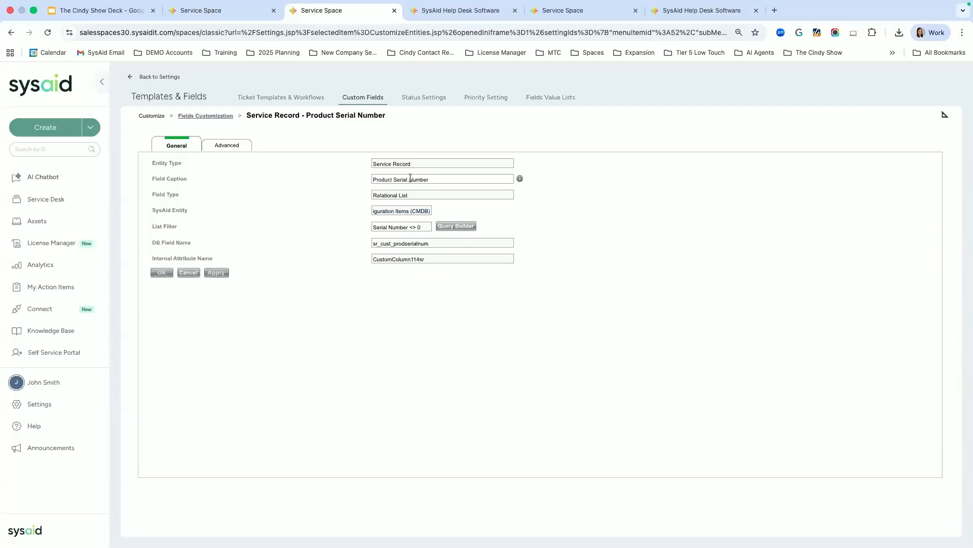
left_click_drag(415, 196, 350, 202)
Step: Go back to the Service Record custom fields list and close the extra SysAid Help Desk Software tab
left_click(206, 116)
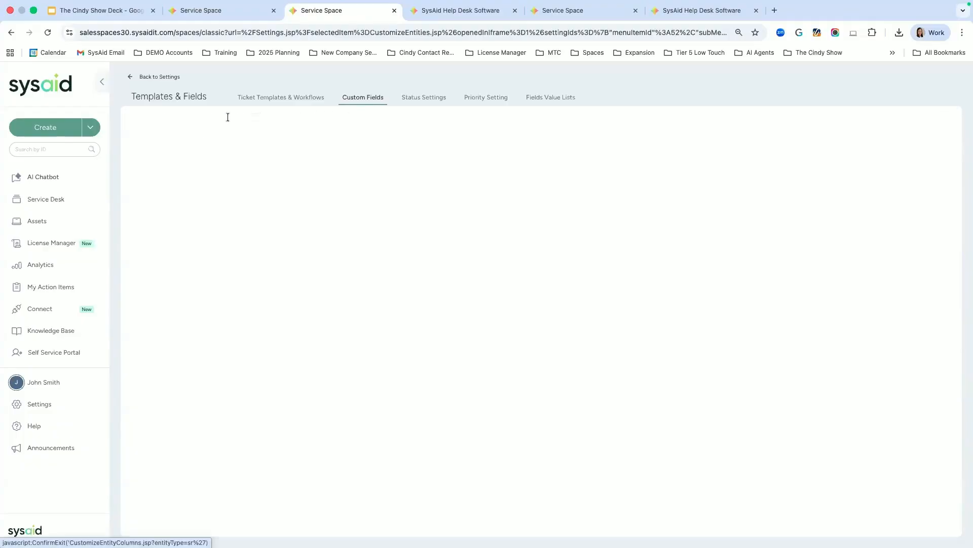
scroll(479, 356, "down", 15)
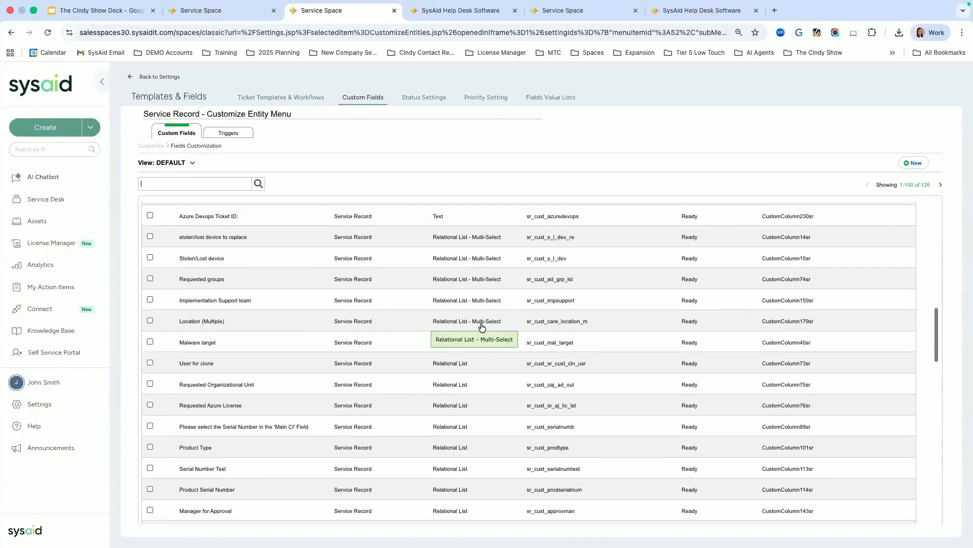
scroll(479, 325, "up", 1)
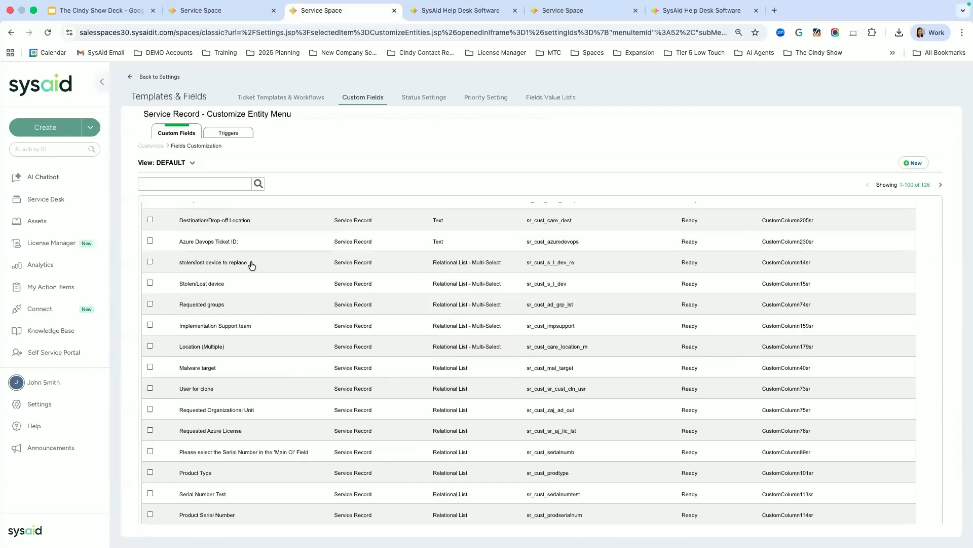
left_click(490, 12)
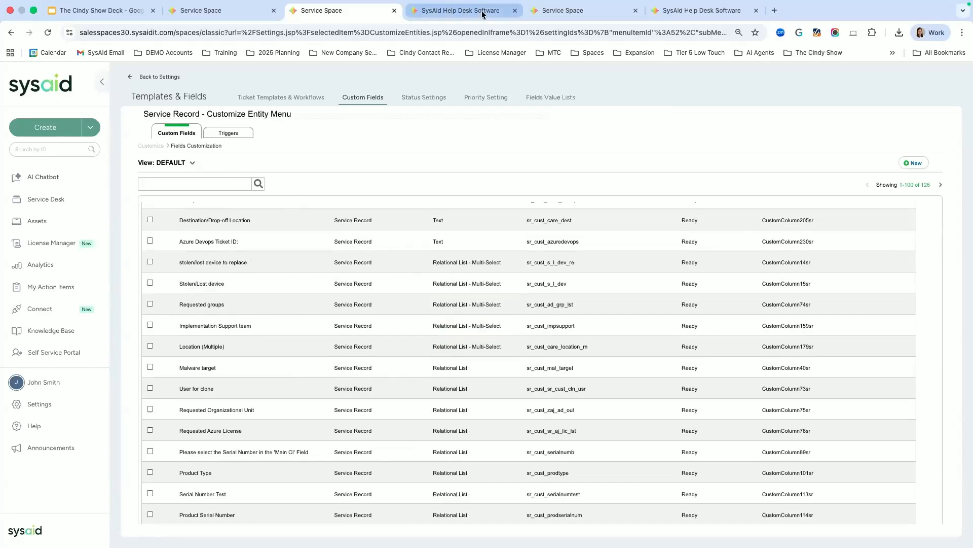
left_click(513, 11)
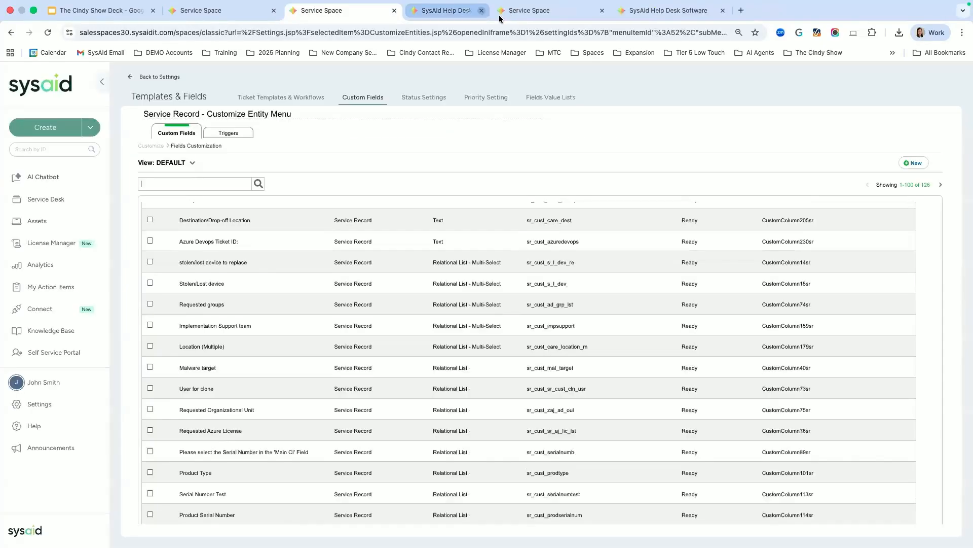
left_click(483, 10)
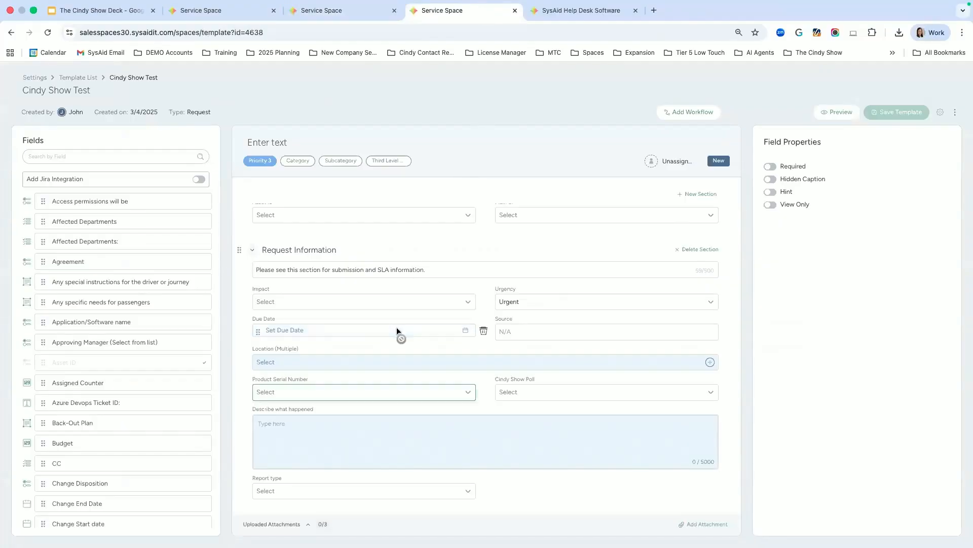
left_click(469, 491)
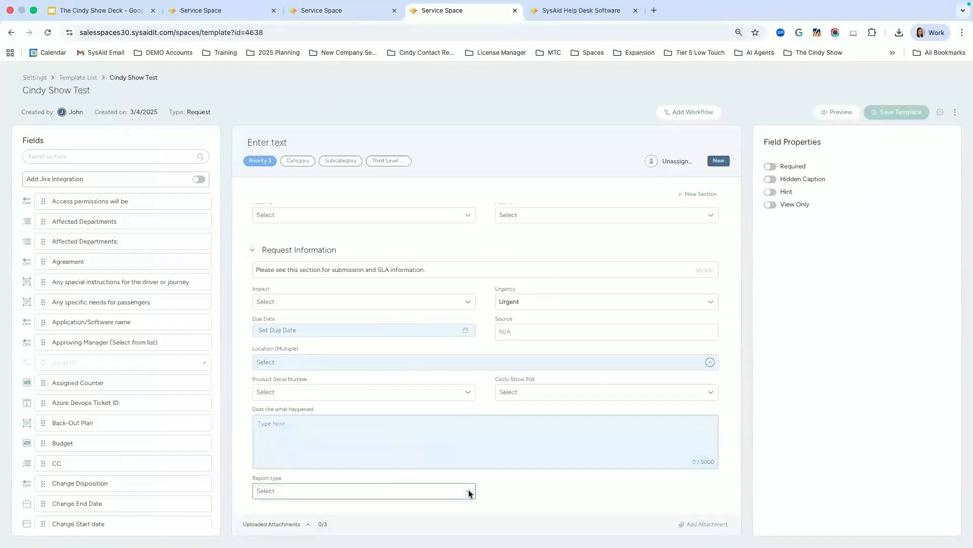
left_click(555, 456)
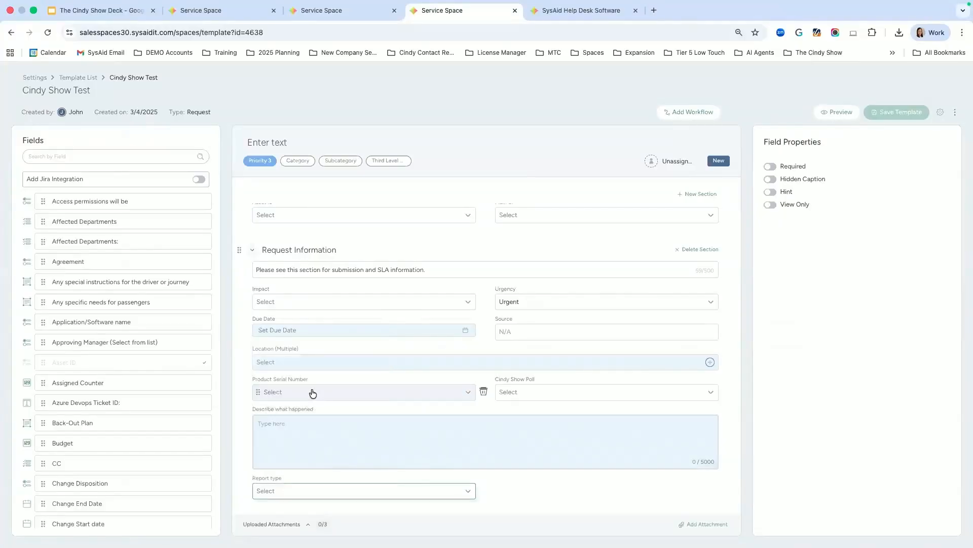
left_click(324, 363)
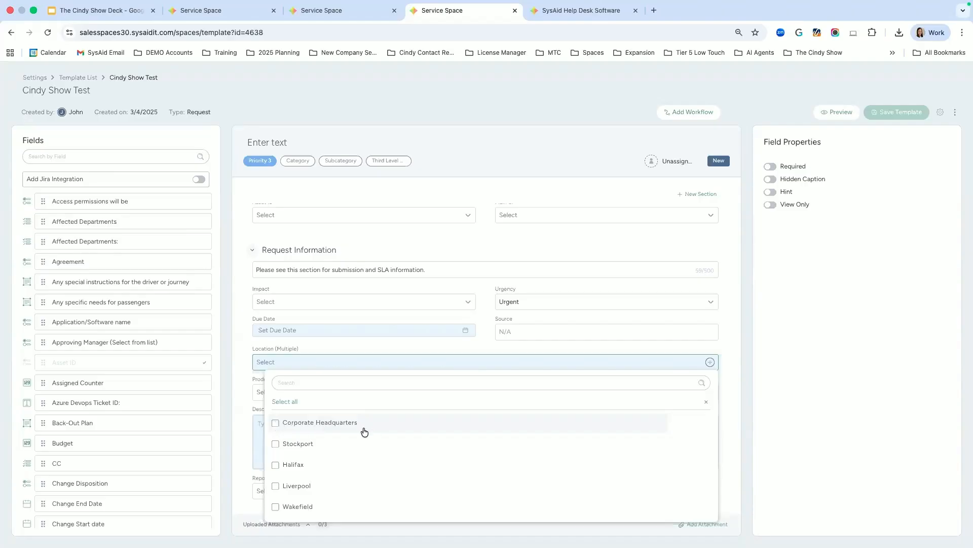
scroll(333, 431, "down", 5)
scroll(333, 431, "up", 5)
scroll(308, 439, "down", 5)
scroll(309, 436, "up", 5)
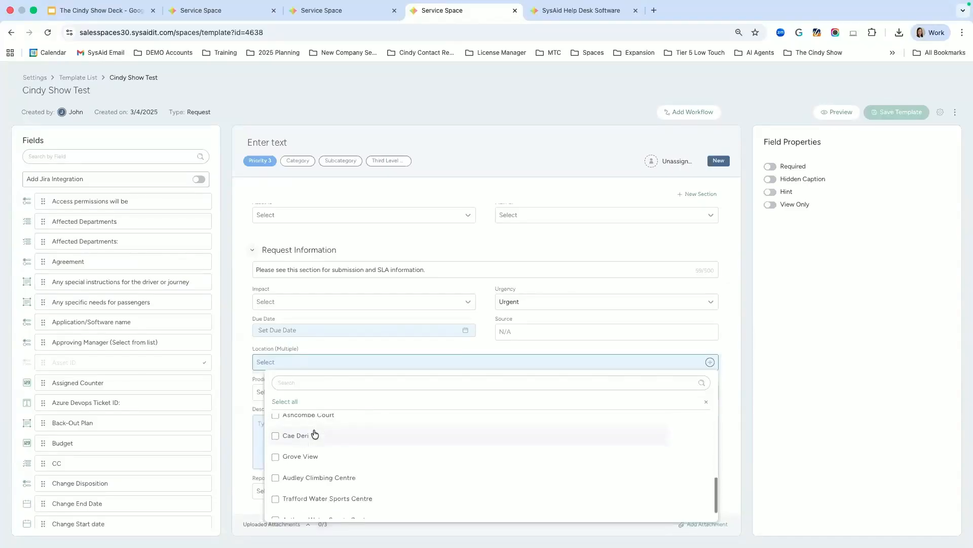
left_click(275, 422)
left_click(264, 444)
left_click(264, 463)
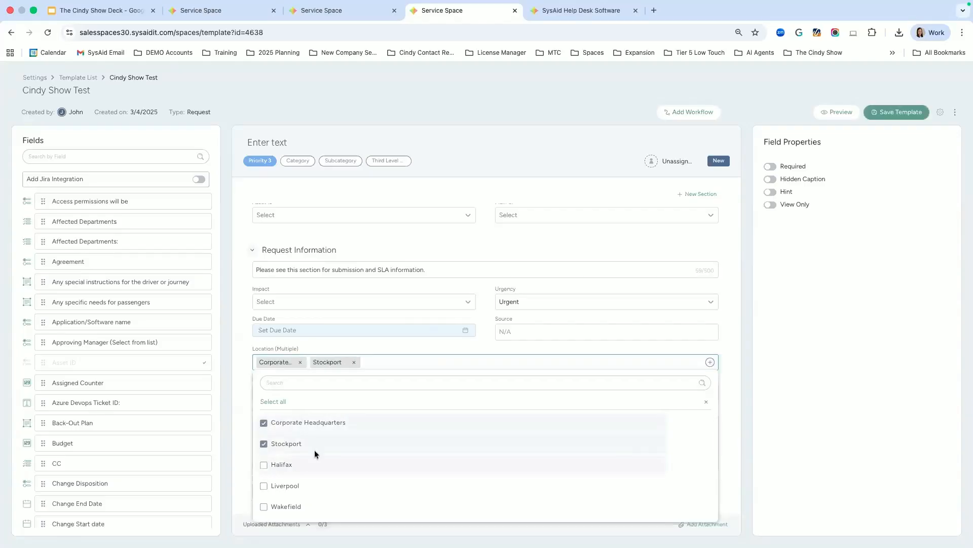
left_click(264, 422)
left_click(263, 444)
left_click(263, 465)
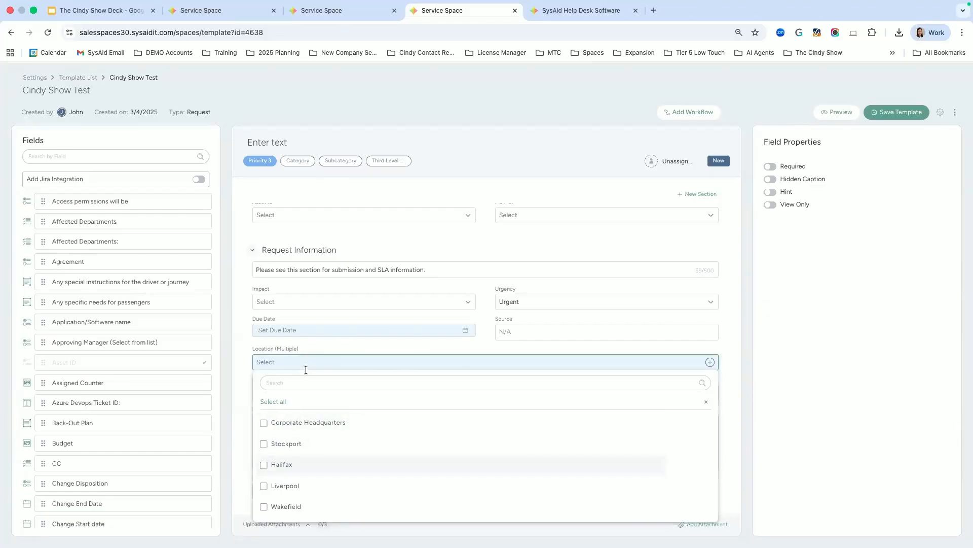
left_click(241, 349)
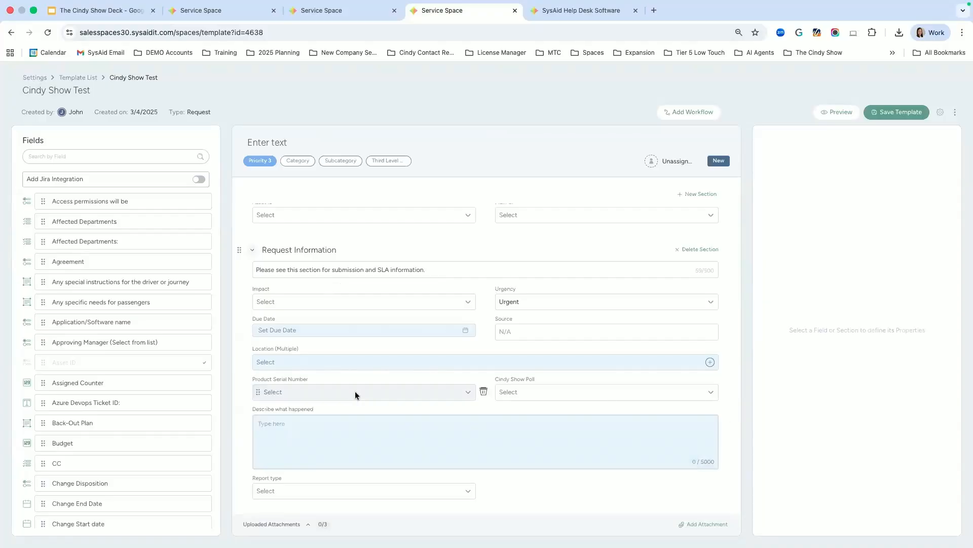
scroll(355, 395, "up", 3)
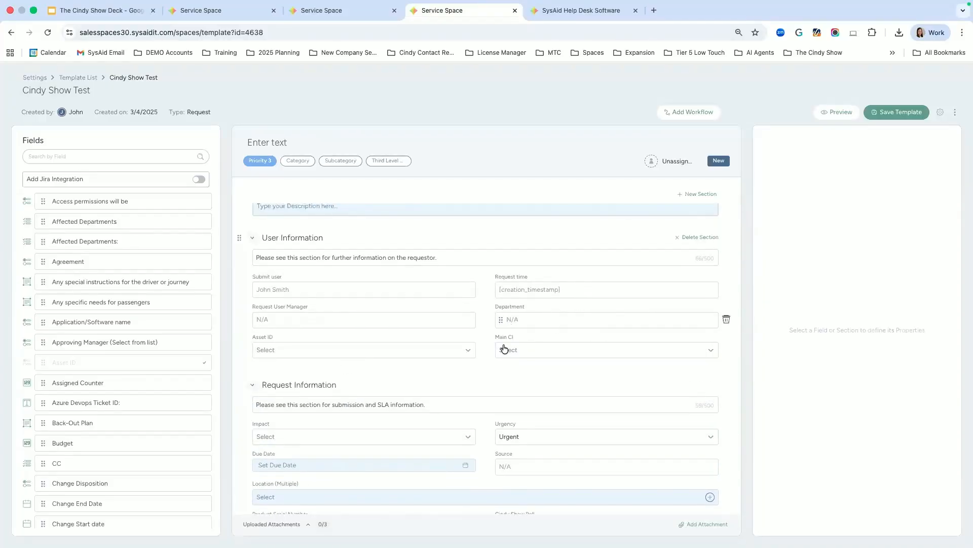
scroll(401, 350, "down", 5)
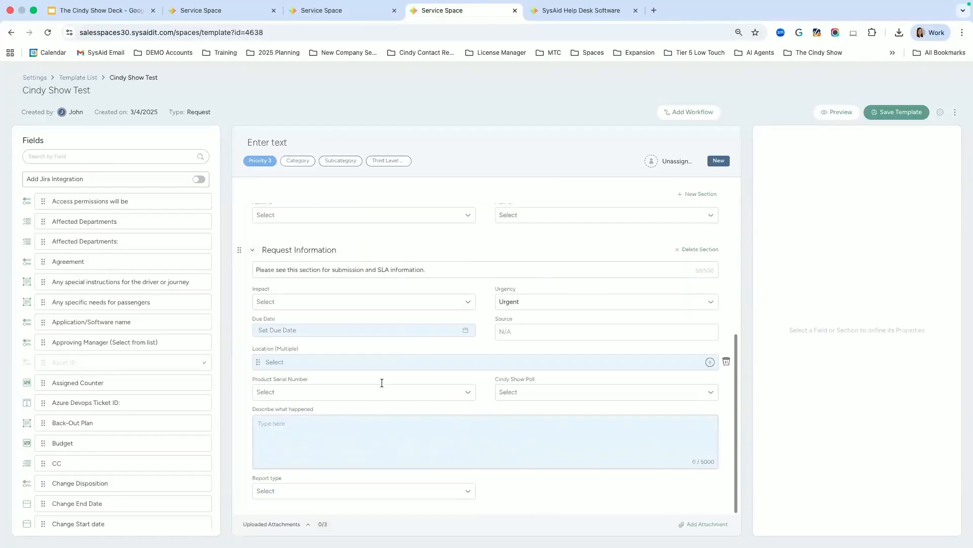
left_click(281, 423)
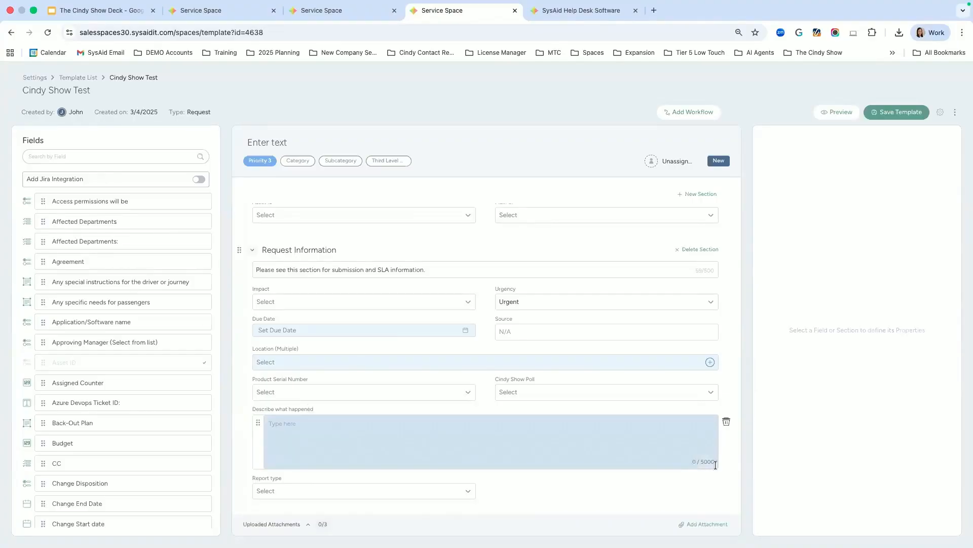
left_click(692, 462)
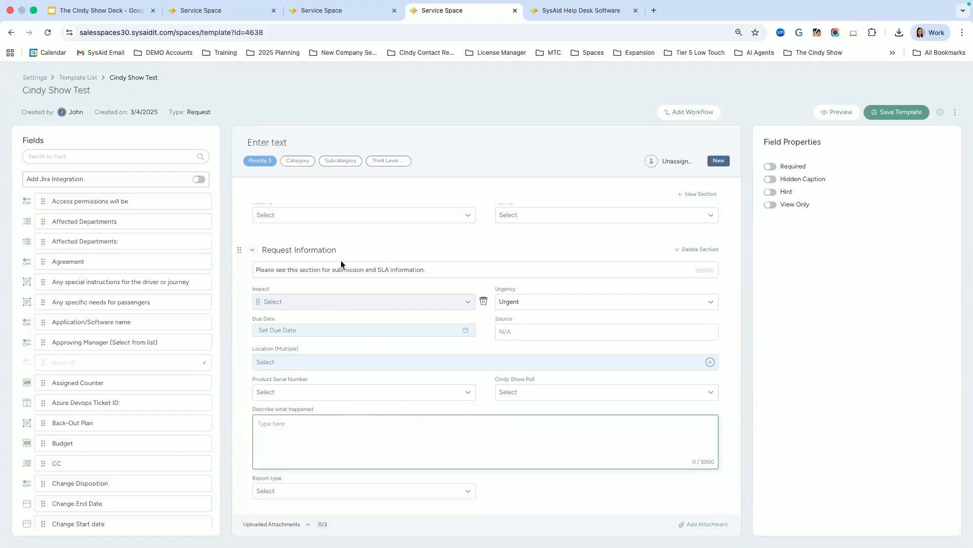
left_click(358, 13)
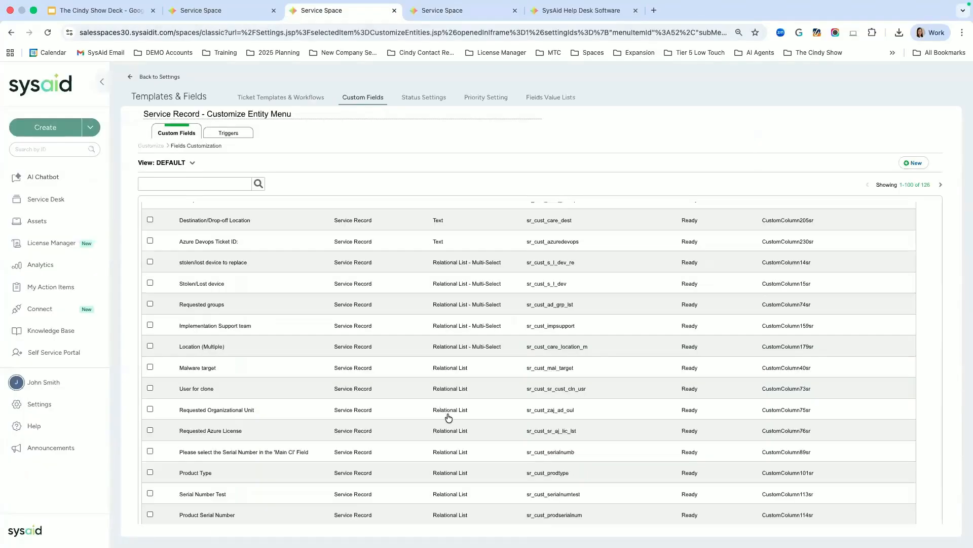
scroll(452, 406, "up", 10)
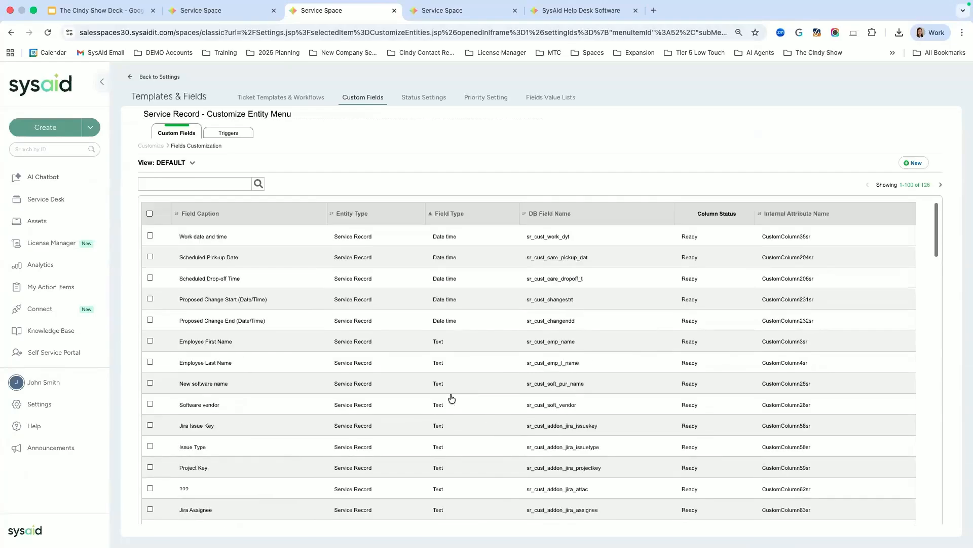
scroll(455, 390, "down", 5)
scroll(455, 390, "down", 15)
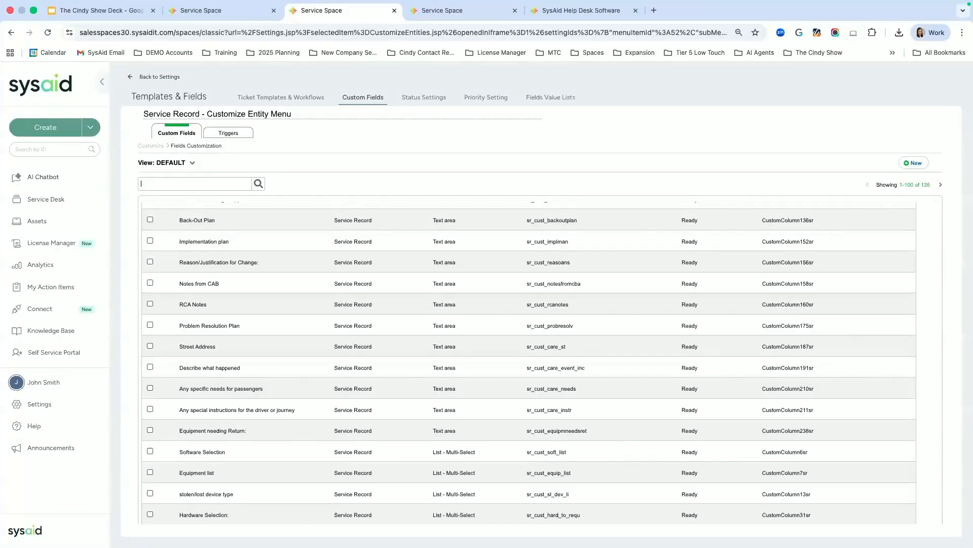
scroll(487, 401, "down", 5)
scroll(481, 417, "down", 4)
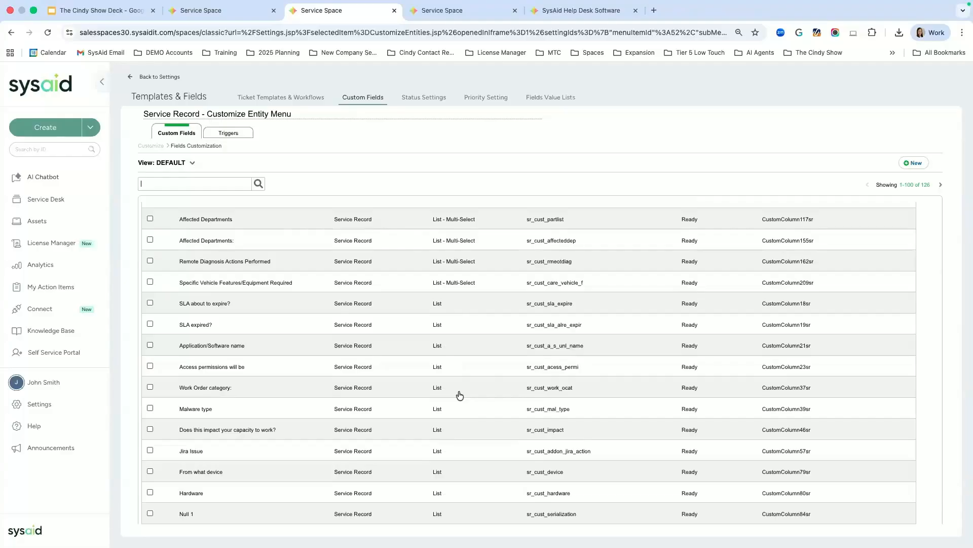
scroll(460, 395, "down", 6)
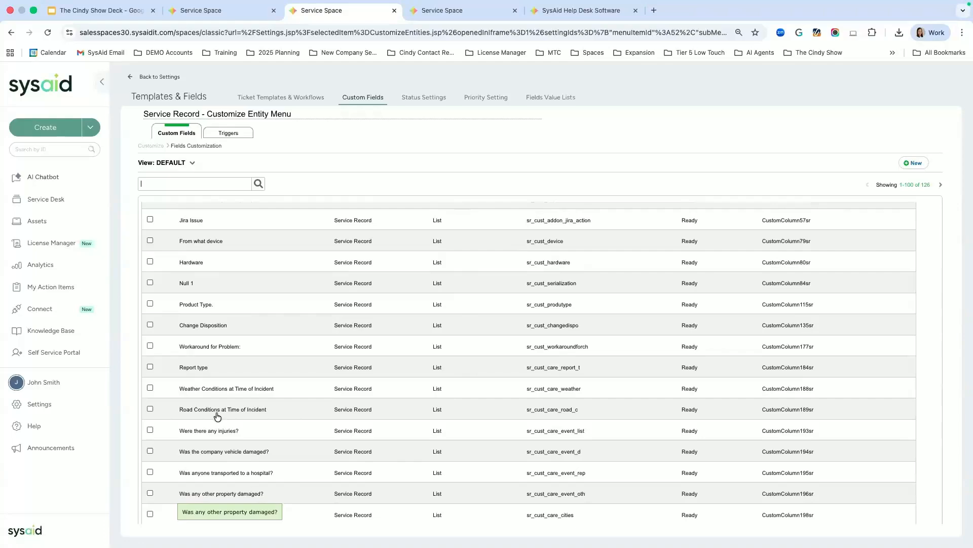
left_click(434, 10)
left_click_drag(252, 347, 306, 349)
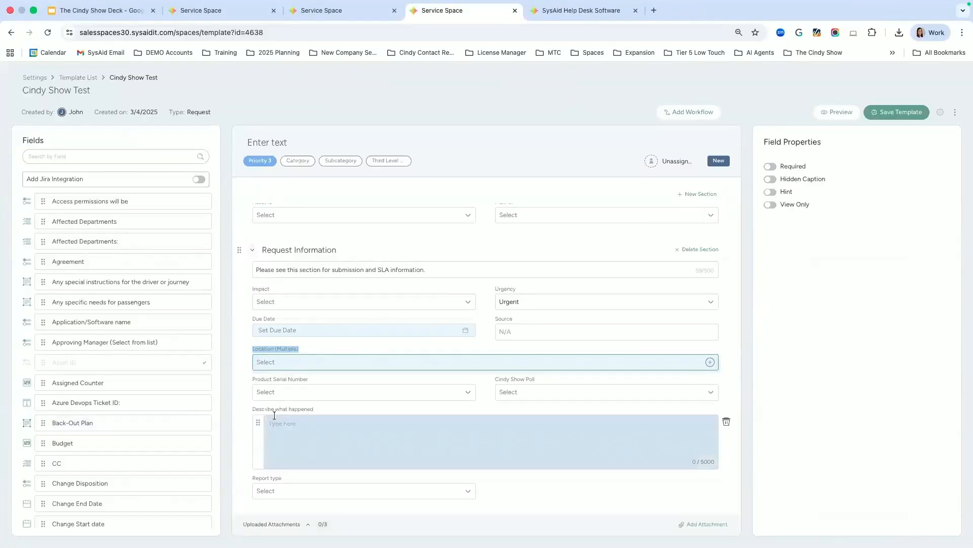
Step: Glance at the Cindy Show Poll Yes/No value list, then open the Hardware field's Advanced settings
left_click(329, 11)
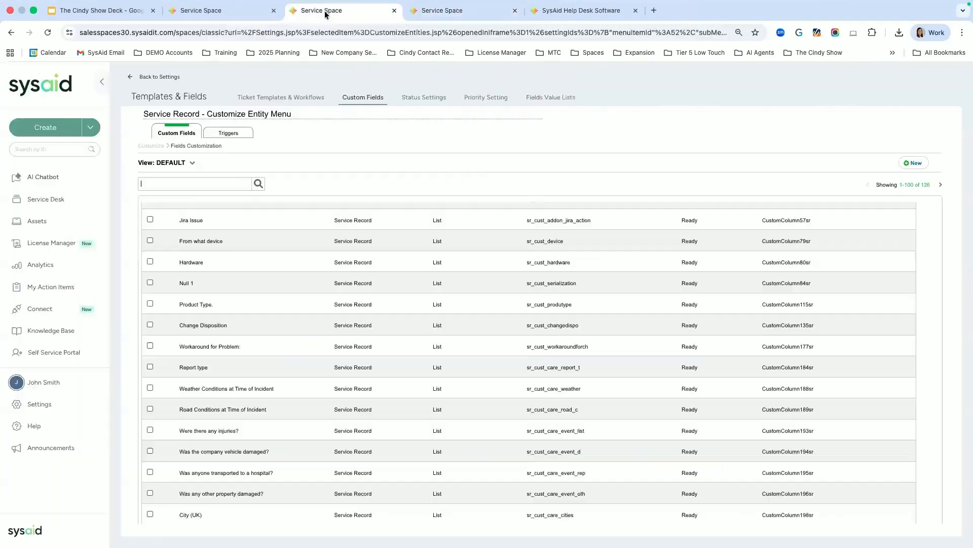
left_click(228, 9)
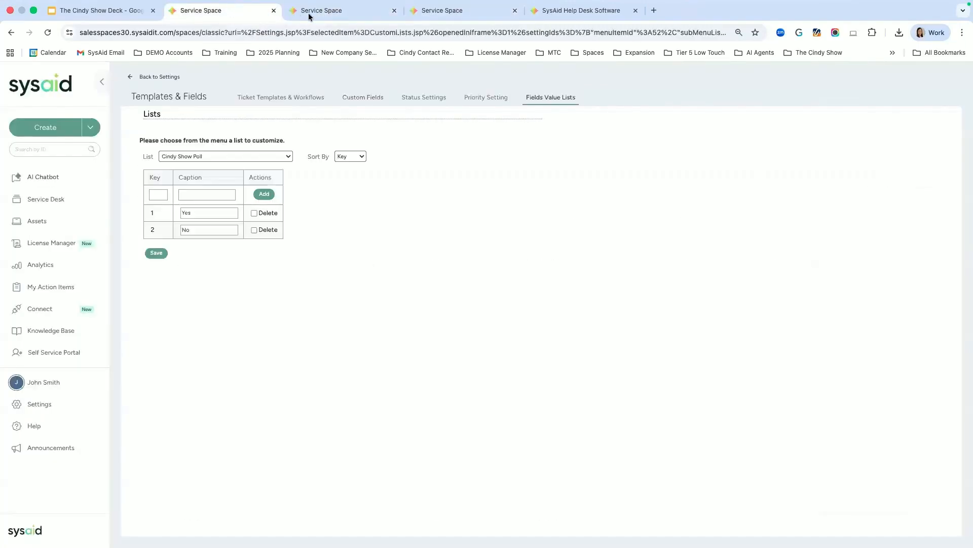
left_click(334, 19)
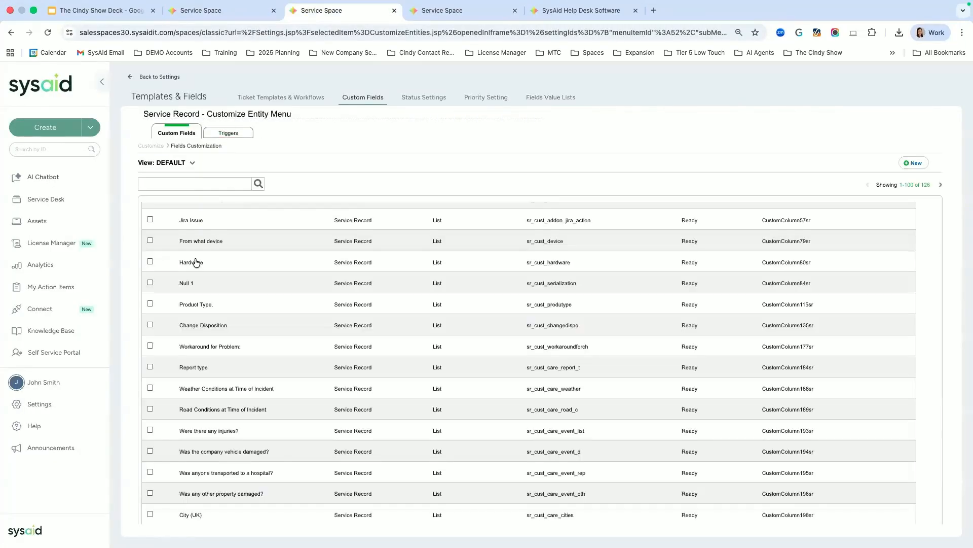
left_click(218, 262)
left_click(239, 146)
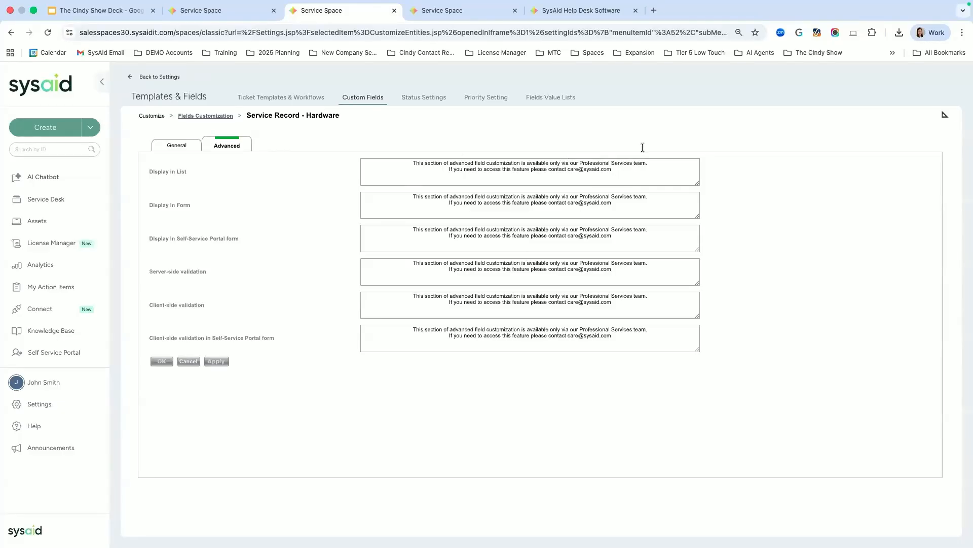
Step: Navigate from the templates list through Settings > Custom Fields to the 126 Service Record fields
left_click(313, 99)
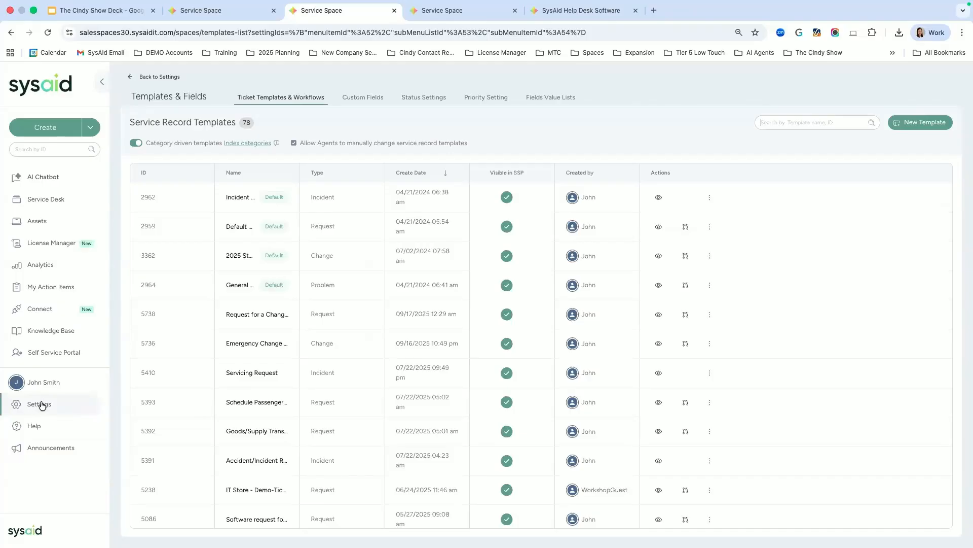
left_click(40, 405)
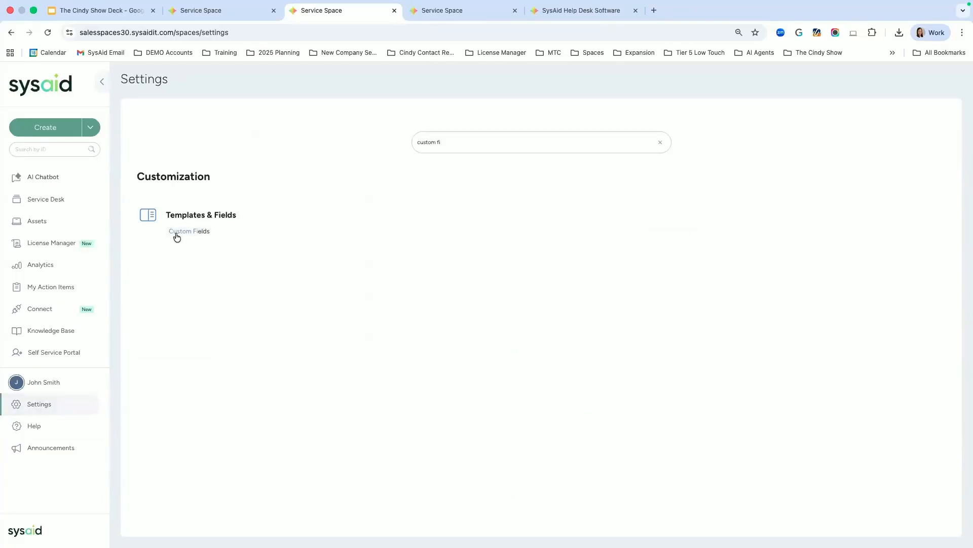
left_click(202, 231)
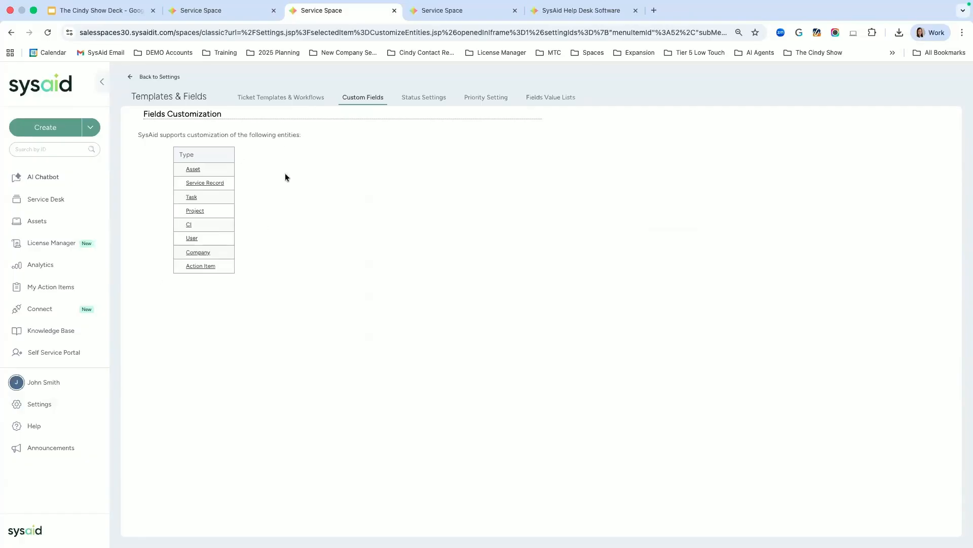
left_click(206, 183)
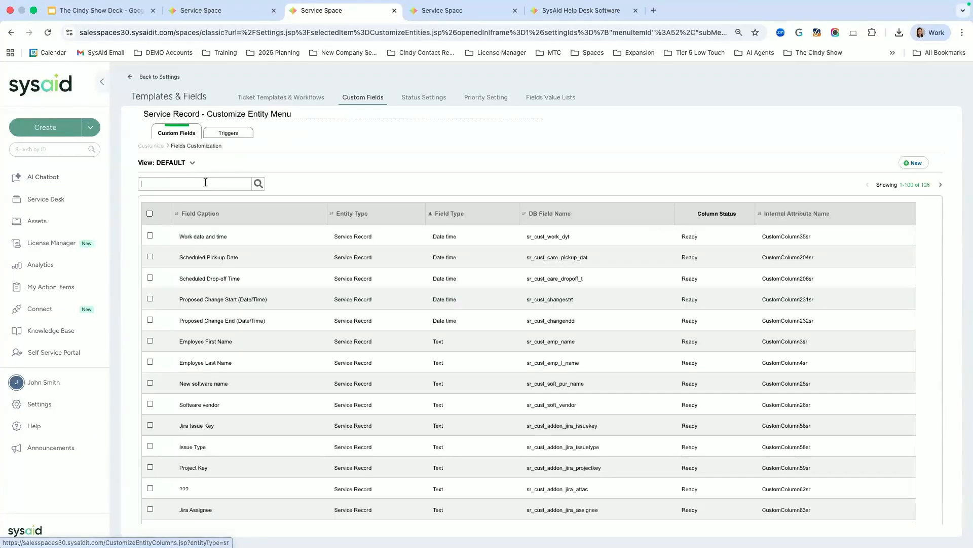